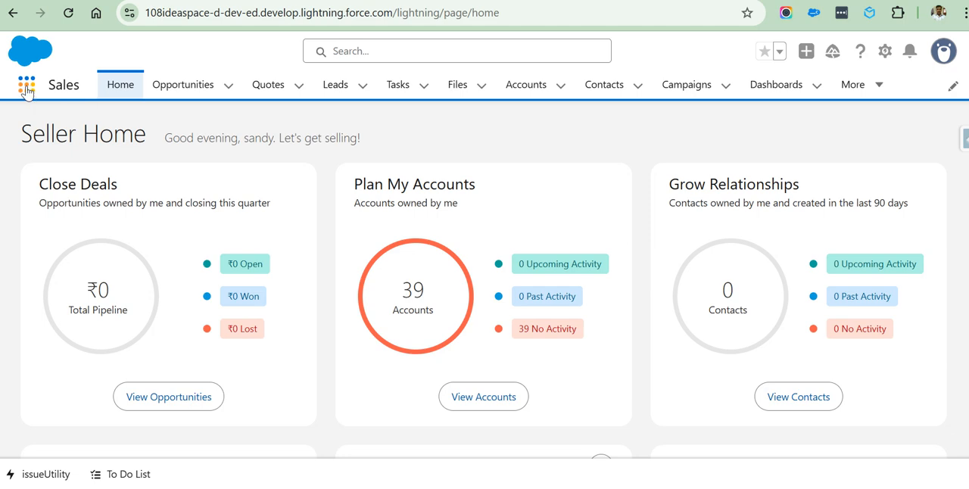
Open the App Launcher and expand it to show all available apps and items.
click(27, 90)
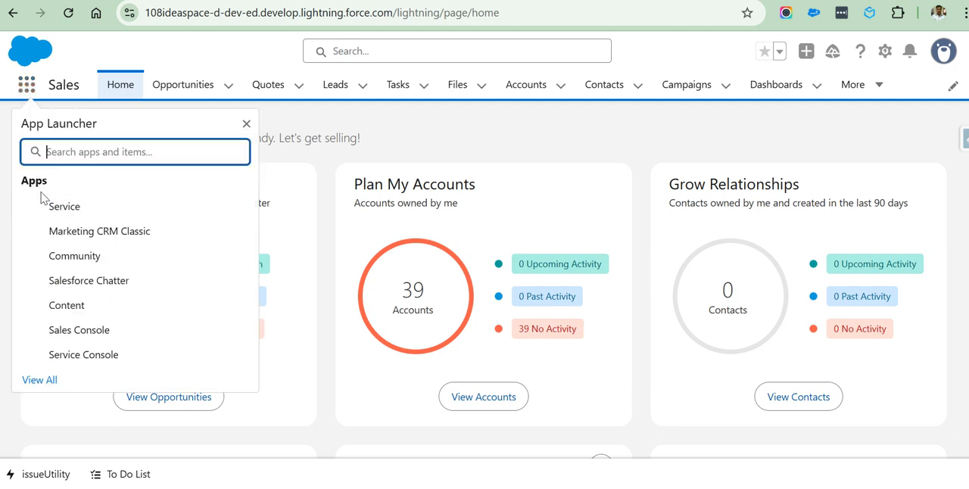
scroll(68, 235, down, 5)
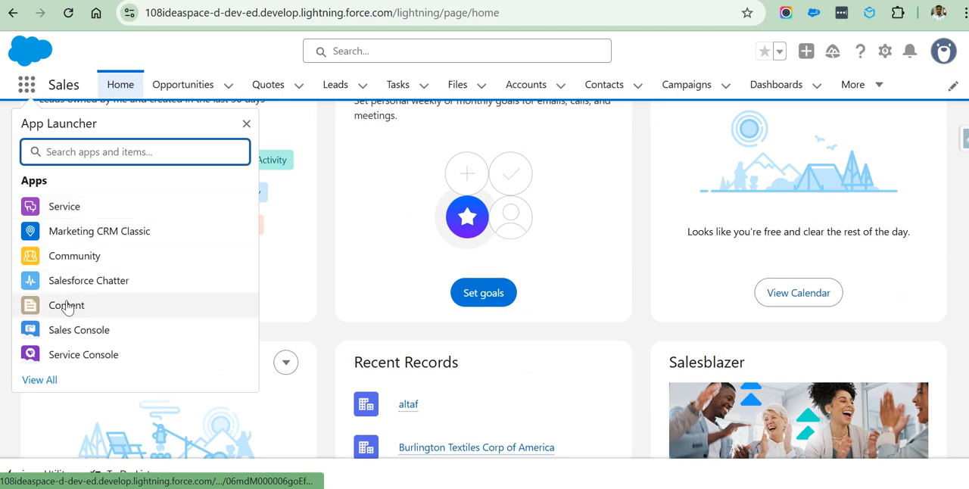
scroll(75, 261, down, 2)
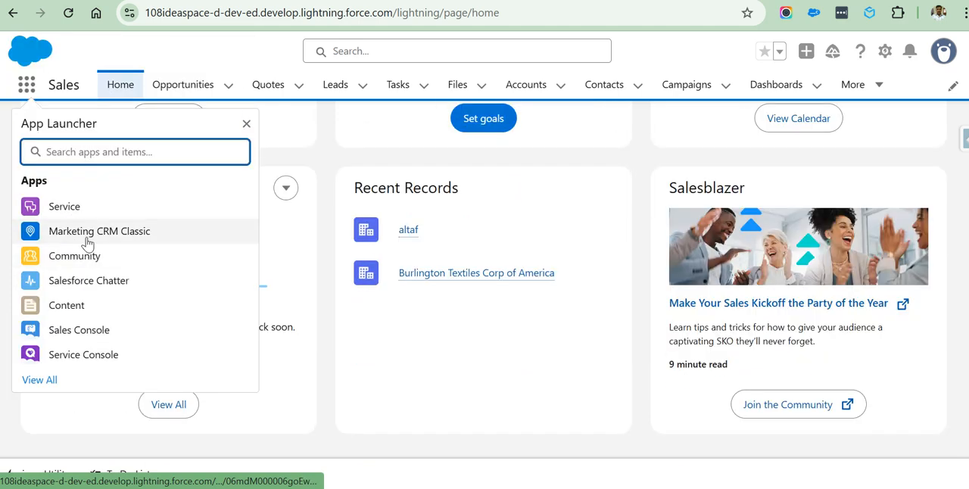
click(40, 380)
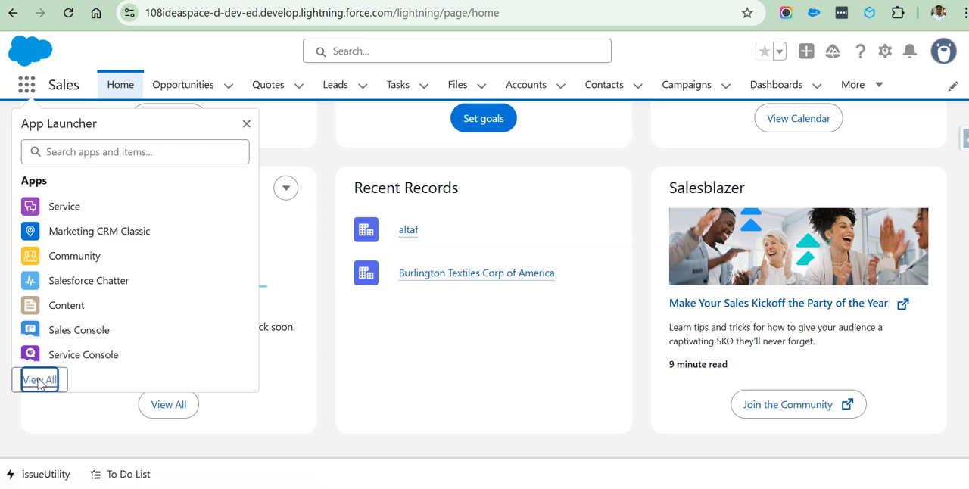
key(Return)
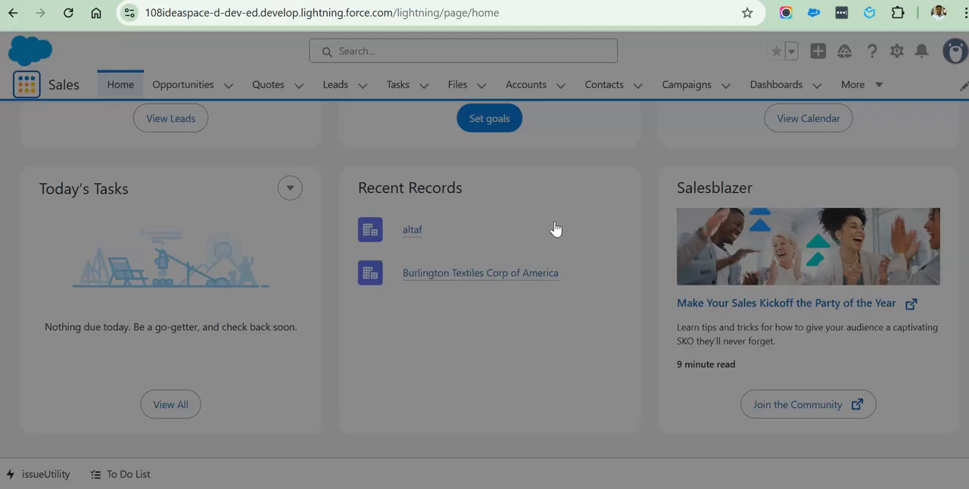
Look through the All Apps section from Service down to Expense Tracker, and close the App Launcher.
scroll(498, 190, down, 10)
scroll(423, 242, up, 10)
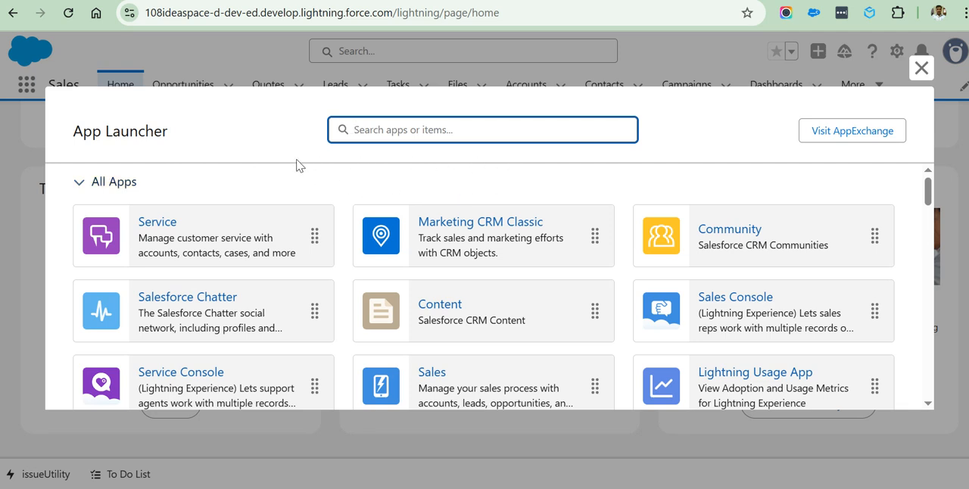
scroll(296, 188, down, 6)
scroll(365, 313, up, 6)
scroll(342, 216, down, 10)
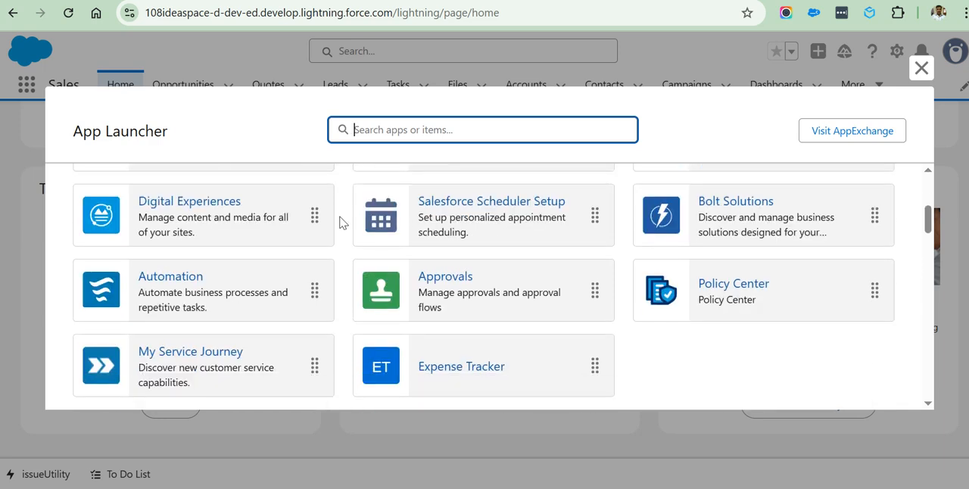
scroll(335, 266, up, 10)
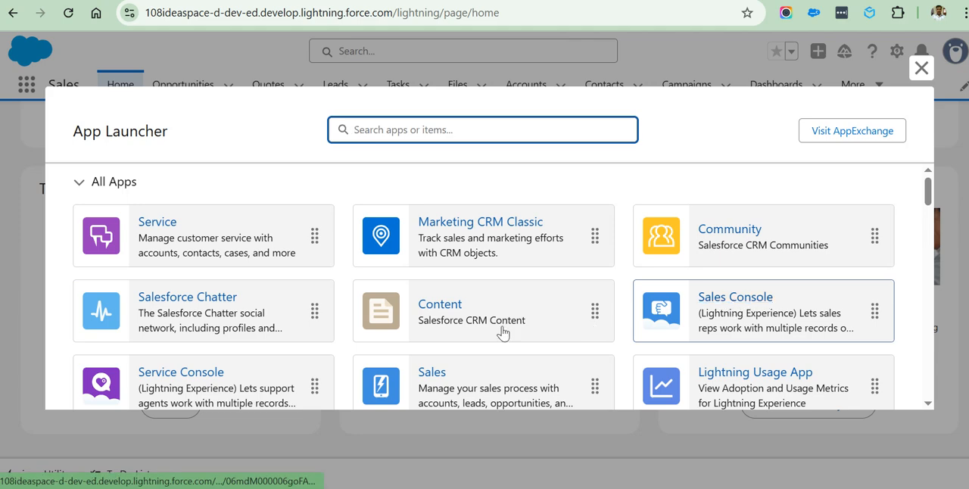
scroll(440, 321, down, 5)
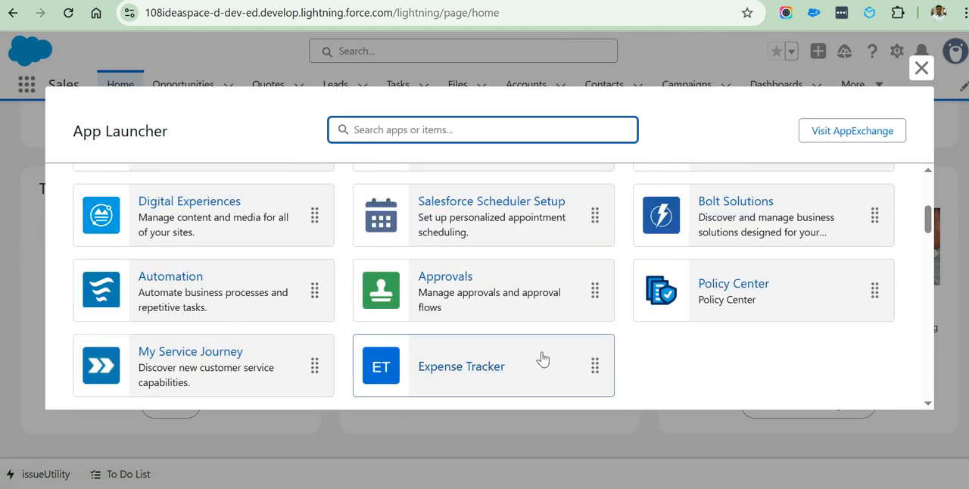
scroll(463, 252, up, 5)
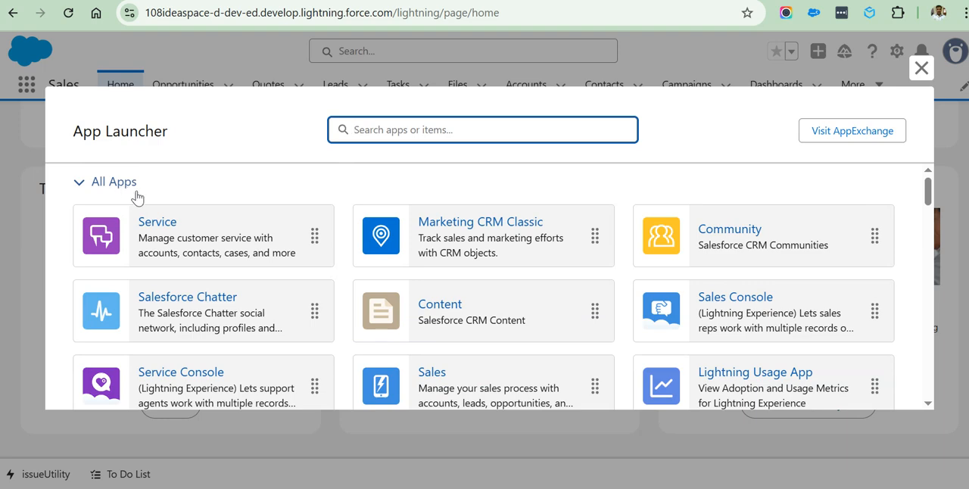
click(920, 69)
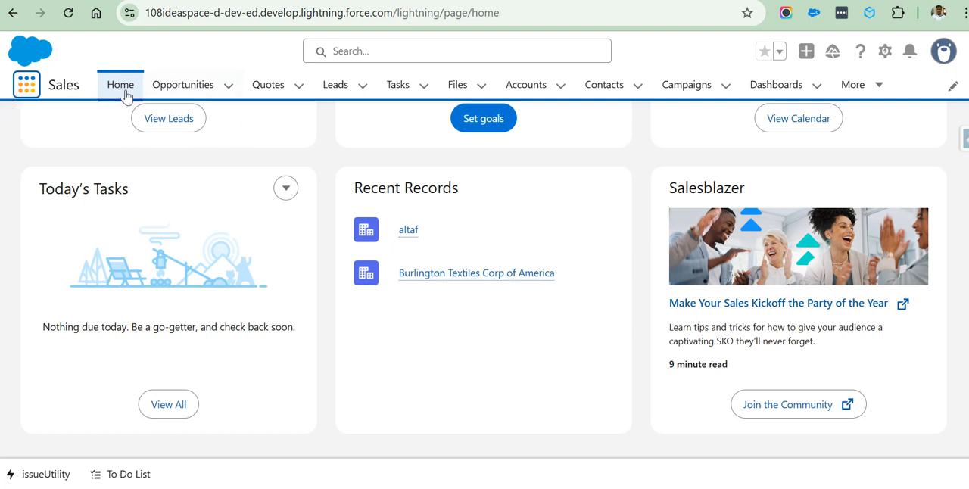
View the Opportunities, Quotes and Leads object pages of the Sales app, ending on Quotes, and dismiss the Salesforce CPQ promotion.
click(182, 95)
click(272, 94)
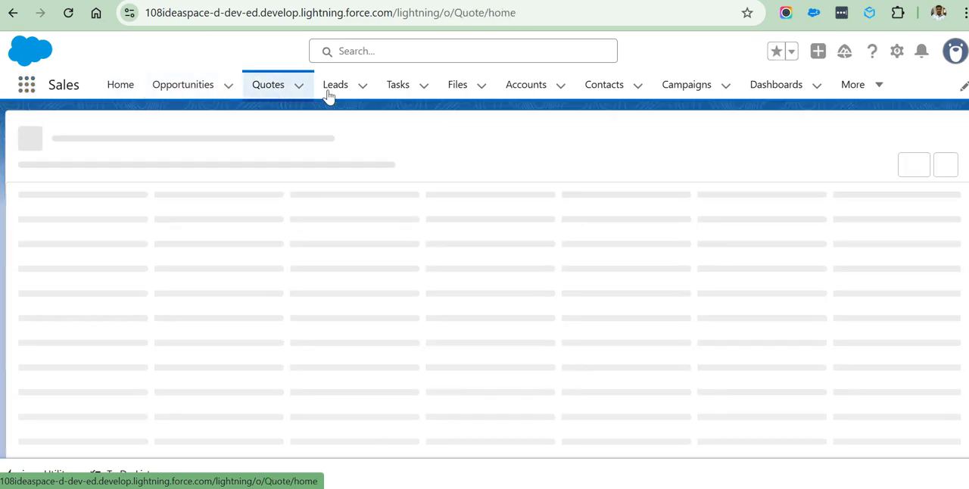
click(330, 94)
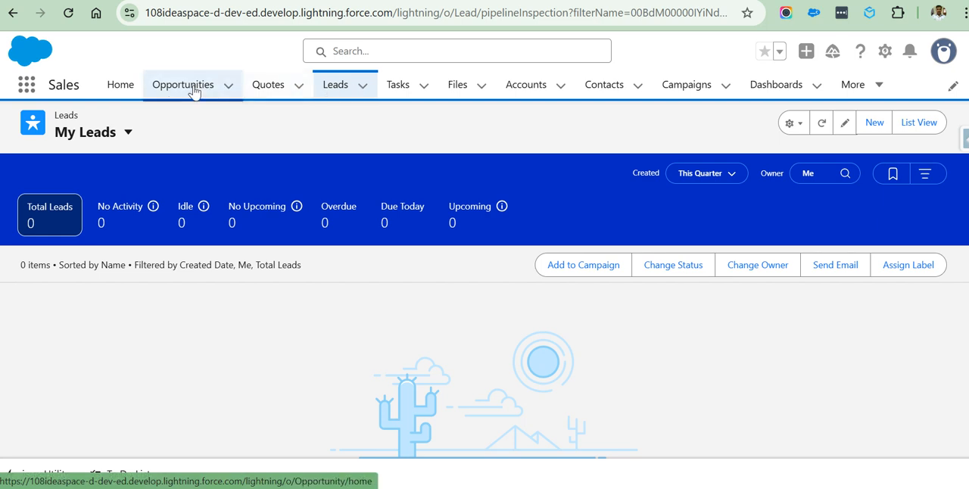
click(193, 89)
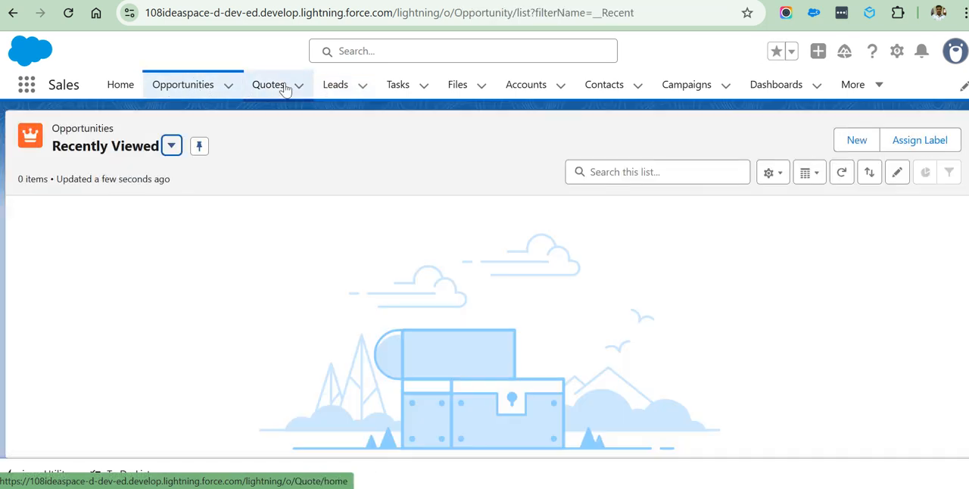
click(283, 89)
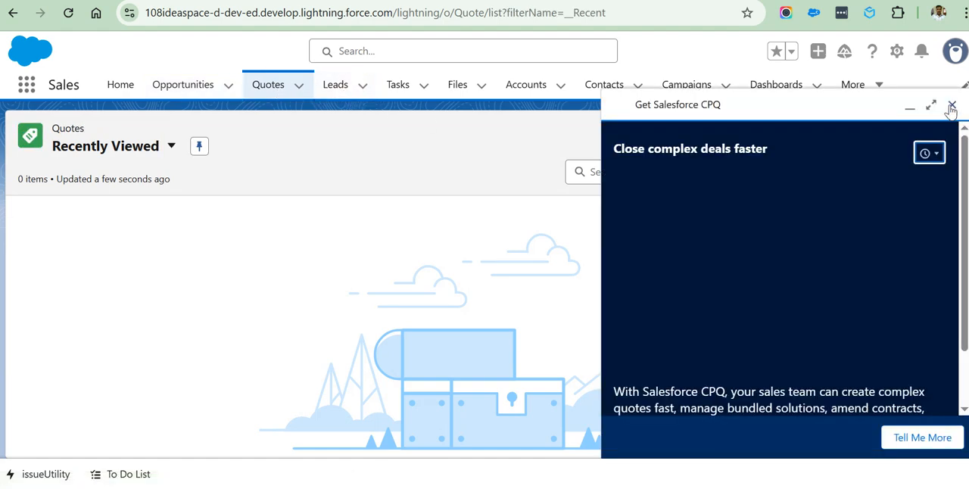
click(950, 106)
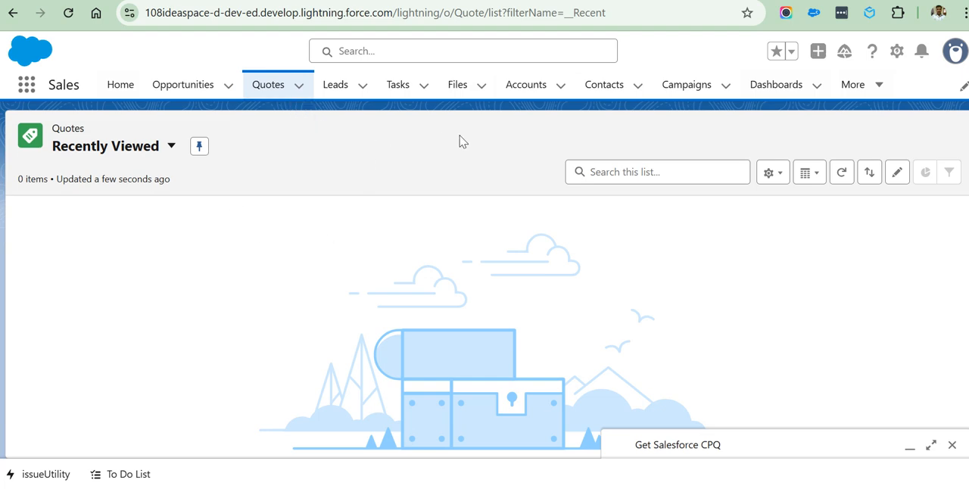
Open the recently viewed Accounts list and highlight the Accounts object name in its header.
click(528, 89)
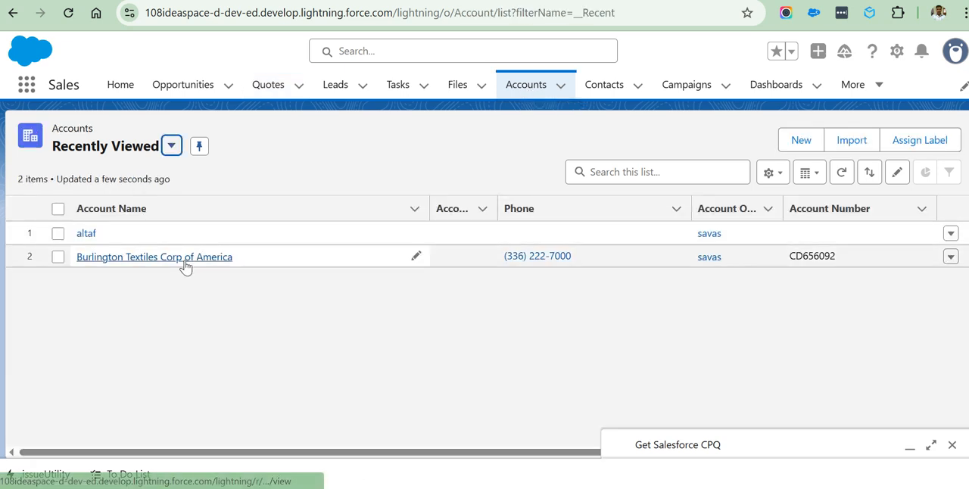
drag(93, 134, 55, 136)
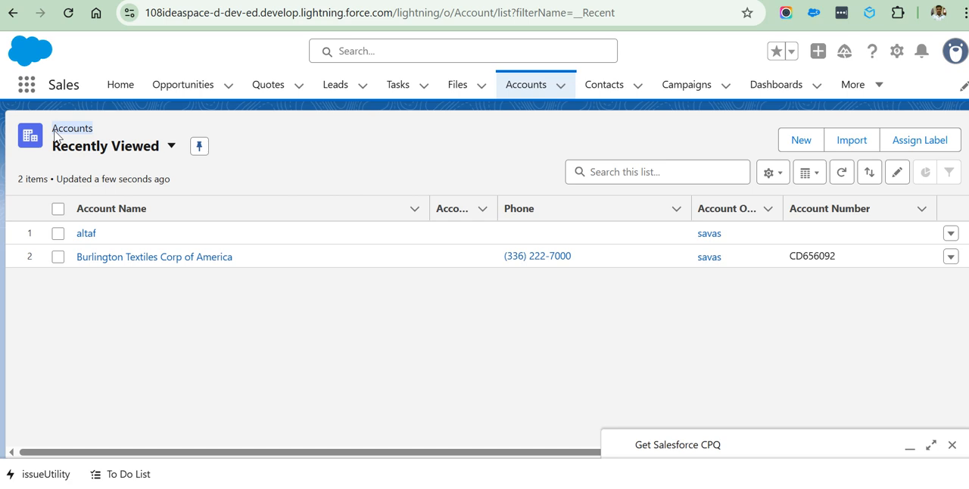
click(53, 132)
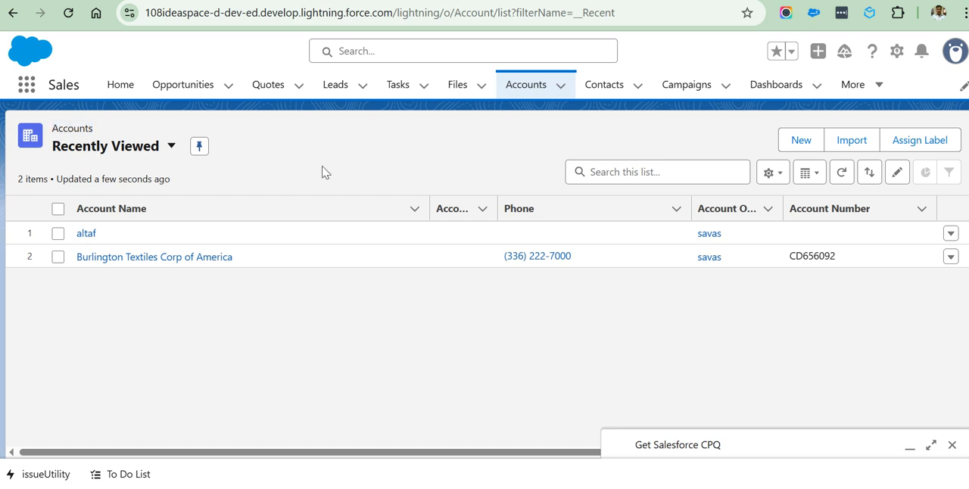
double_click(64, 131)
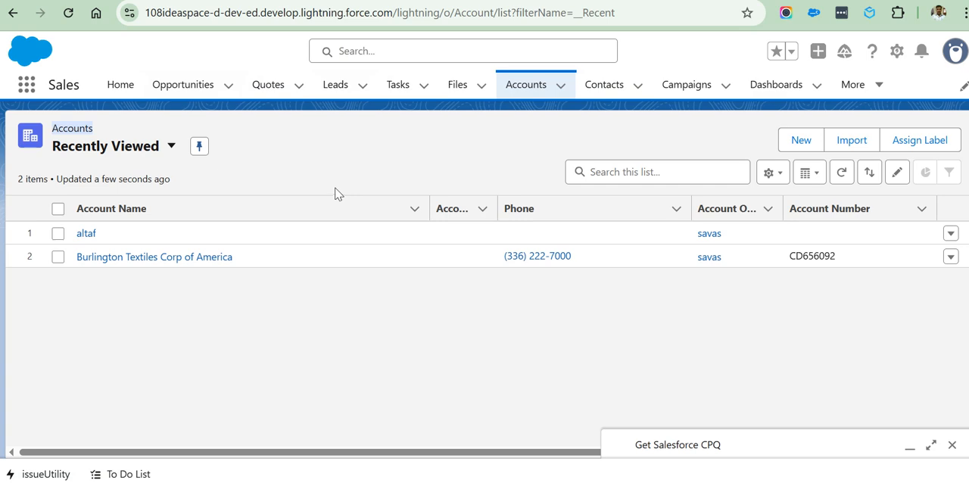
Open the Burlington Textiles Corp of America account record, close the Salesforce CPQ prompt and highlight the record's name.
click(107, 259)
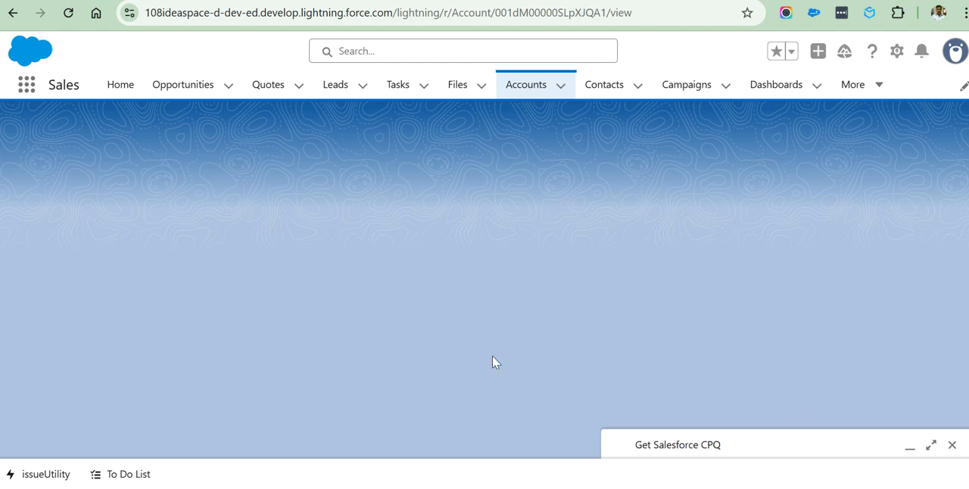
click(951, 447)
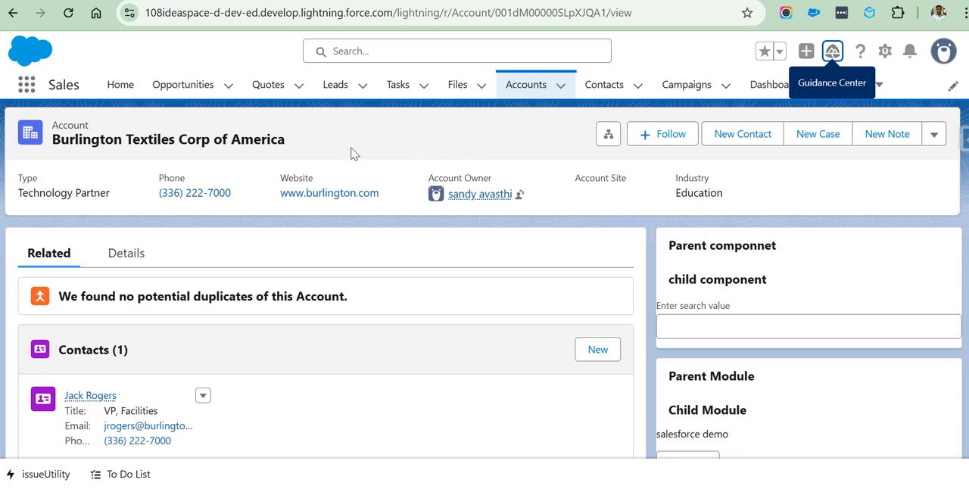
drag(320, 144, 50, 149)
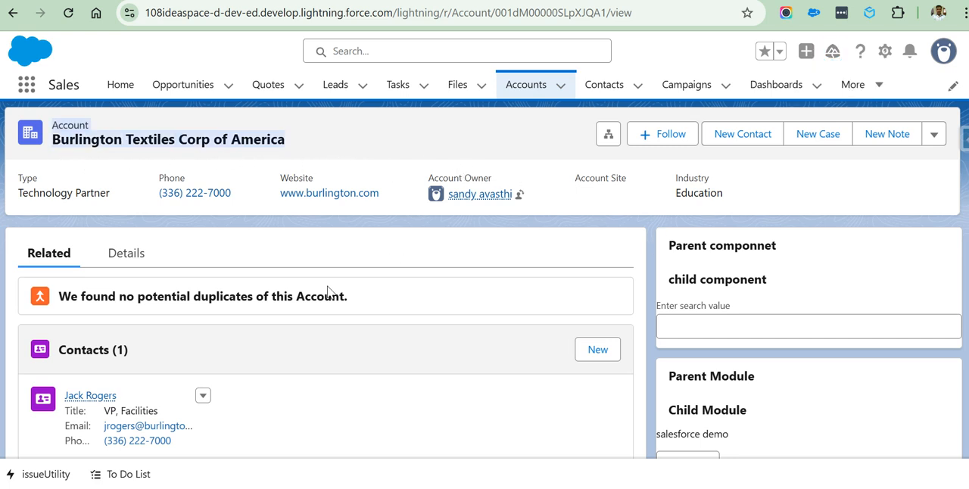
Show the account's details and examine its fields from Account Owner down to Create Contact, highlighting the Account Owner label.
click(110, 256)
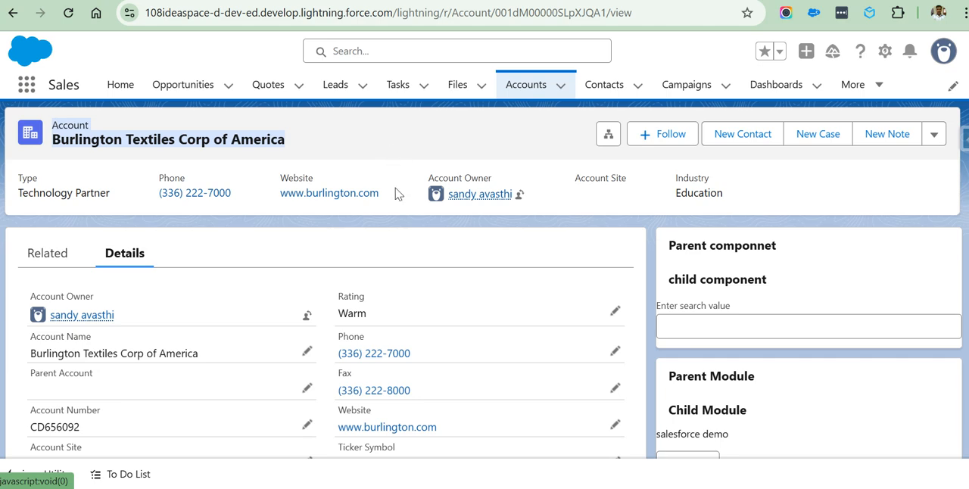
scroll(424, 281, down, 5)
scroll(429, 279, up, 6)
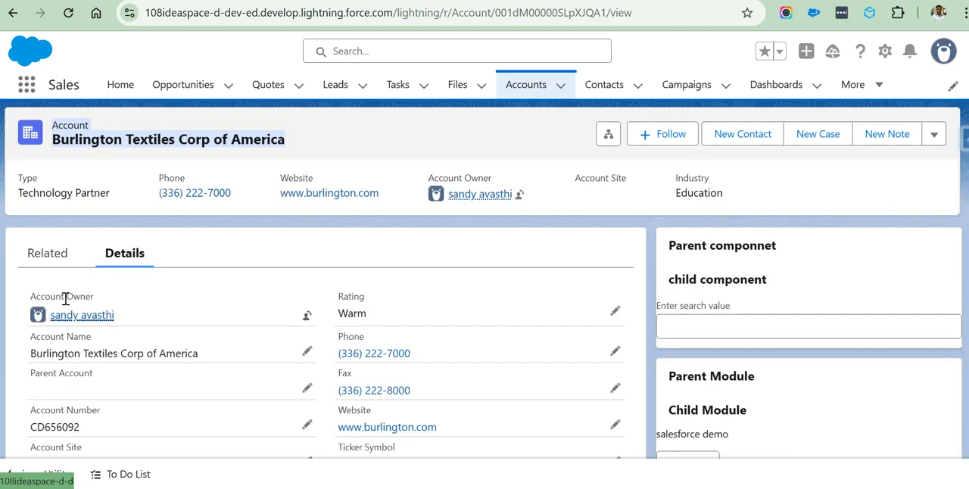
drag(31, 301, 94, 303)
scroll(363, 305, down, 5)
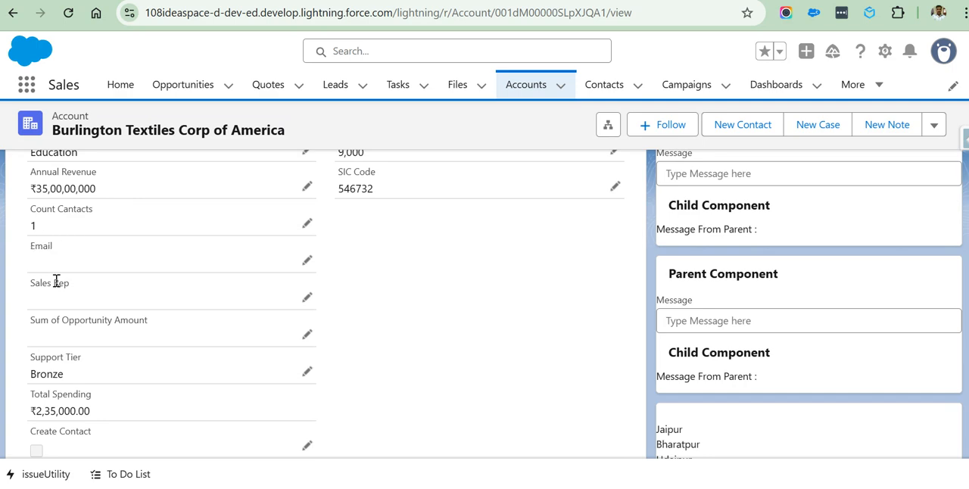
scroll(69, 285, down, 5)
scroll(158, 318, up, 15)
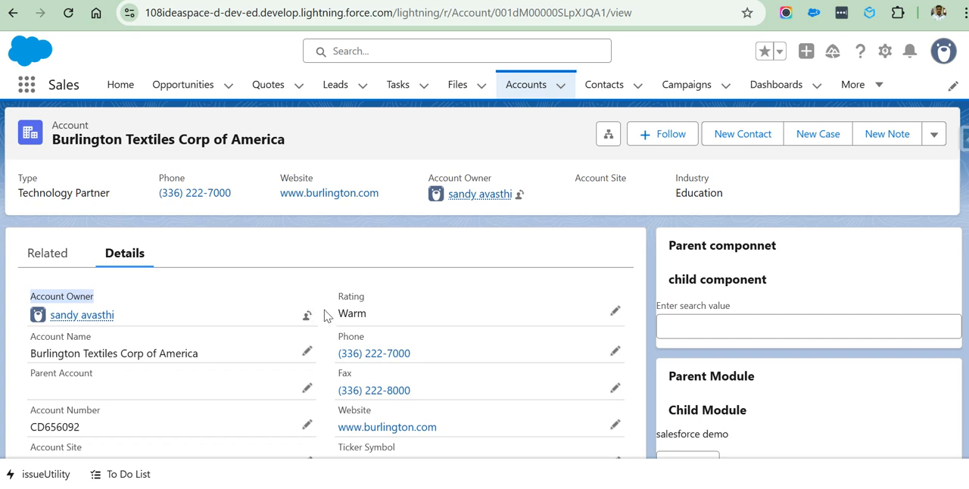
scroll(371, 304, down, 5)
scroll(380, 307, up, 5)
scroll(404, 301, down, 5)
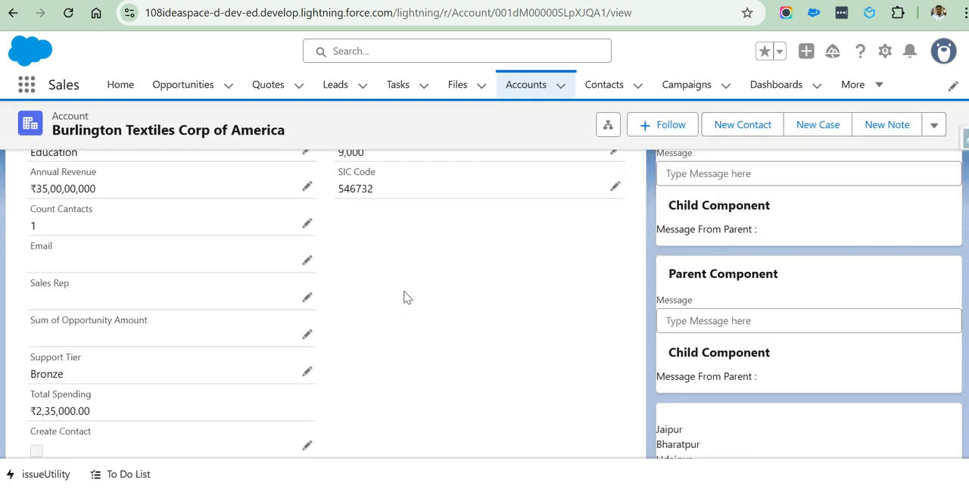
scroll(450, 359, up, 5)
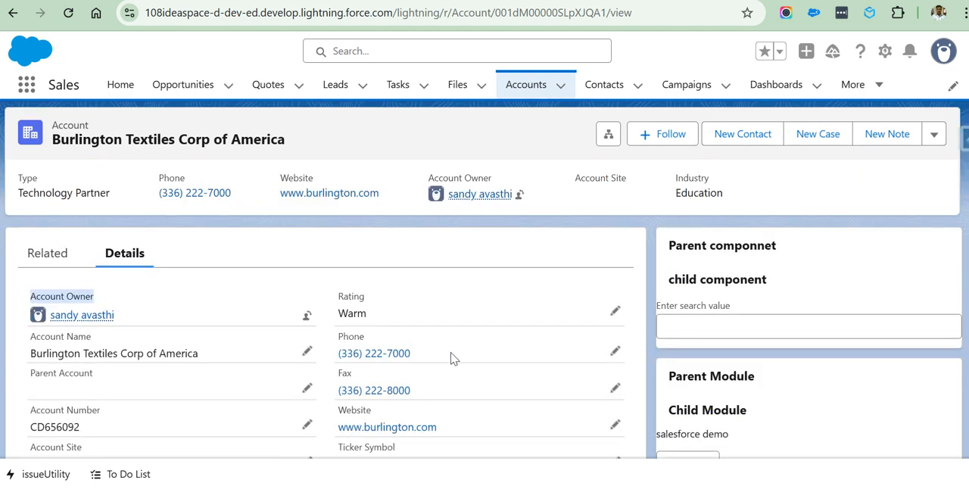
Review the account's remaining detail fields, including addresses, SLA information and description, and highlight the account name in the header.
scroll(451, 359, down, 10)
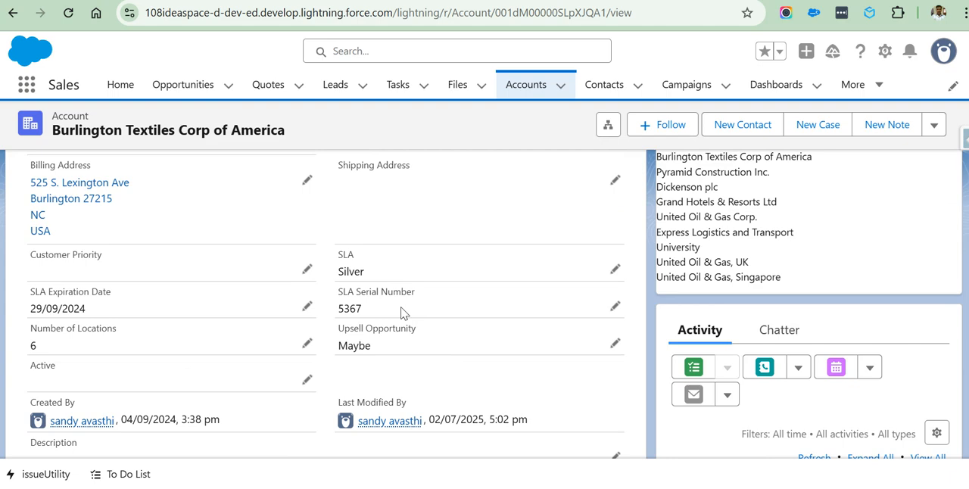
scroll(403, 313, up, 10)
scroll(403, 313, down, 5)
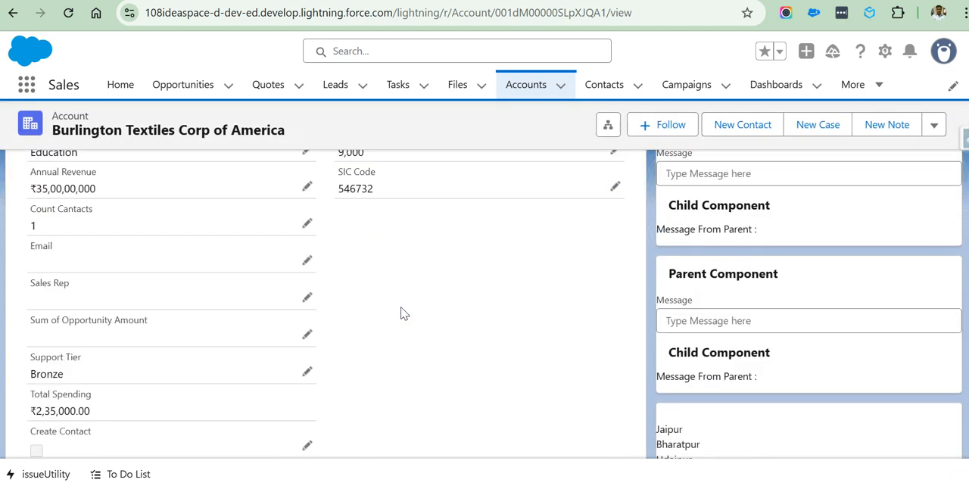
scroll(402, 314, down, 5)
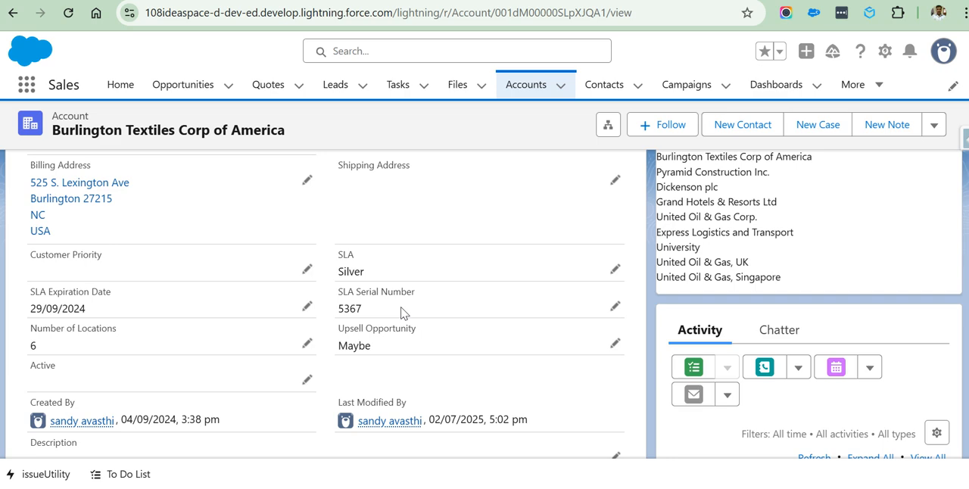
scroll(402, 313, up, 5)
scroll(401, 314, down, 5)
scroll(381, 379, down, 3)
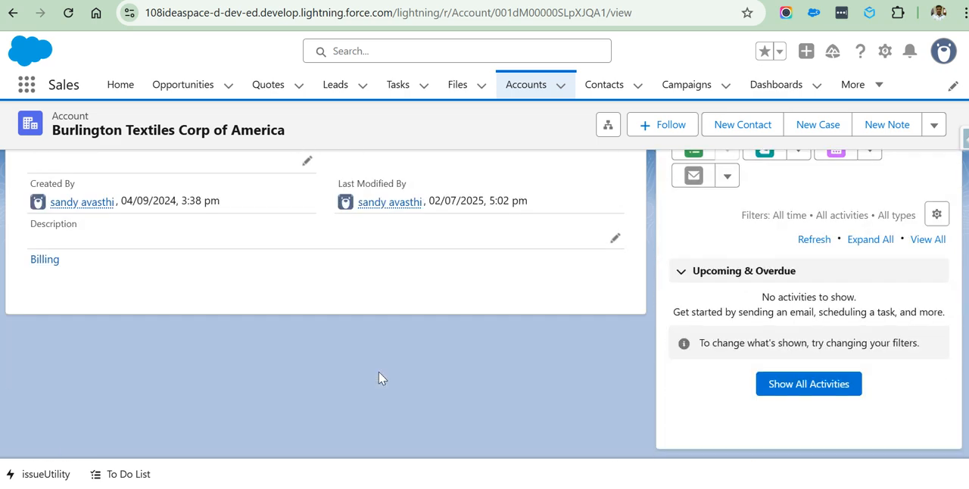
scroll(316, 325, up, 15)
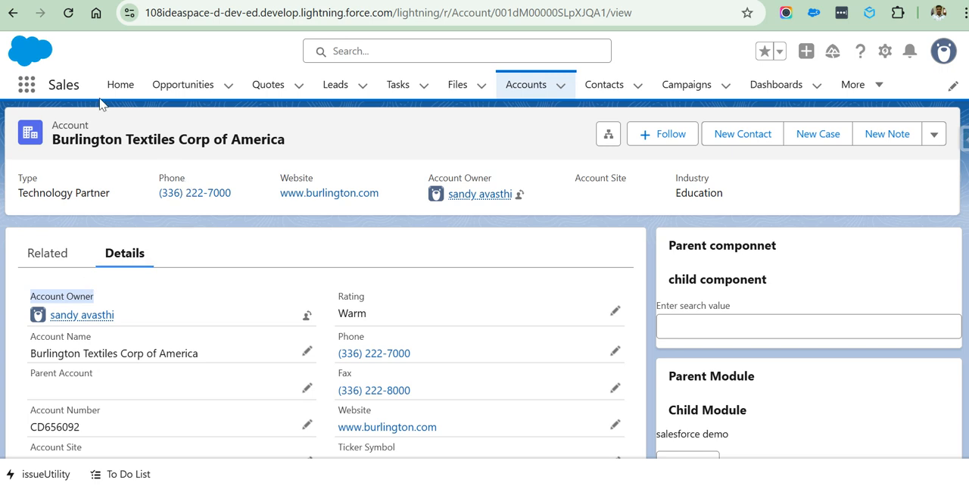
drag(280, 144, 90, 133)
scroll(347, 306, down, 5)
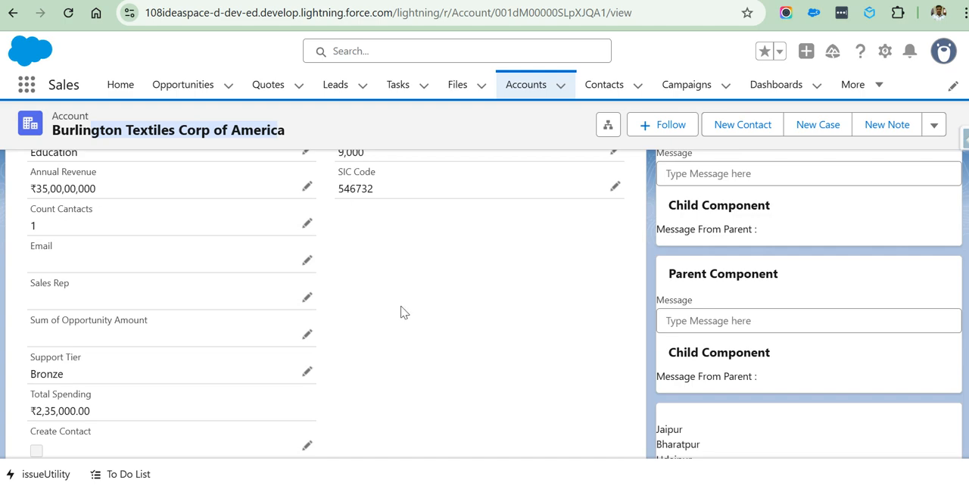
Return to the recently viewed Accounts list and open the form for a new account.
scroll(409, 313, up, 5)
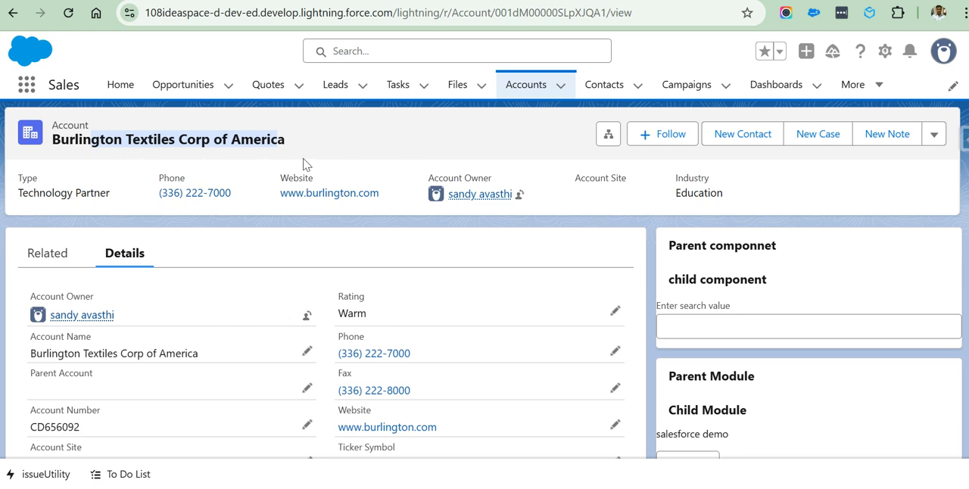
click(520, 88)
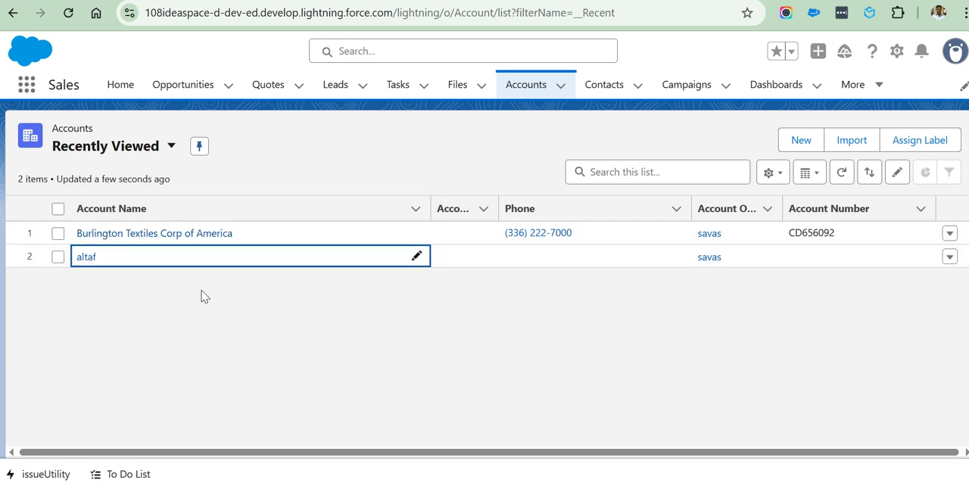
click(800, 144)
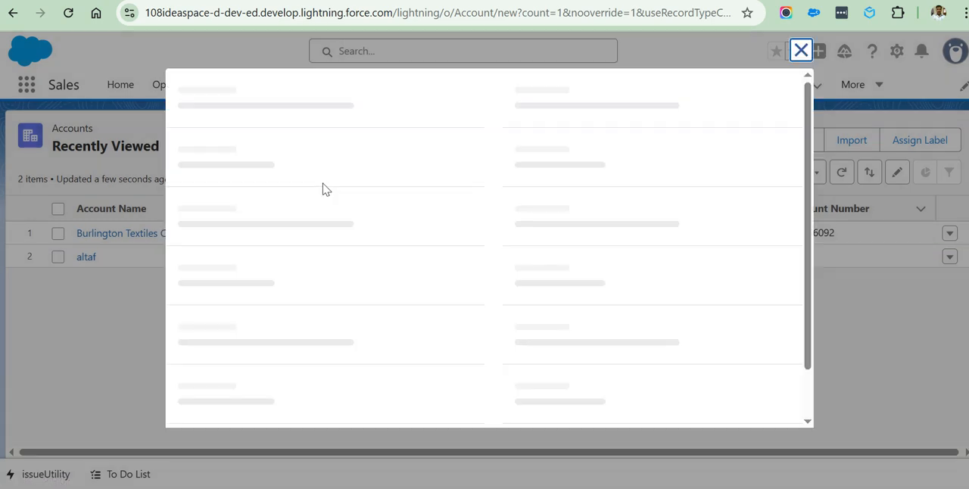
click(800, 51)
click(801, 141)
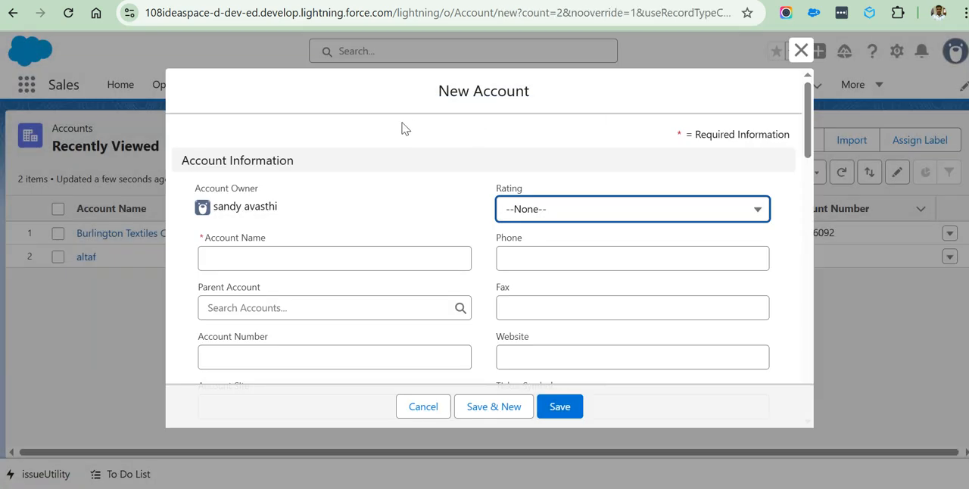
Look over the new account form's fields and enter a phone number in its Phone field.
scroll(367, 193, down, 5)
scroll(401, 226, up, 5)
scroll(457, 184, down, 10)
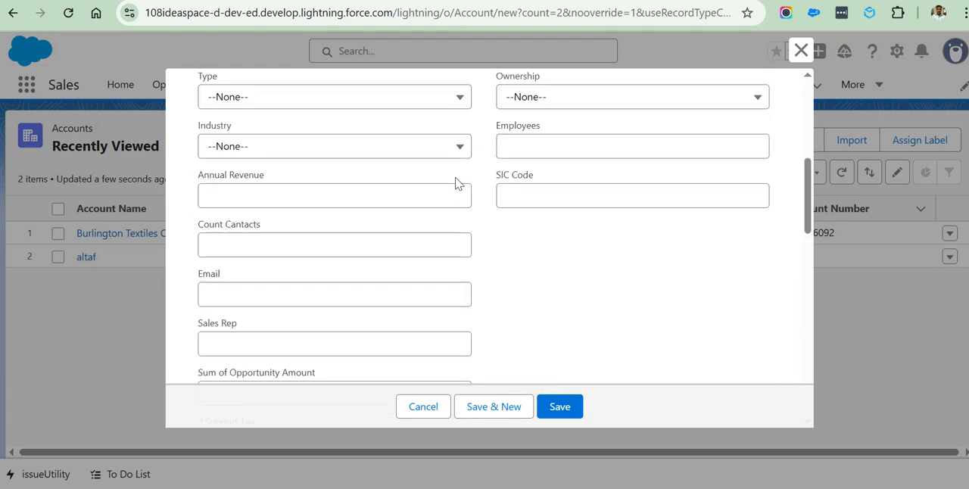
scroll(464, 236, up, 10)
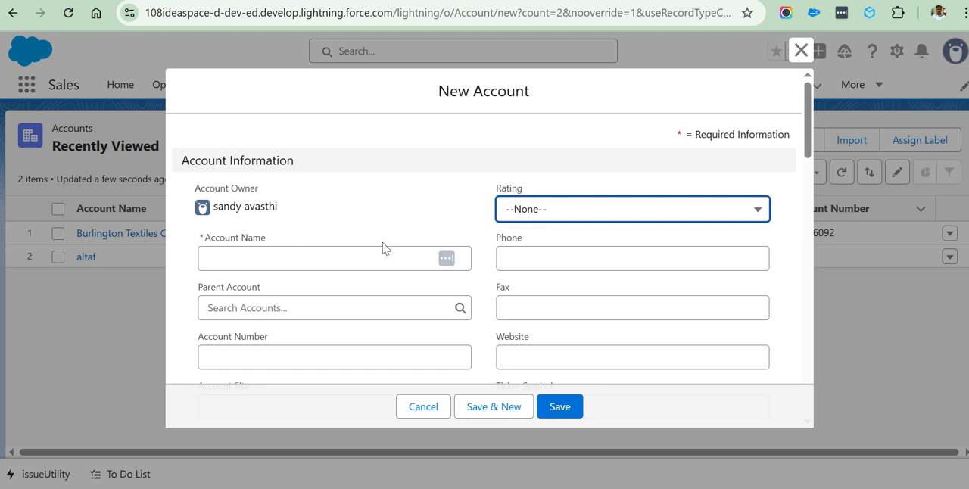
click(545, 258)
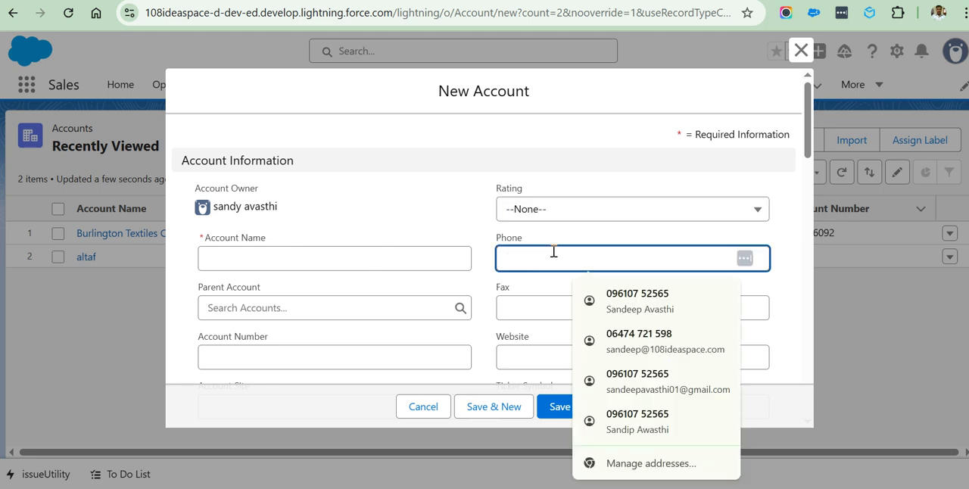
text(9)
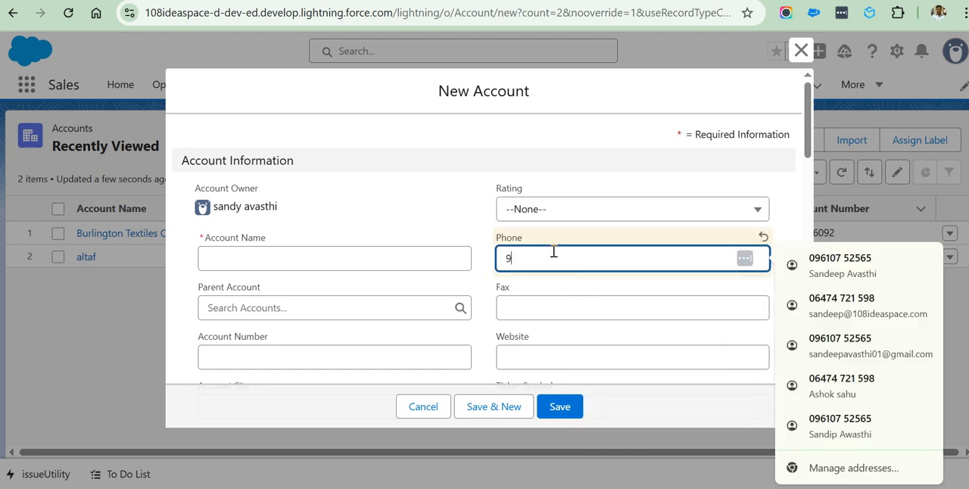
click(796, 217)
click(532, 258)
key(BackSpace)
text(888888888)
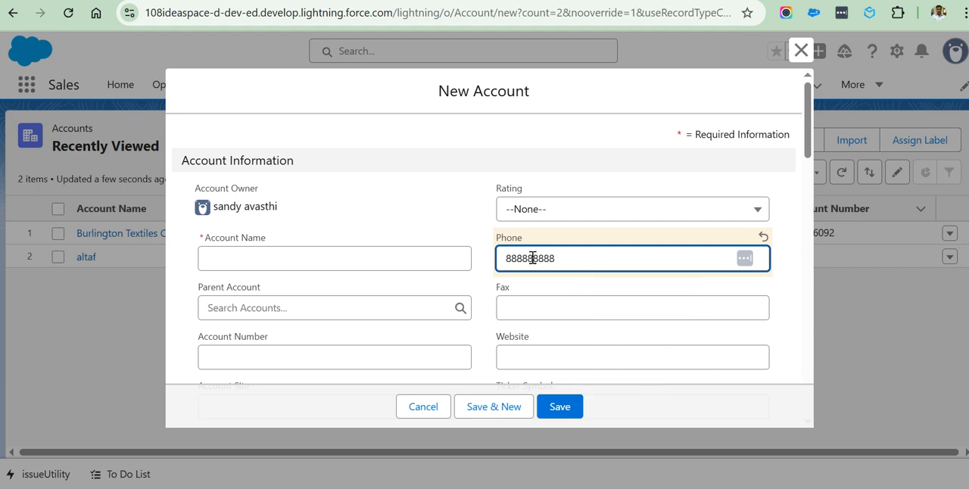
Fill in the new account's Email field with a test e-mail address.
scroll(322, 314, down, 5)
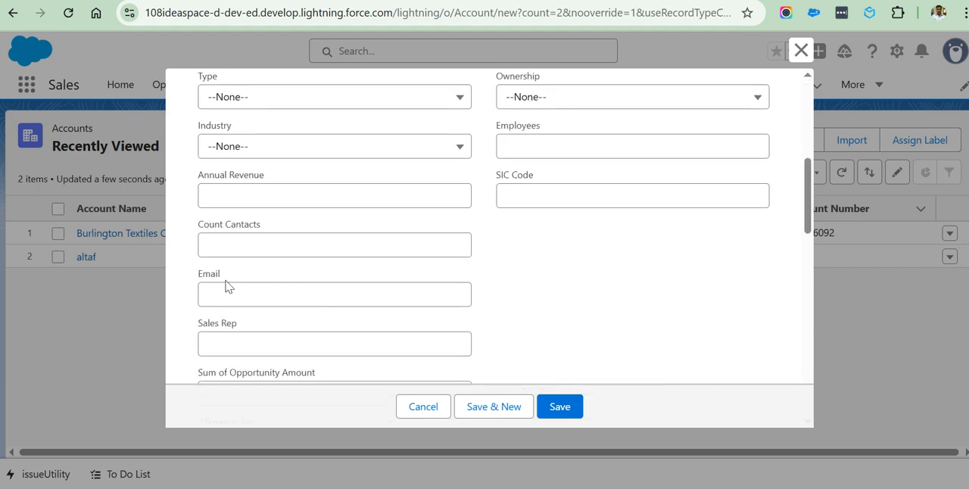
click(225, 288)
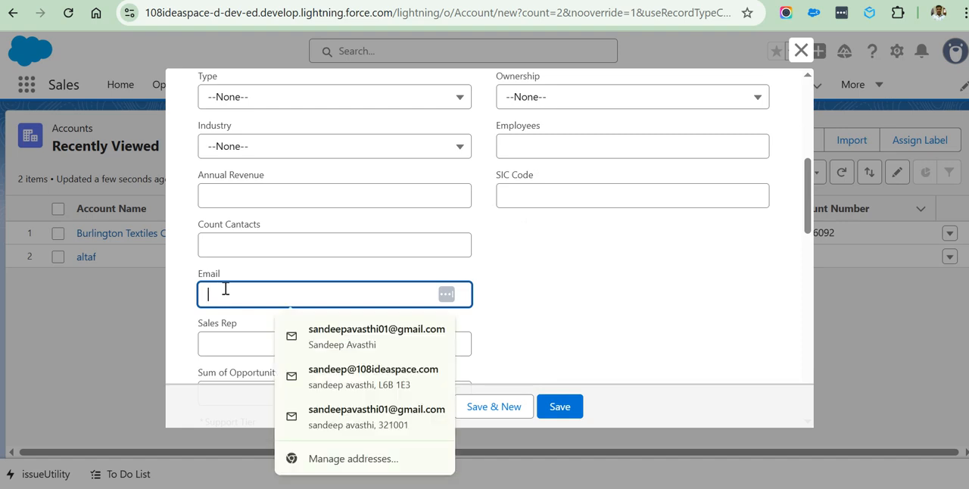
text(scary.test@test.com)
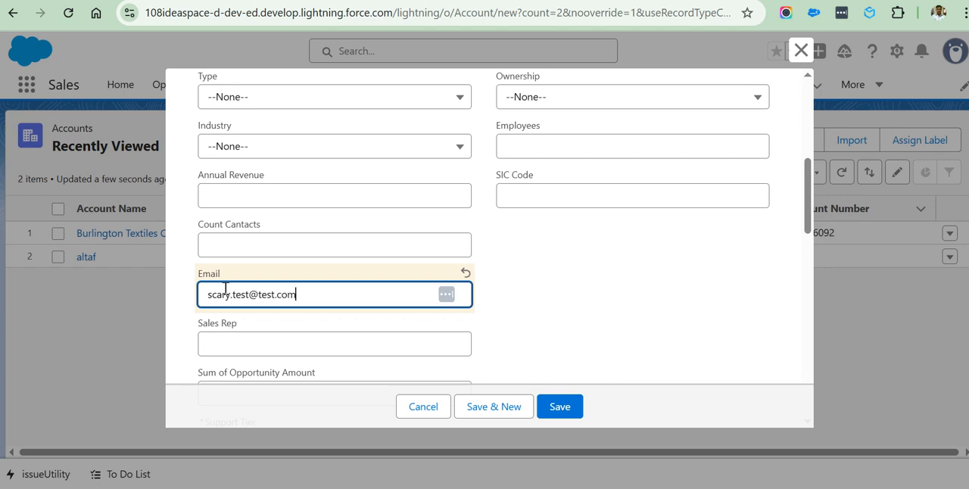
Try to save the account with the Account Name left empty, highlight the error's review heading and dismiss the error.
scroll(398, 249, up, 5)
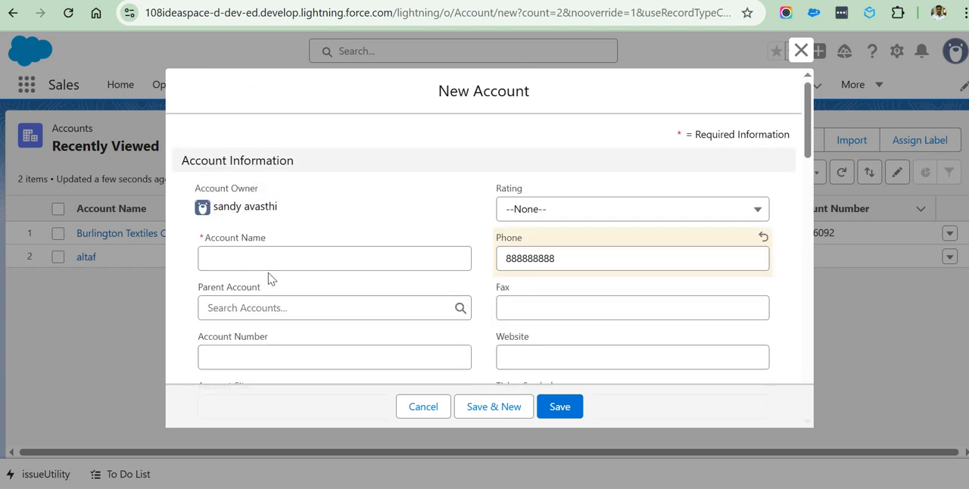
scroll(365, 291, down, 9)
scroll(365, 292, down, 10)
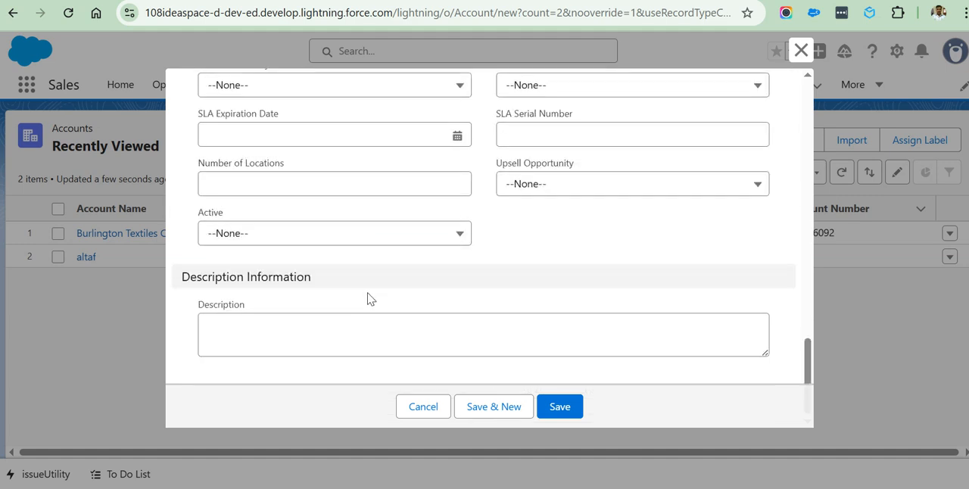
click(557, 410)
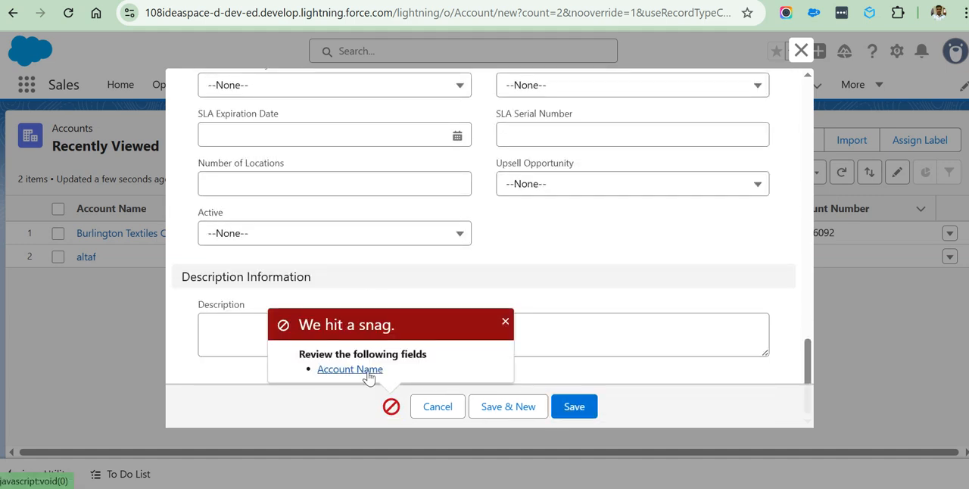
drag(299, 358, 429, 357)
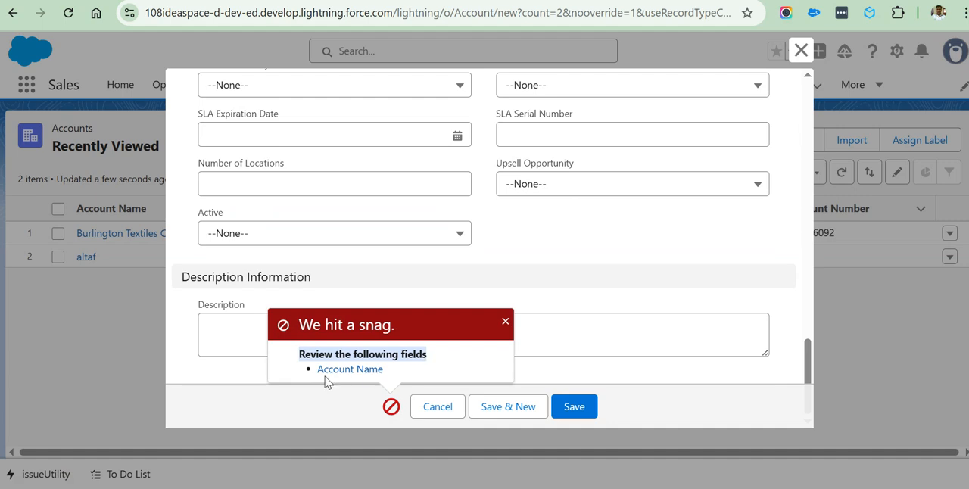
click(505, 324)
Highlight the required Account Name label, name the account "test account6th feb", save it and dismiss the notification.
scroll(418, 277, up, 10)
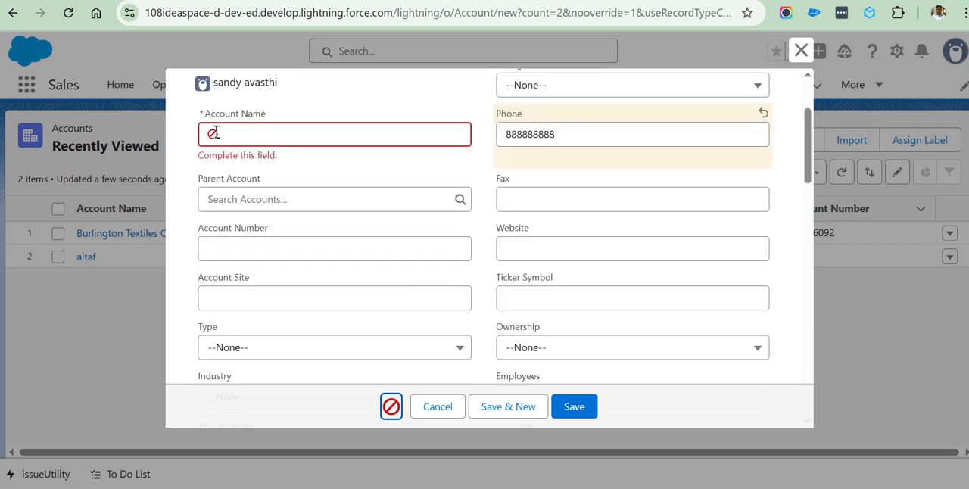
drag(211, 114, 282, 117)
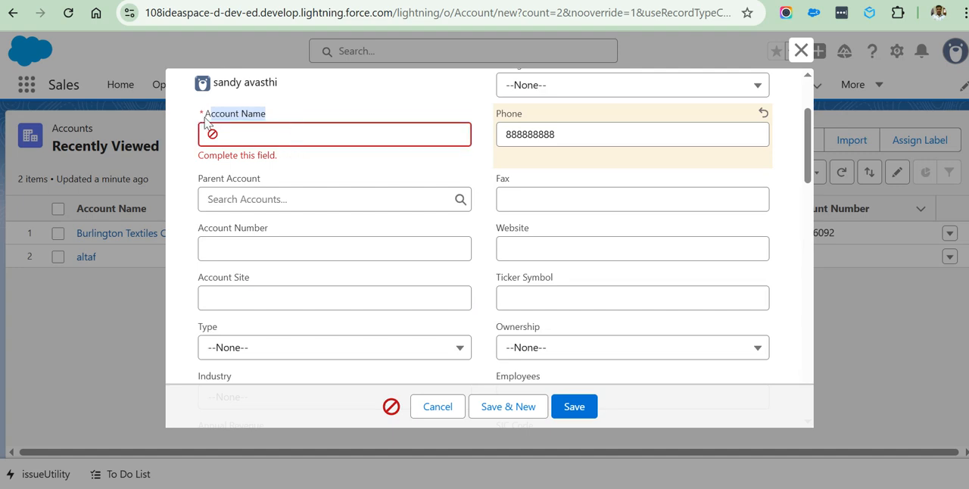
click(247, 134)
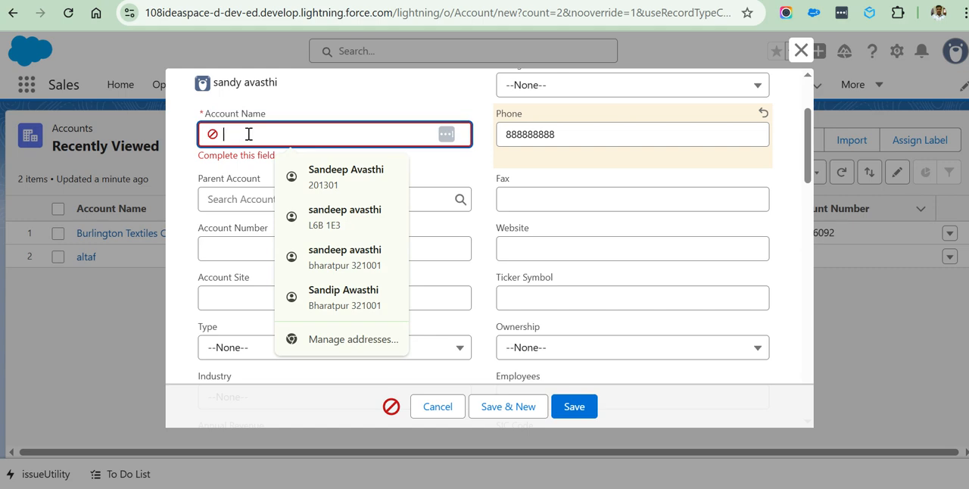
text(test account6th feb)
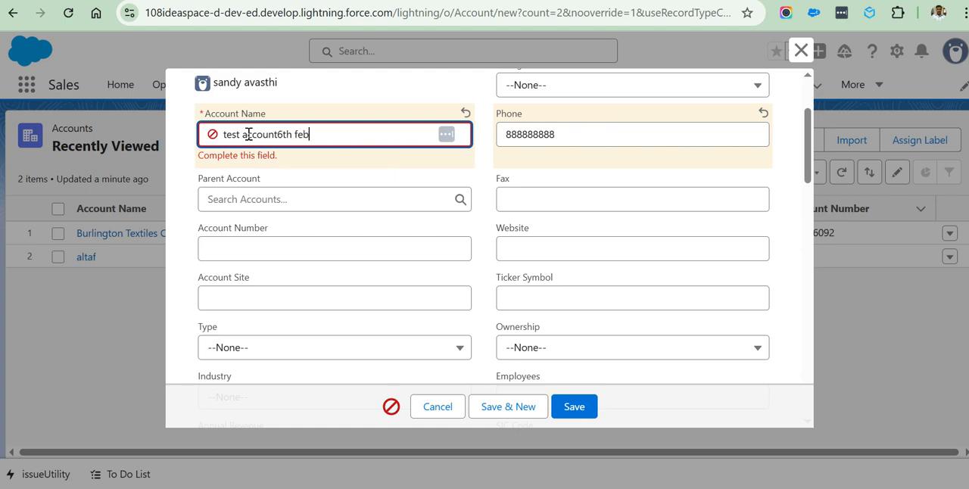
click(576, 409)
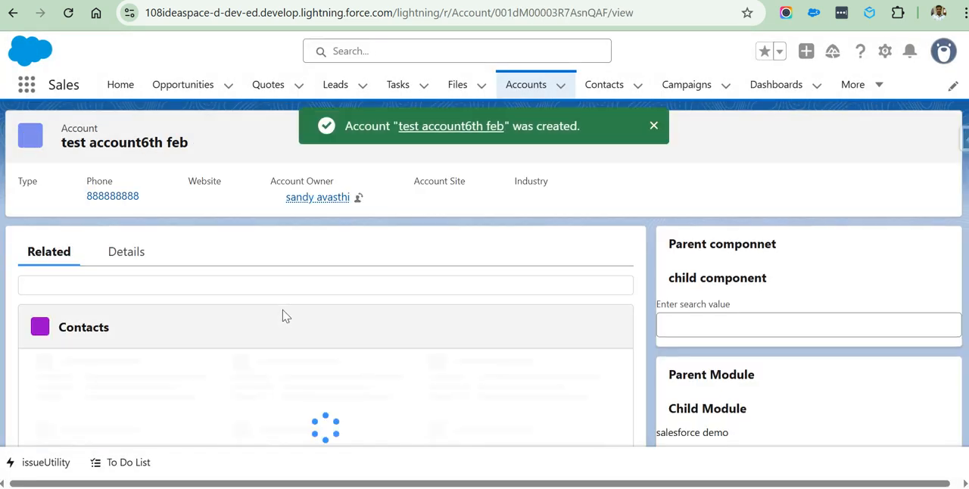
click(653, 125)
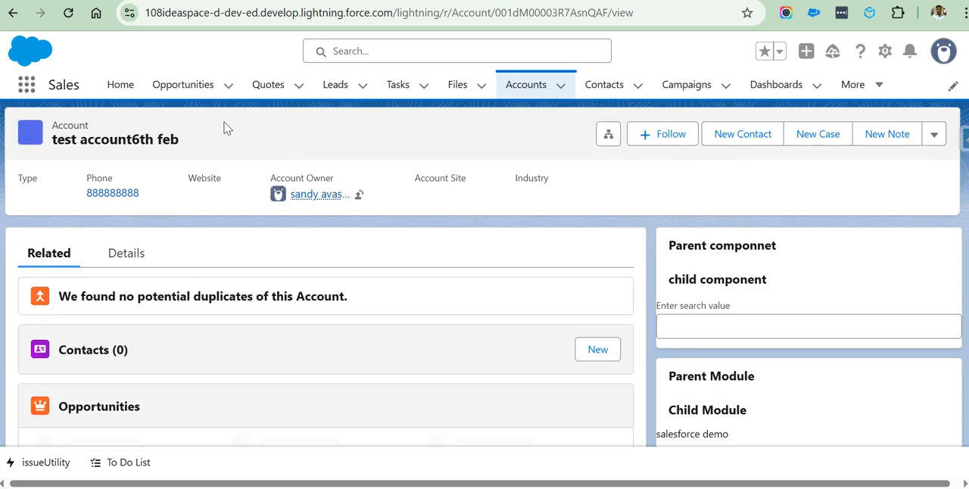
Examine the new account's related lists and detail fields, and highlight its Account Name value.
scroll(155, 288, down, 5)
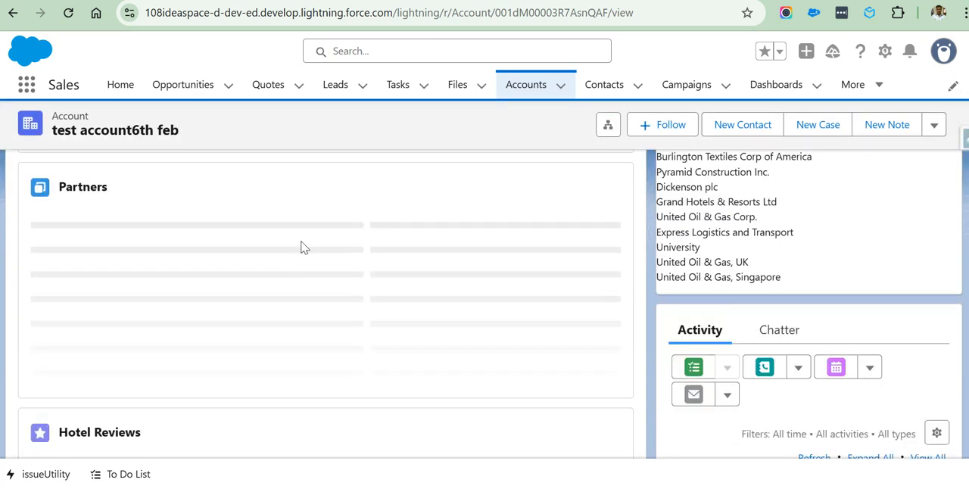
scroll(314, 249, up, 6)
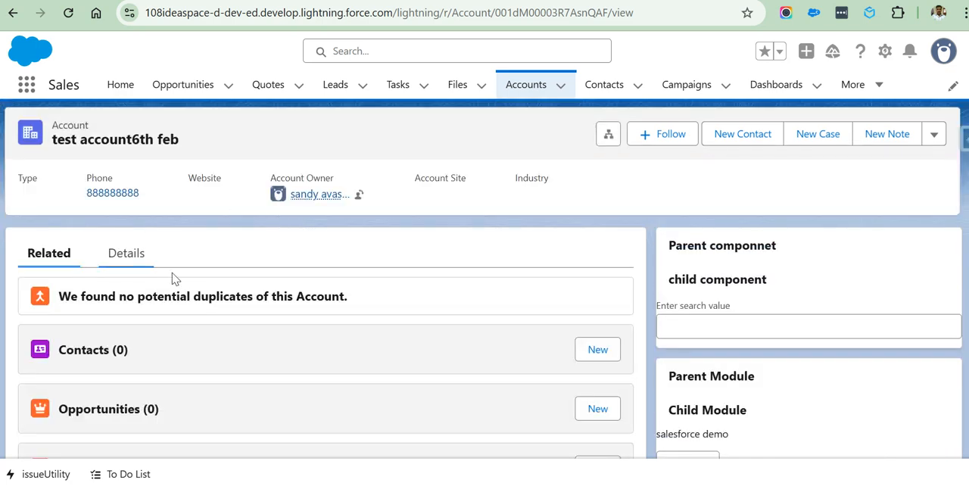
click(130, 260)
scroll(400, 306, down, 5)
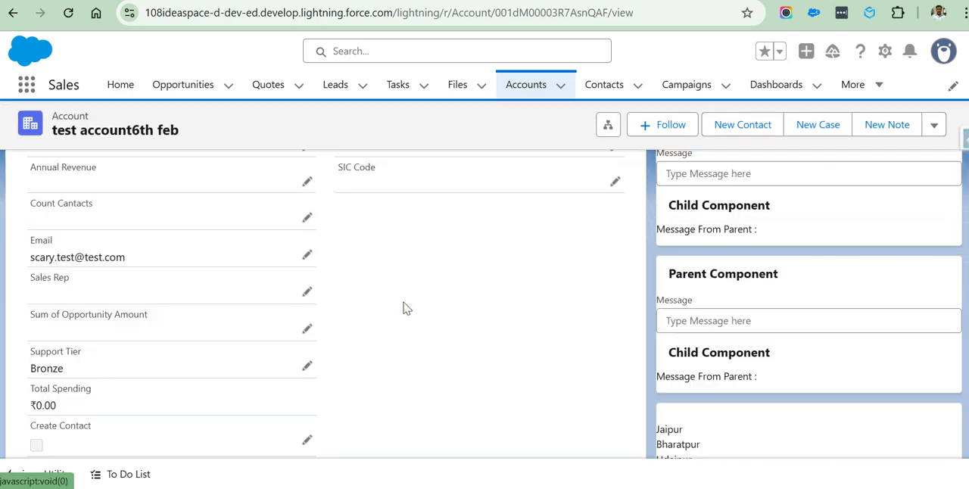
scroll(393, 307, up, 5)
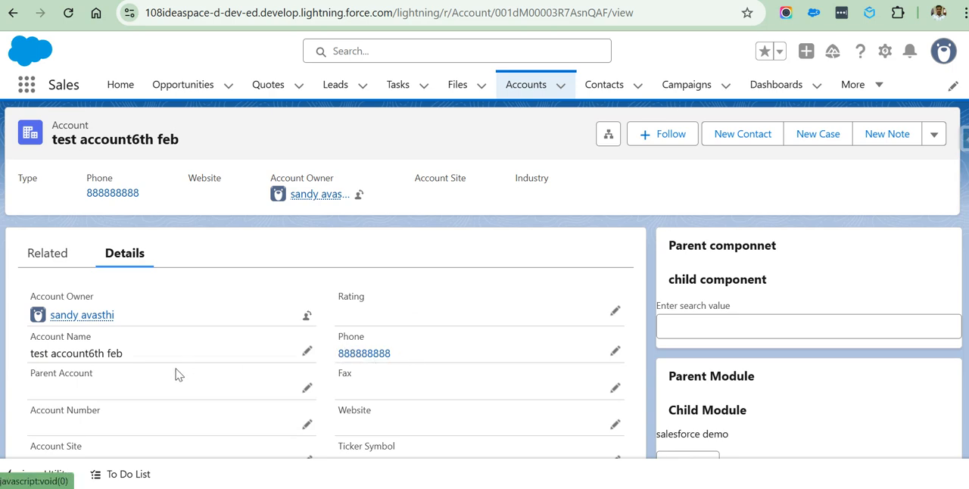
scroll(227, 370, down, 5)
scroll(337, 319, up, 5)
scroll(169, 376, down, 5)
scroll(143, 318, up, 5)
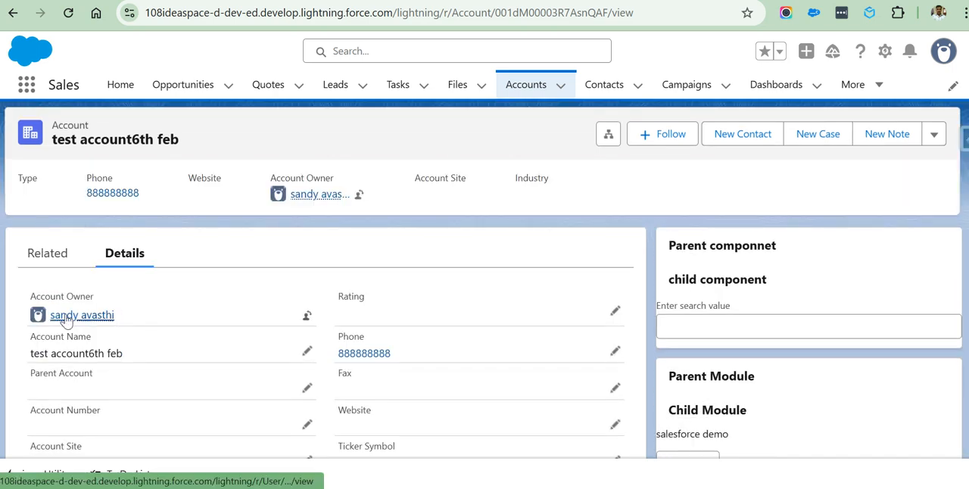
scroll(162, 342, down, 5)
scroll(121, 267, up, 5)
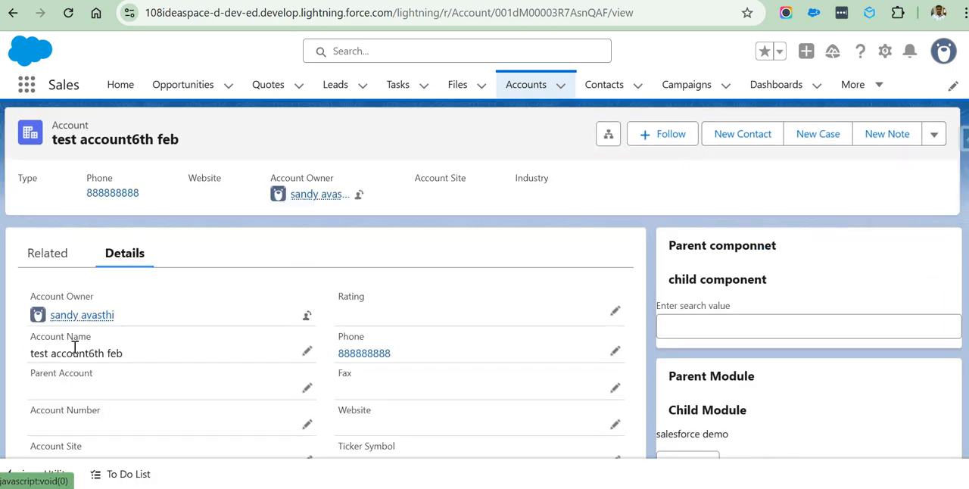
drag(130, 358, 43, 358)
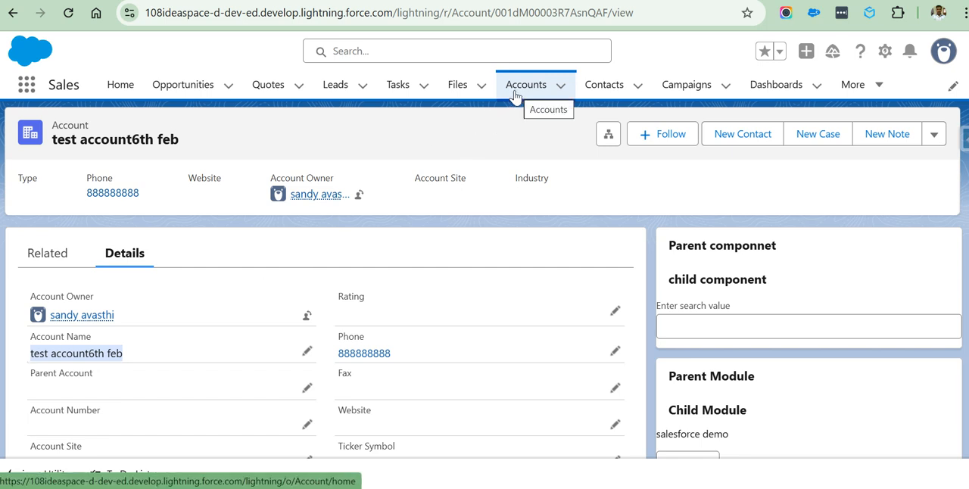
Open Setup for the current app and show the Object Manager.
click(884, 53)
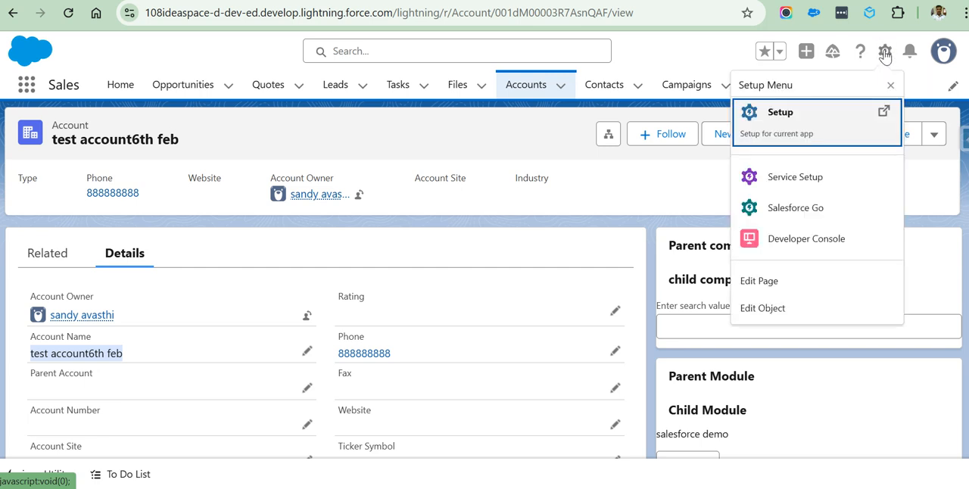
click(882, 113)
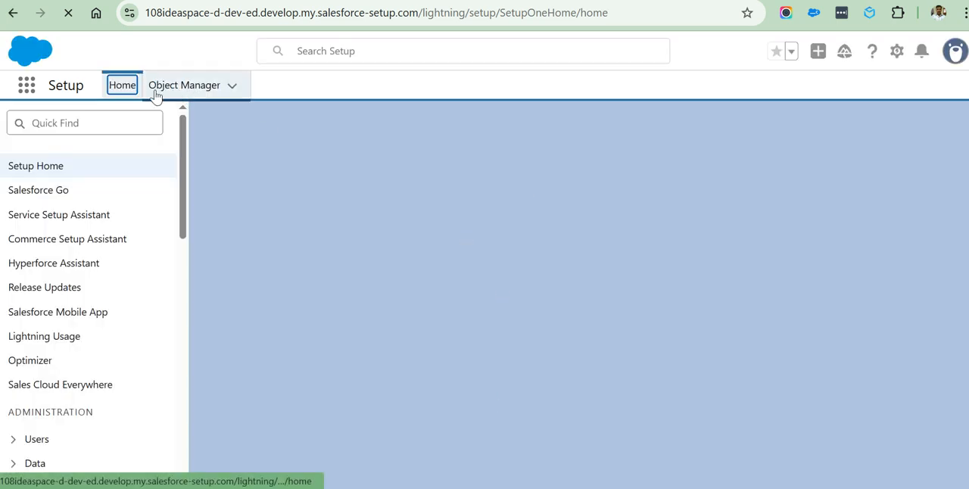
click(120, 94)
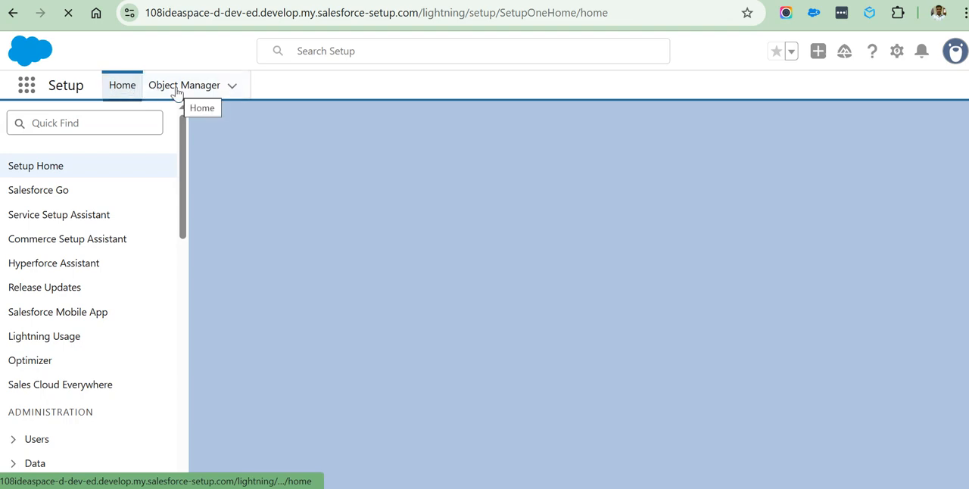
click(176, 91)
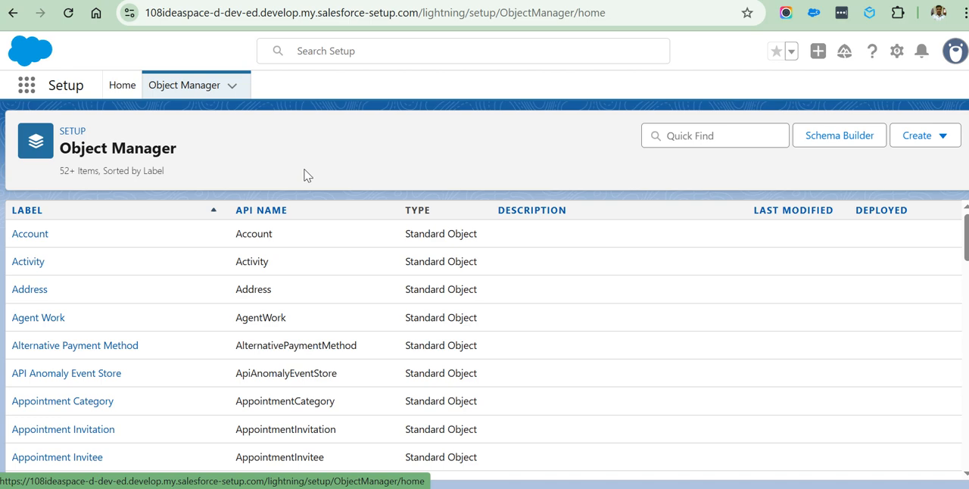
Browse the Object Manager's list of objects and open the Account object's details.
scroll(340, 238, down, 15)
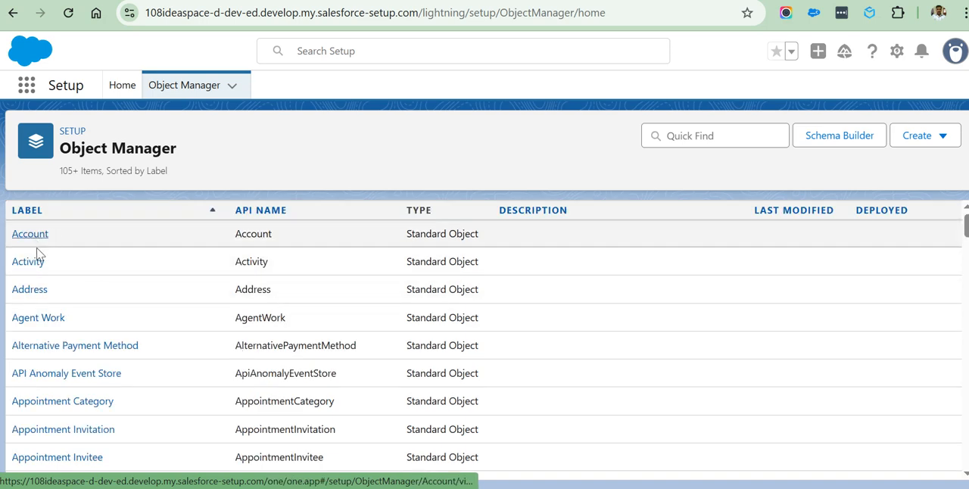
scroll(71, 296, down, 10)
scroll(70, 296, down, 20)
click(29, 237)
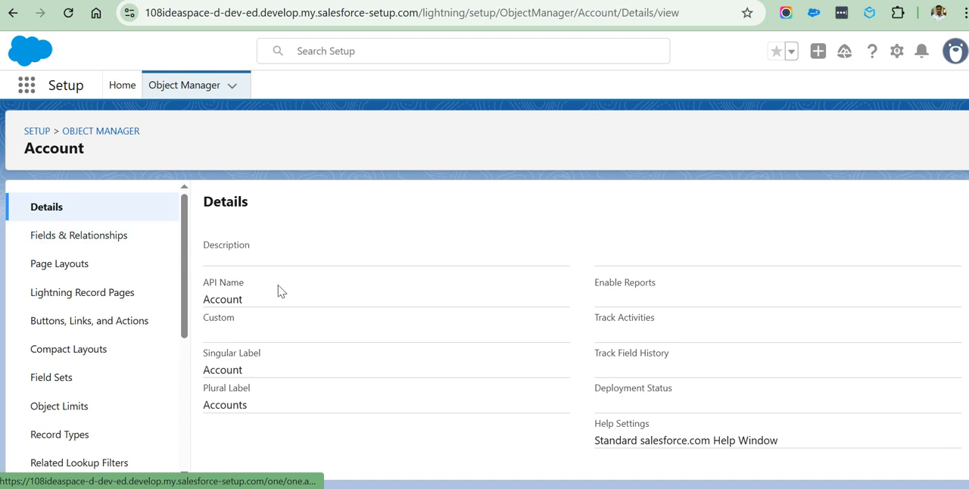
Highlight the Account object's API Name value on its details page.
drag(243, 300, 203, 304)
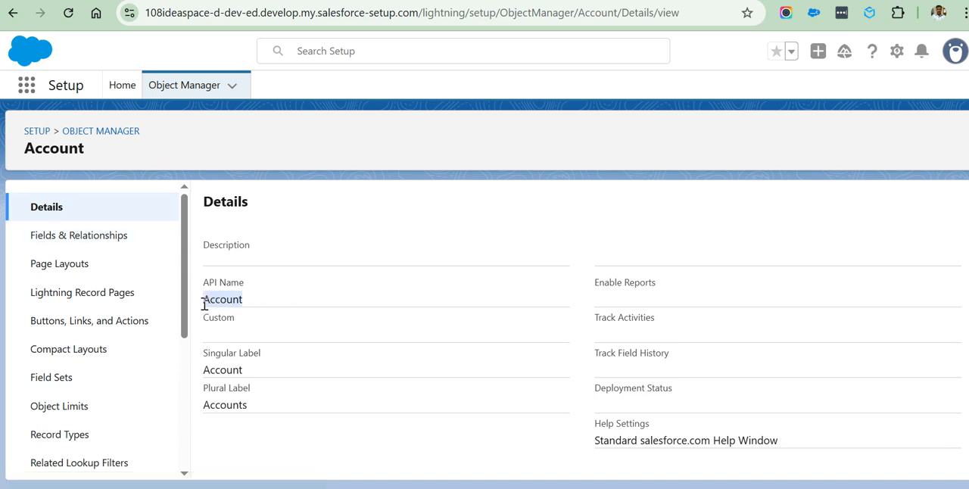
click(255, 311)
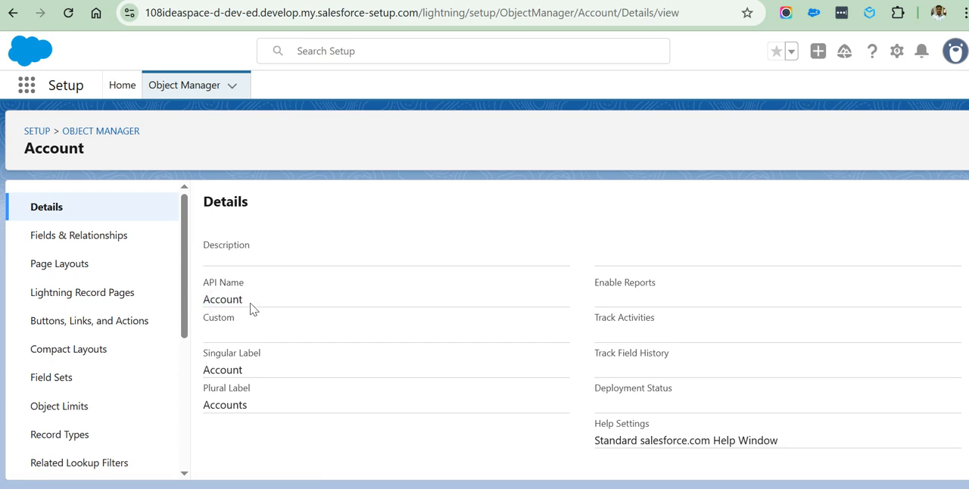
drag(244, 305, 202, 306)
right_click(201, 305)
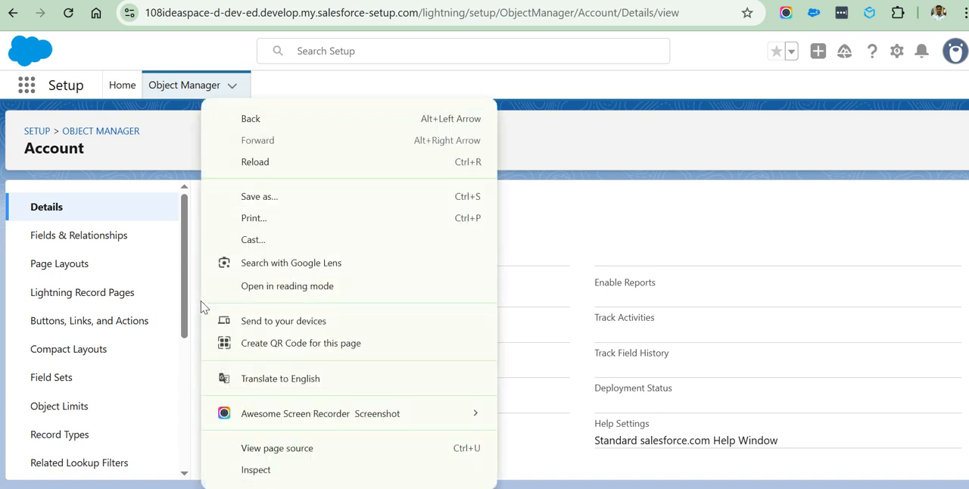
click(533, 239)
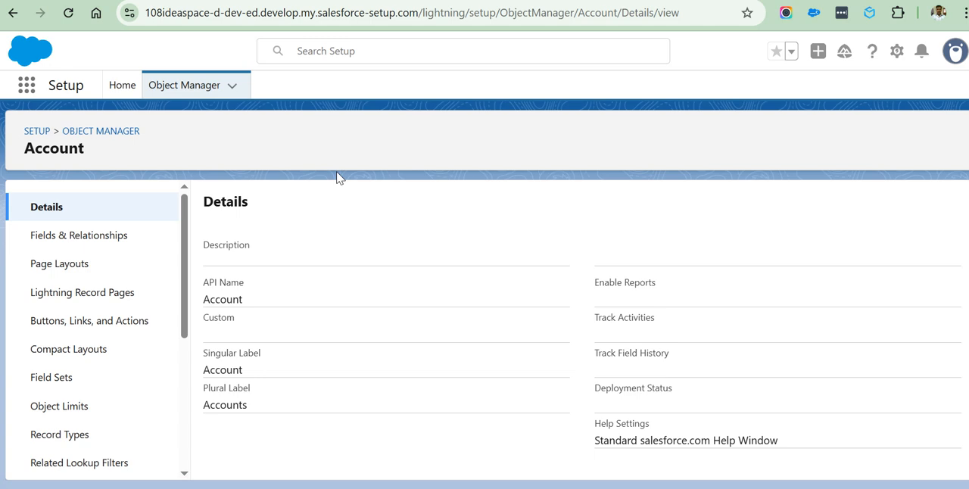
Return to the Object Manager's object list and reopen the Account object's details, going back and forth twice.
click(193, 93)
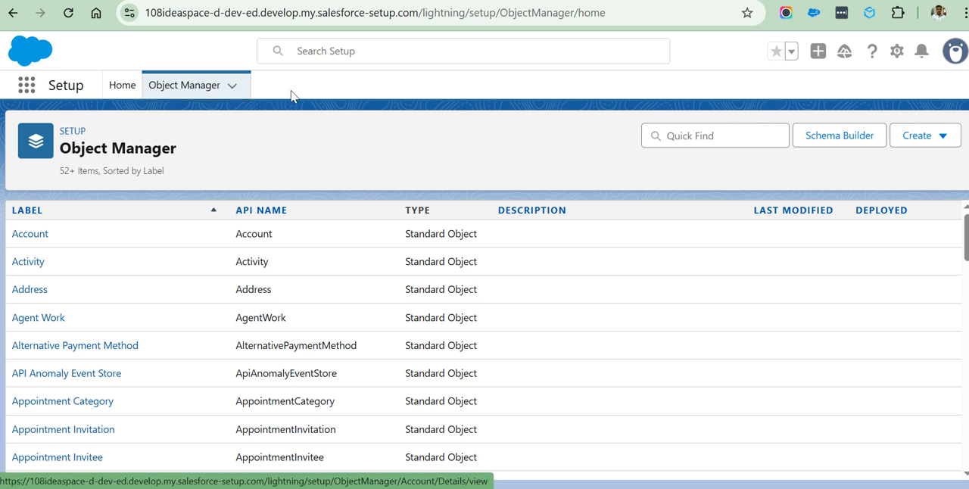
click(30, 241)
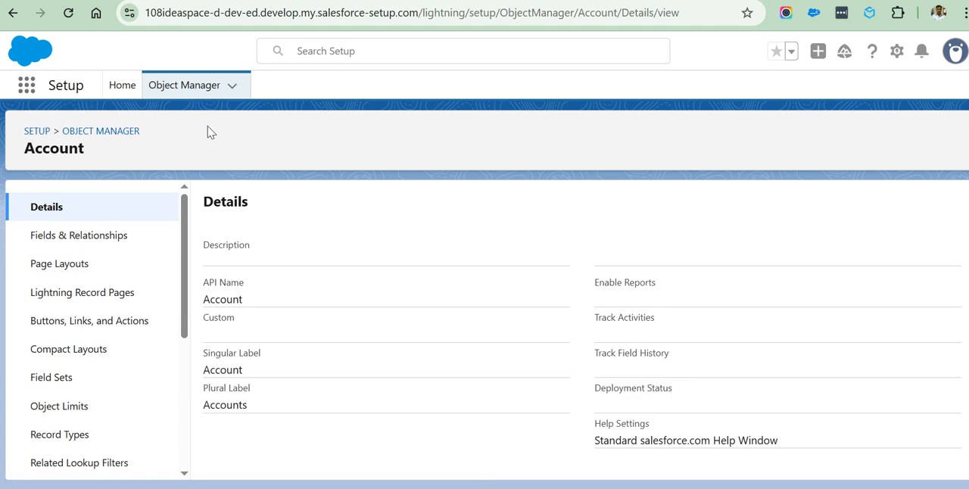
click(187, 89)
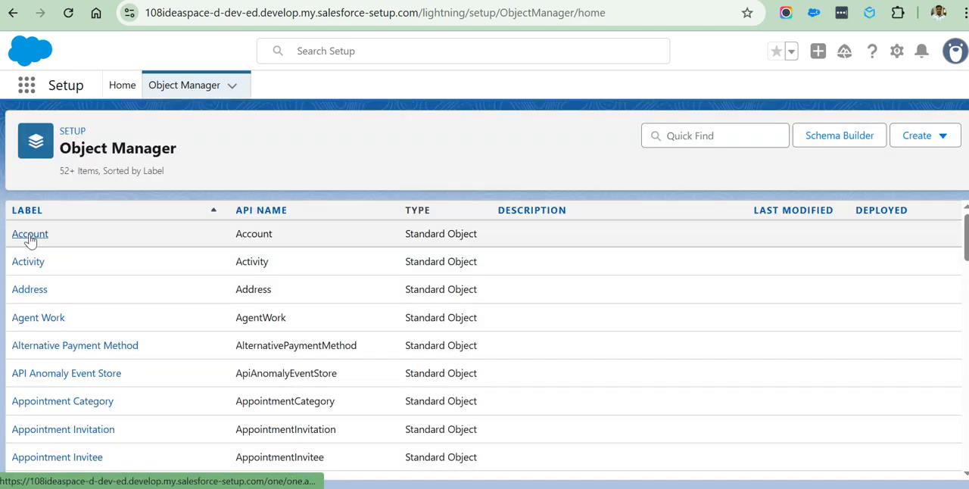
click(29, 236)
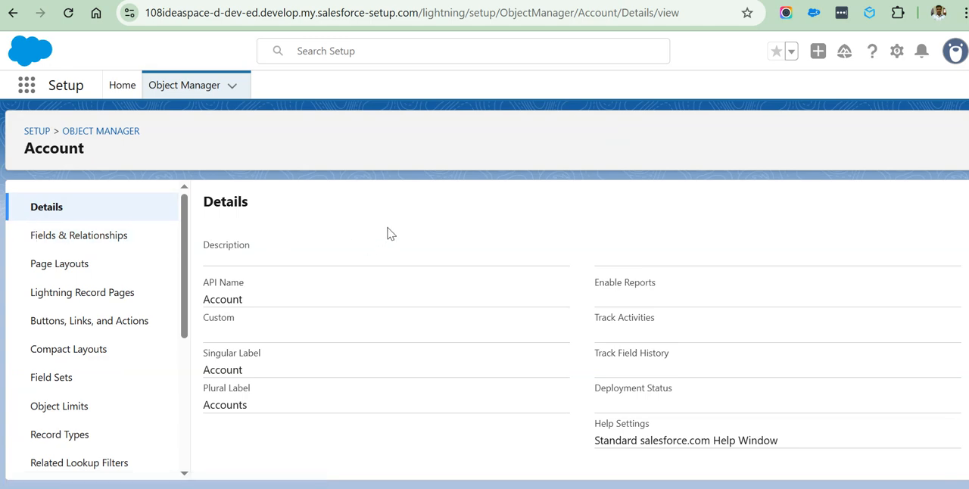
Open the Account object's Fields & Relationships and look through its list of fields.
click(61, 242)
scroll(305, 294, down, 1)
scroll(306, 294, down, 8)
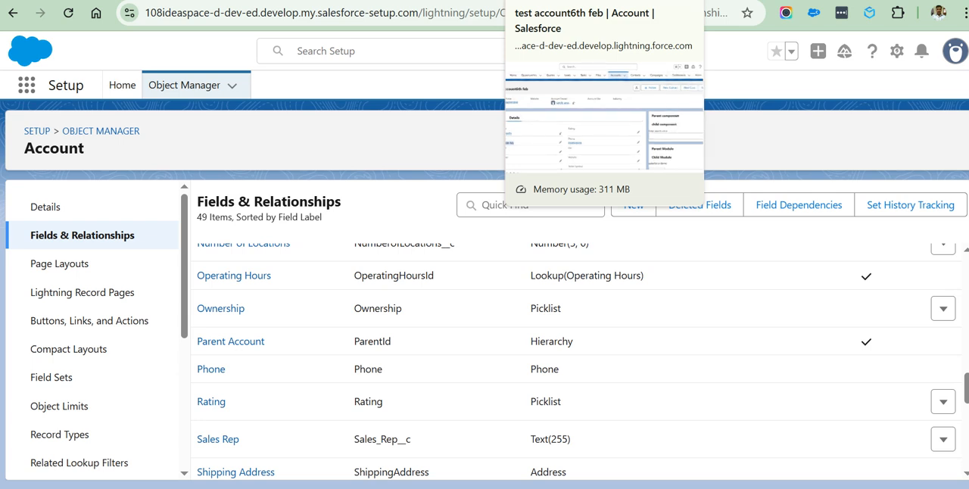
click(564, 0)
click(625, 0)
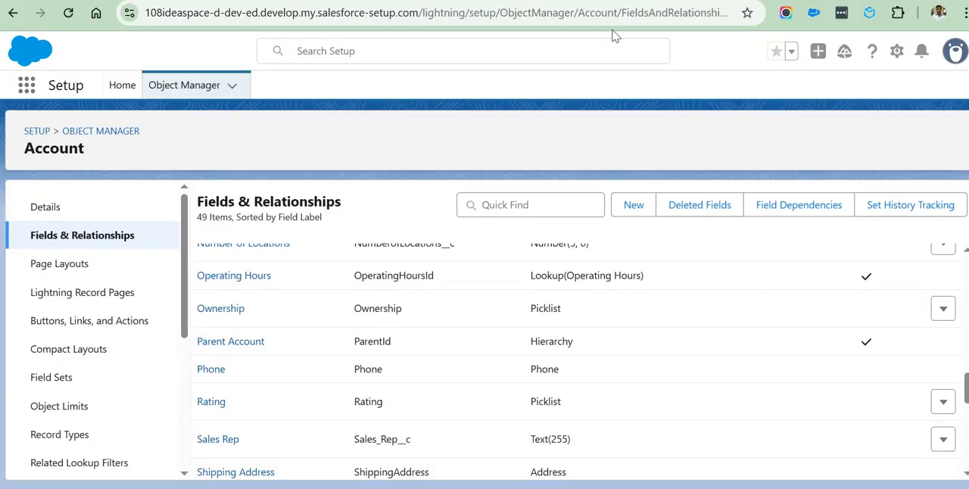
scroll(325, 285, up, 10)
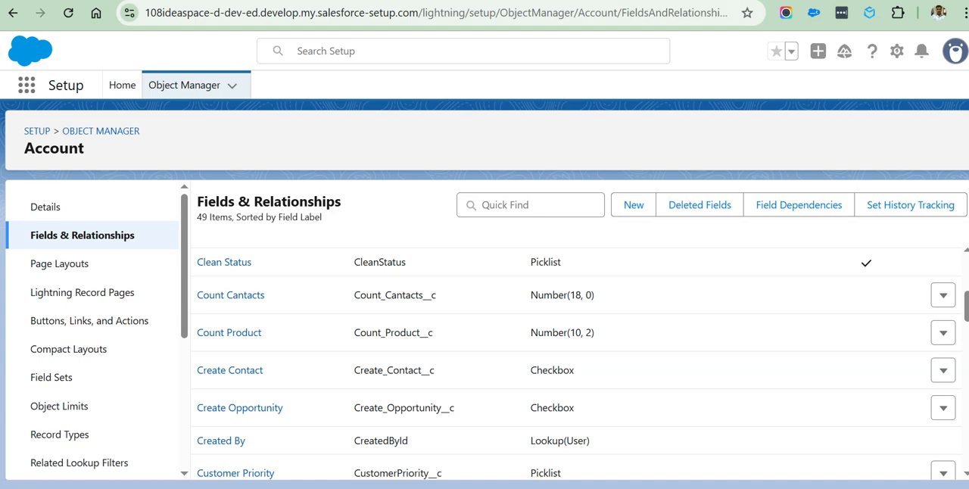
Switch to the "test account6th feb" record and examine the fields in its details.
click(564, 0)
scroll(272, 297, down, 5)
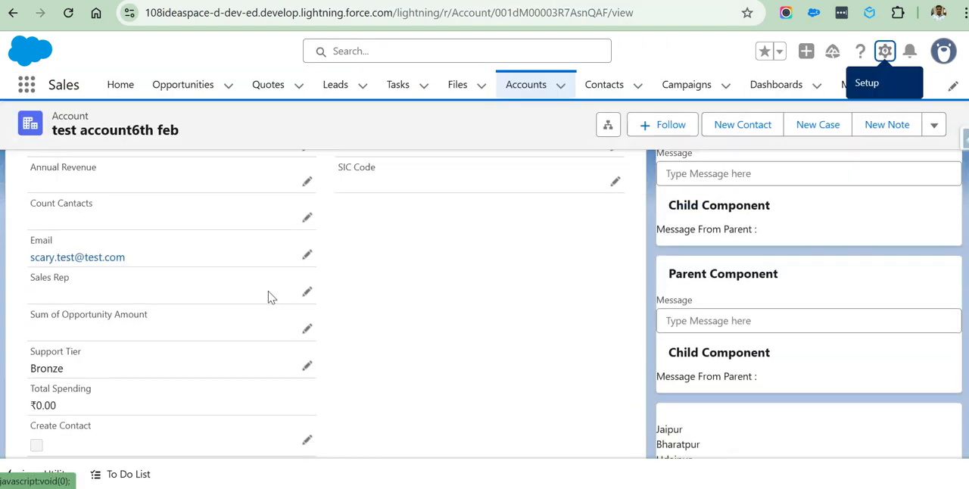
scroll(173, 294, down, 10)
scroll(144, 298, up, 7)
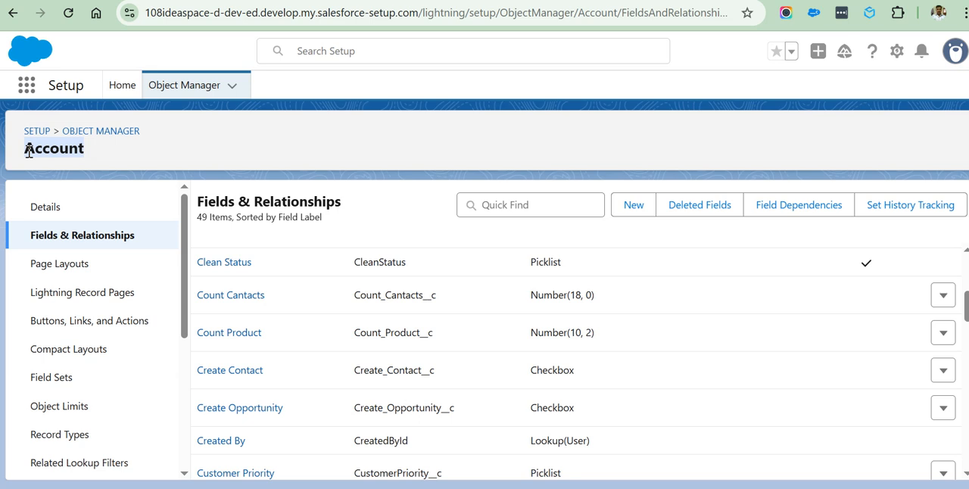
Reopen the Account object from the Object Manager's list and highlight its API Name value and its page heading.
click(181, 92)
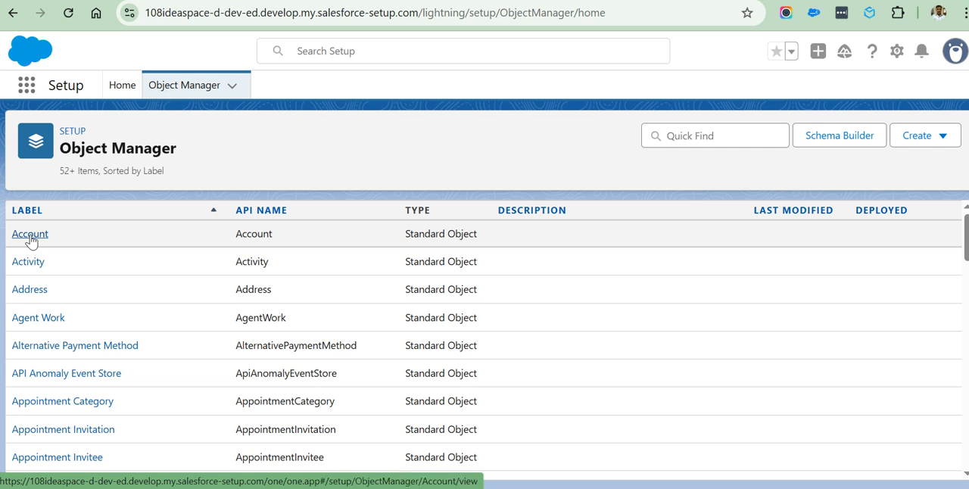
click(30, 235)
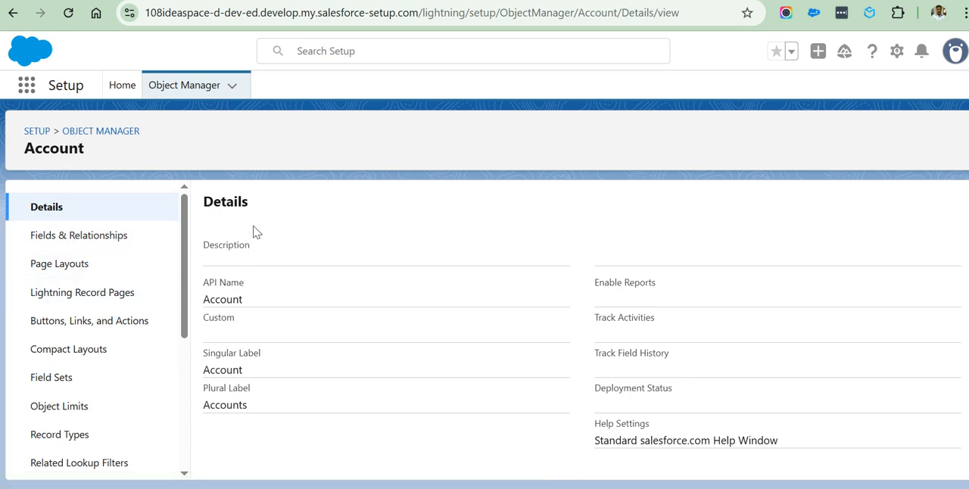
drag(244, 302, 205, 305)
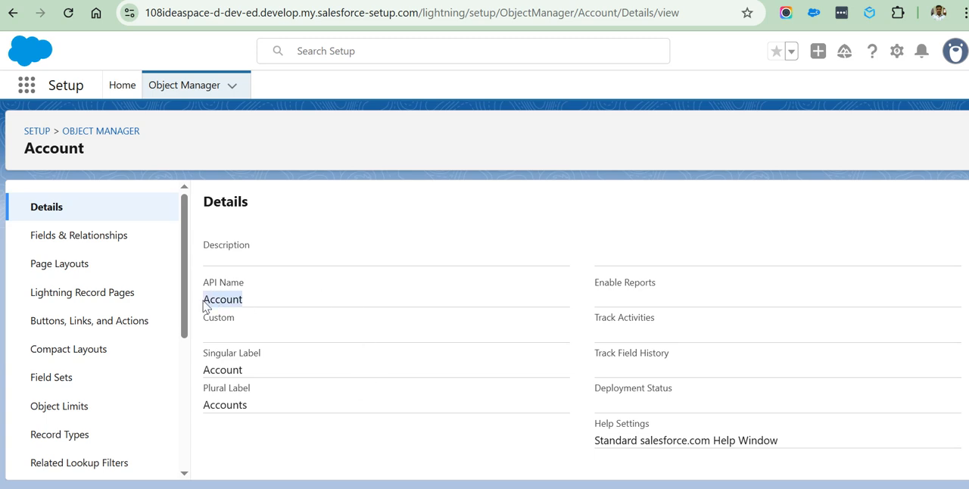
click(256, 307)
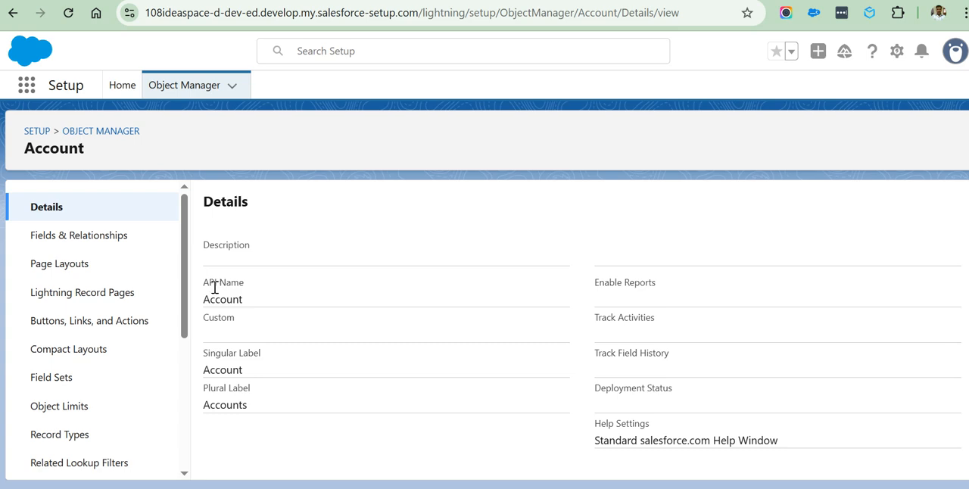
drag(212, 303, 250, 306)
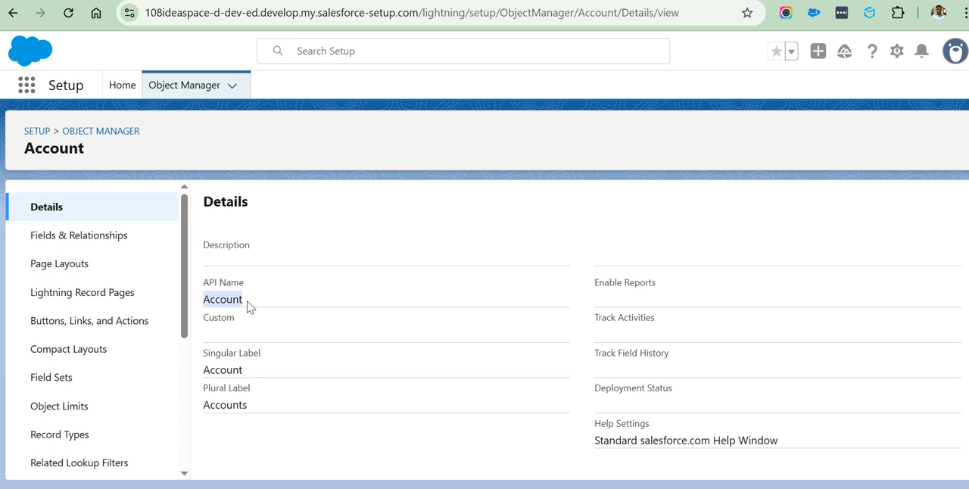
drag(93, 151, 27, 151)
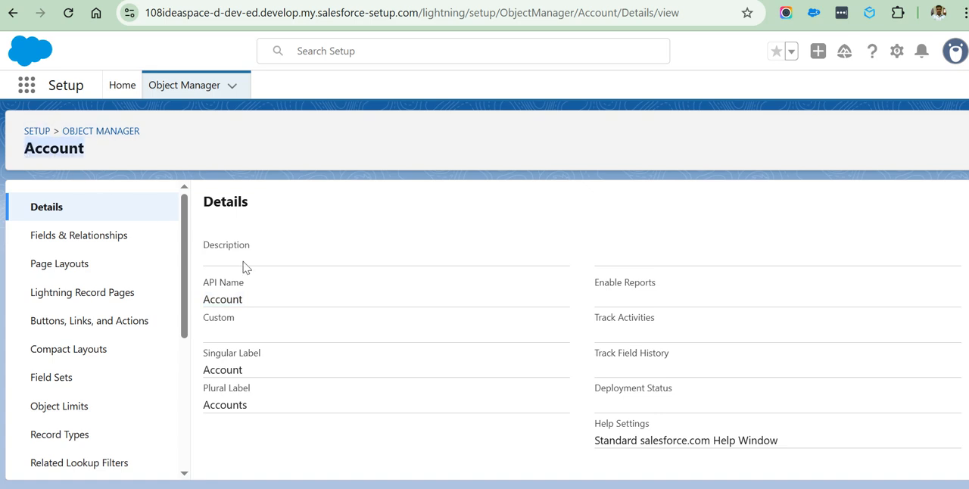
drag(244, 300, 206, 300)
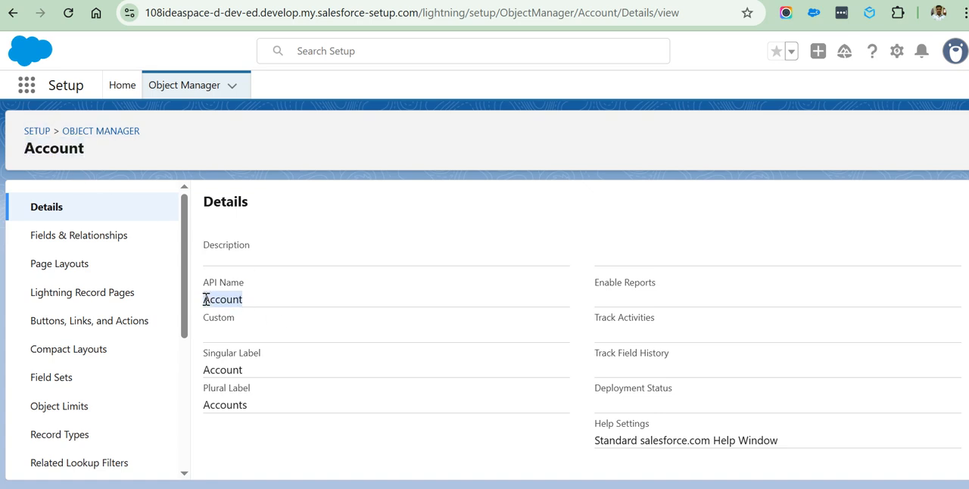
Show the Account object's Fields & Relationships again, and briefly display the available Setup options.
click(65, 236)
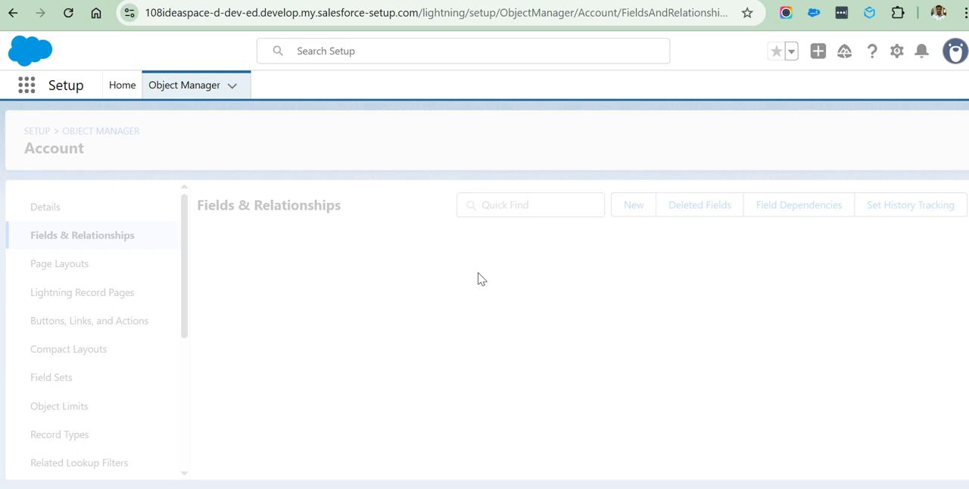
scroll(318, 296, down, 10)
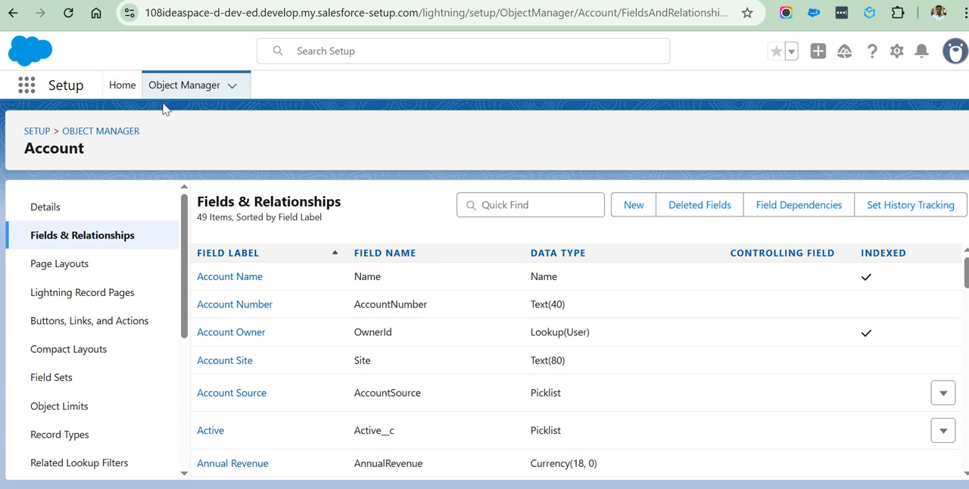
click(897, 53)
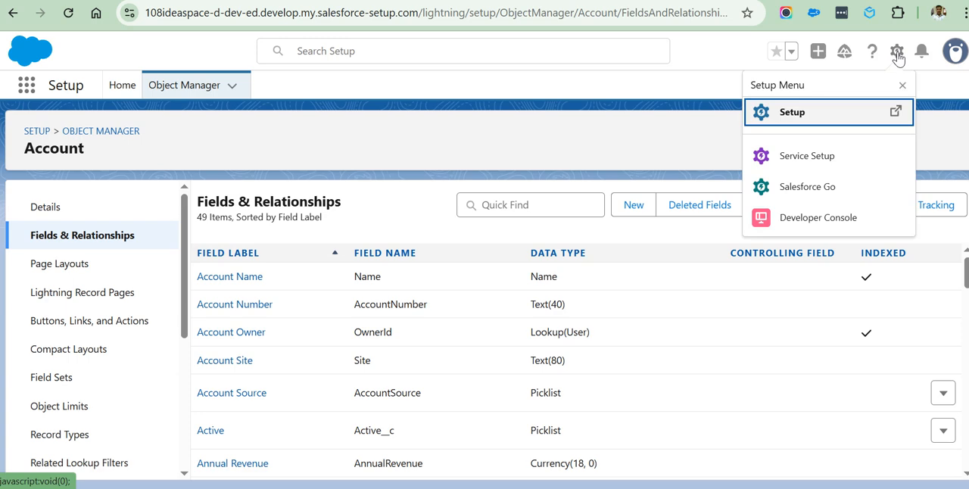
click(663, 93)
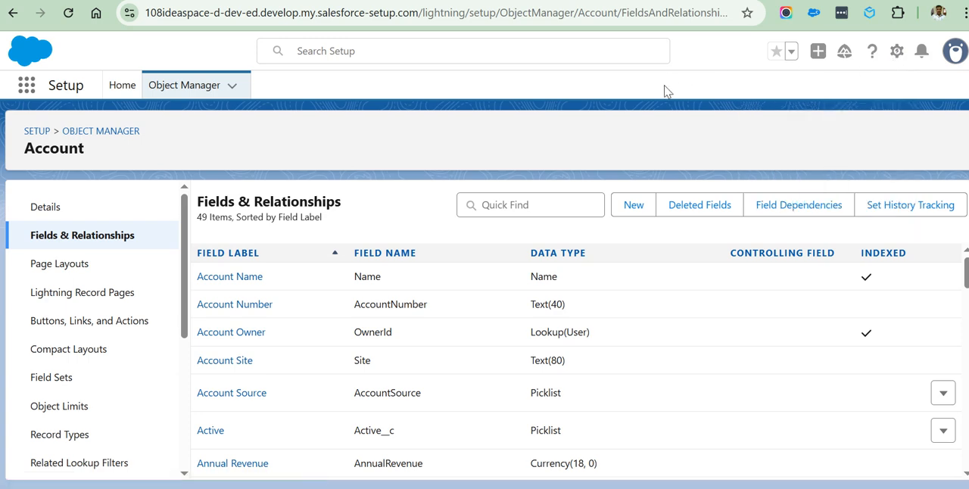
Open Setup Home and look through its administration, platform and settings categories.
click(117, 90)
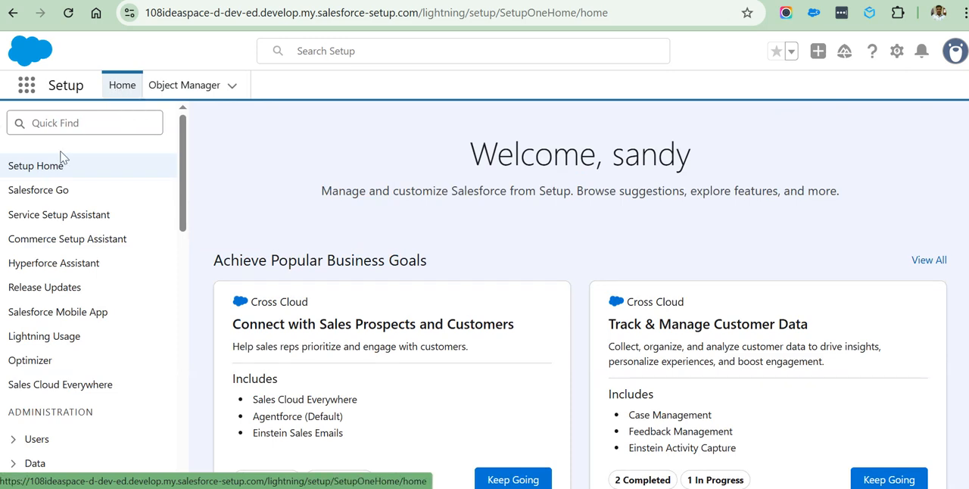
scroll(37, 326, down, 10)
scroll(42, 341, down, 2)
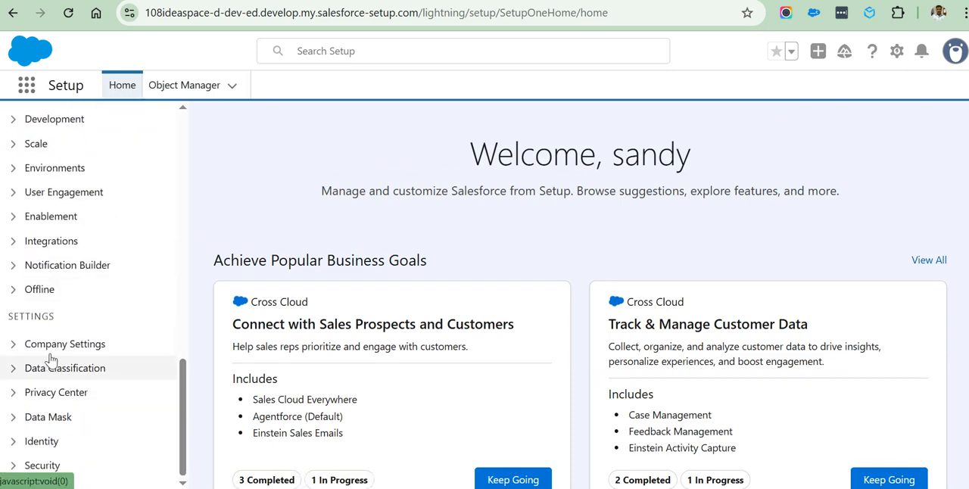
scroll(39, 307, up, 15)
Search the Setup pages for "company" and open Company Information.
click(51, 124)
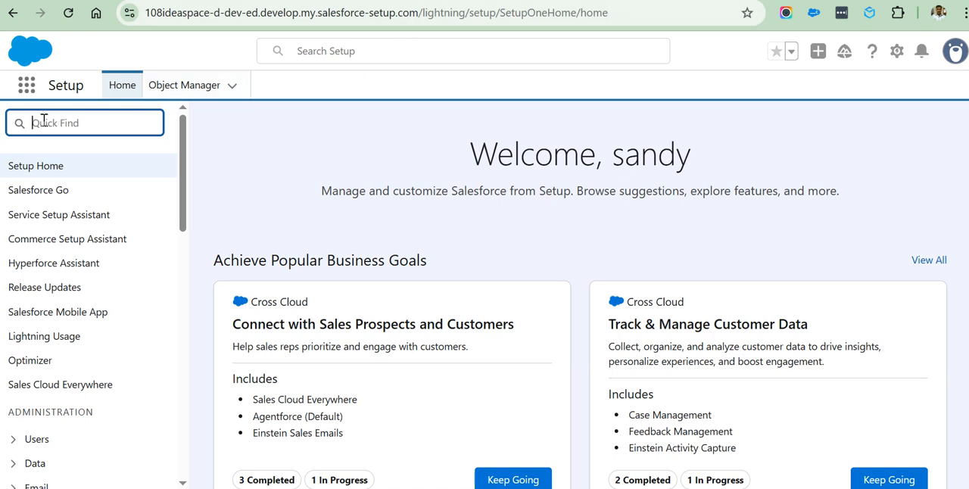
text(con)
text(p)
text(any)
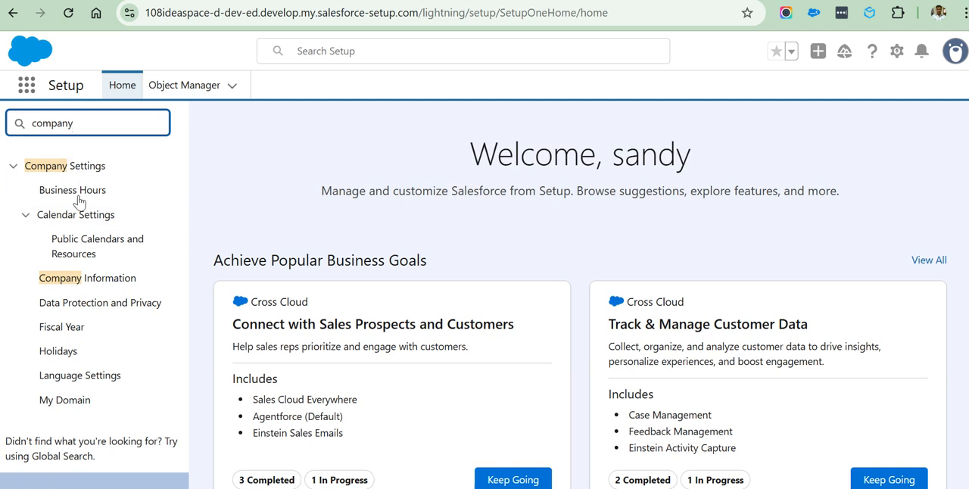
click(84, 287)
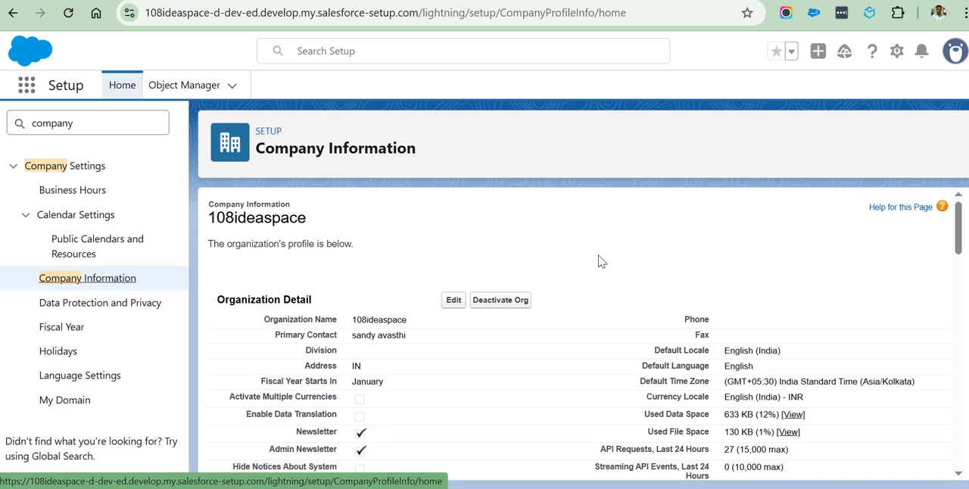
Look over the organization's profile and highlight its Organization Name value.
scroll(599, 258, down, 4)
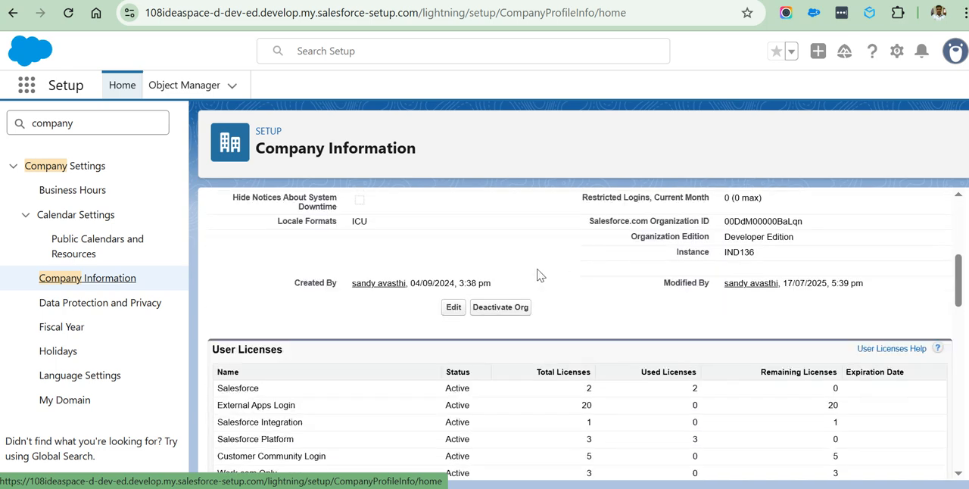
scroll(536, 275, up, 4)
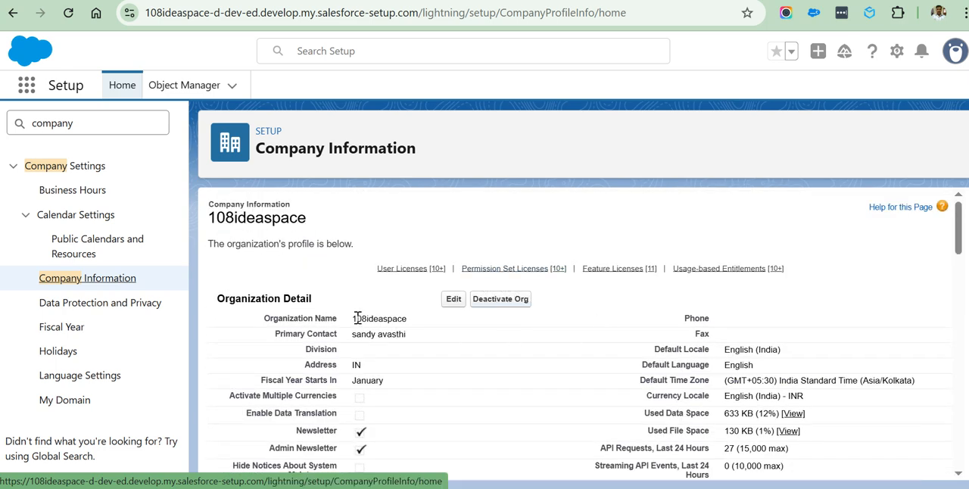
drag(352, 317, 413, 324)
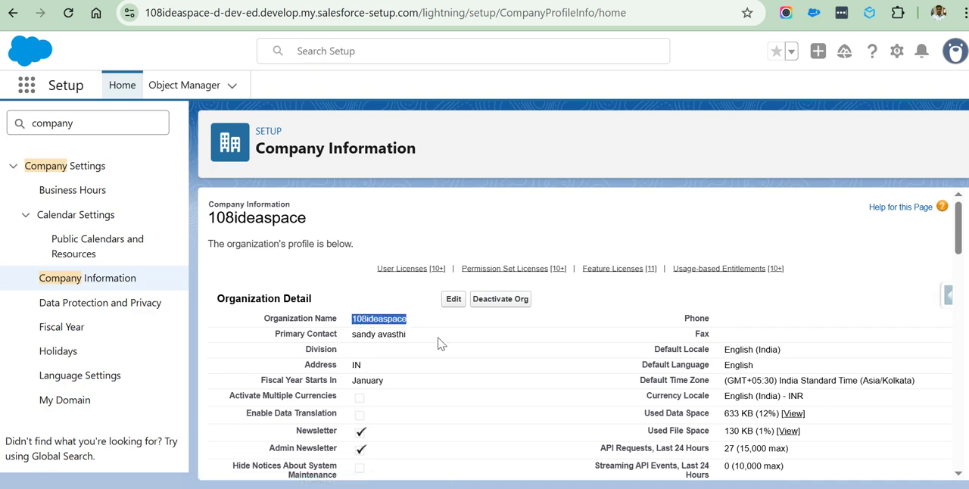
Examine the organization's details and user licenses, highlighting the Default Time Zone and Default Language values.
scroll(602, 346, down, 3)
scroll(602, 346, down, 2)
scroll(522, 249, up, 5)
scroll(527, 318, down, 5)
scroll(628, 338, up, 4)
drag(721, 383, 929, 383)
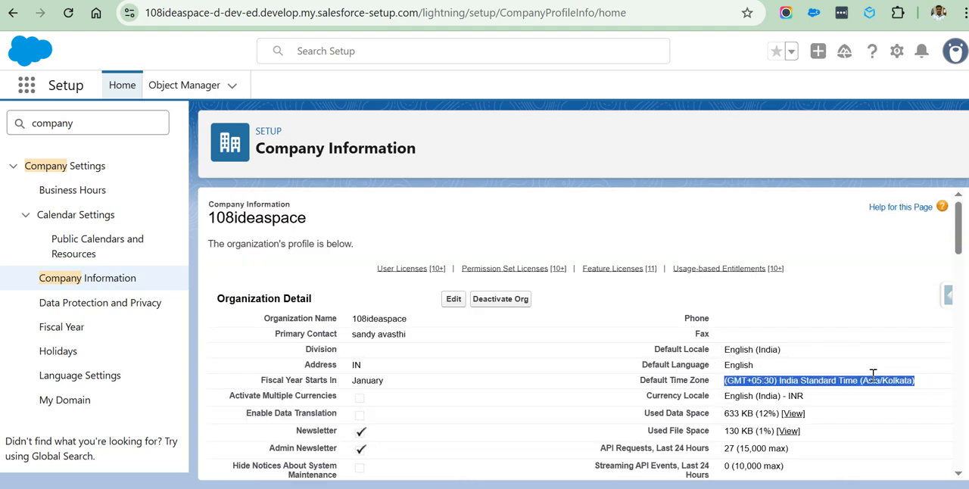
drag(726, 363, 755, 374)
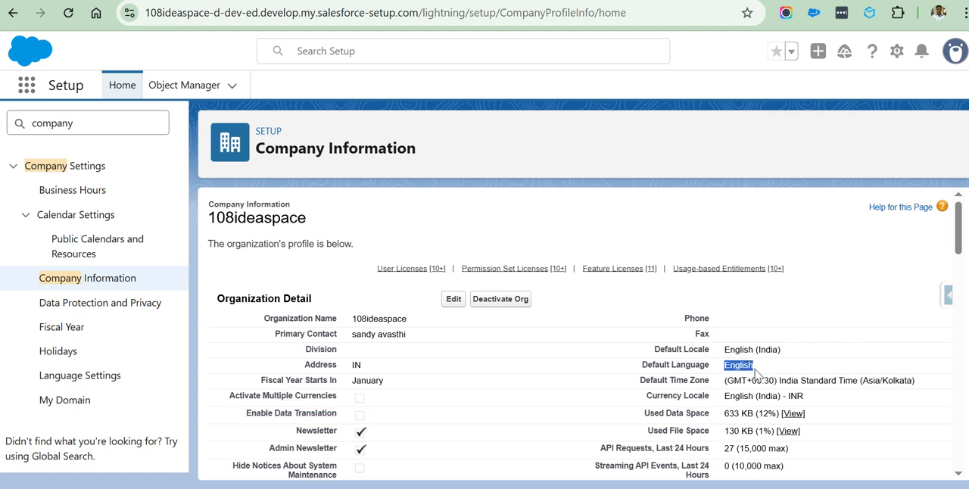
scroll(613, 289, down, 5)
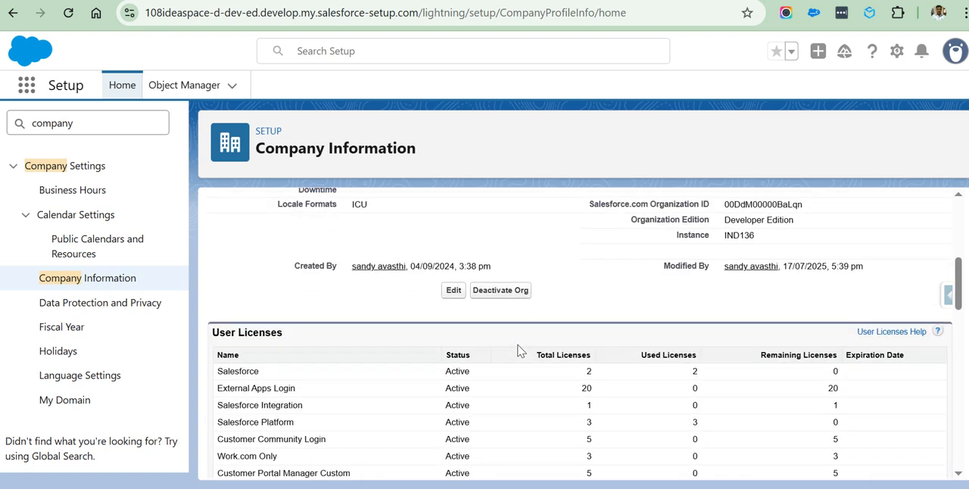
Search the Setup pages for "users" and open the Users page.
scroll(519, 349, down, 5)
scroll(425, 334, up, 15)
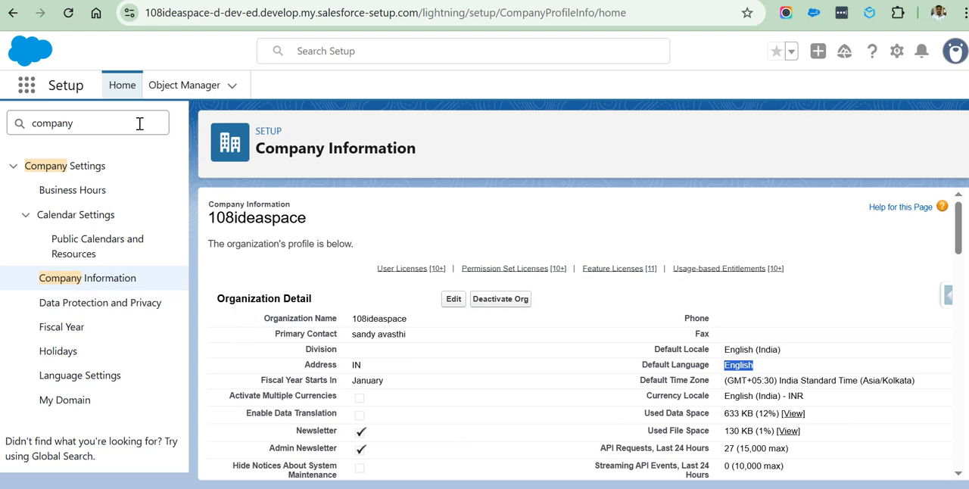
click(90, 121)
key(BackSpace)
key(BackSpace)
key(BackSpace)
text(us)
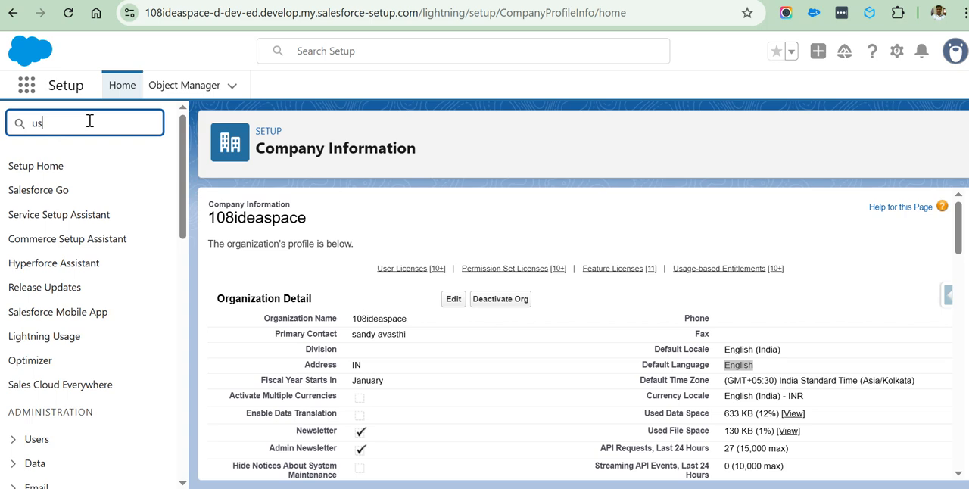
text(ers)
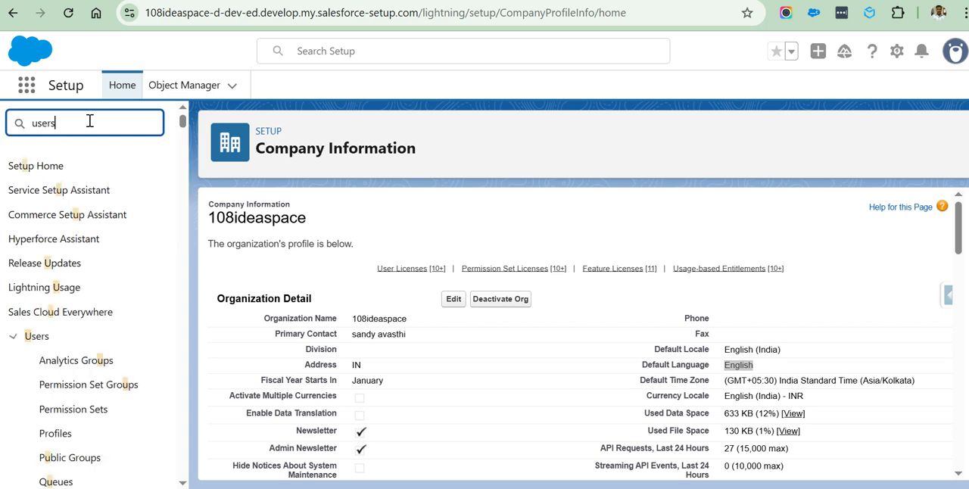
scroll(109, 382, down, 3)
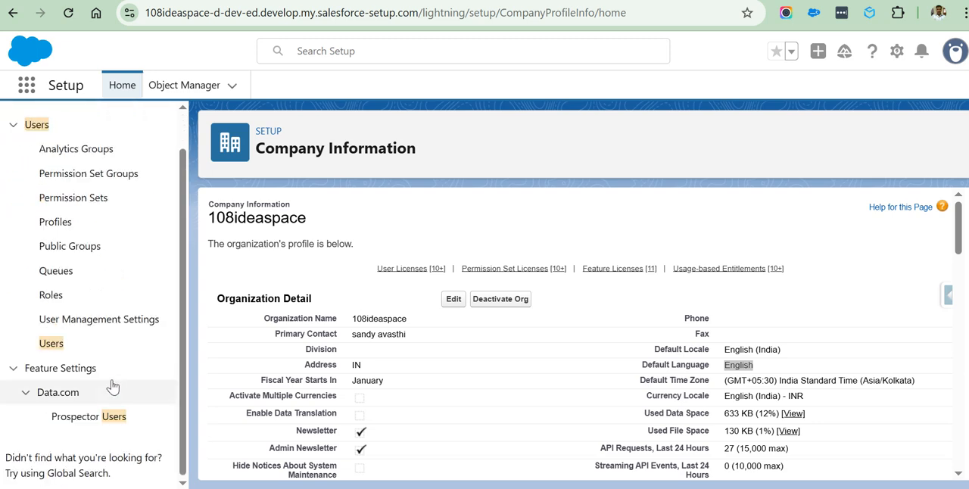
click(51, 345)
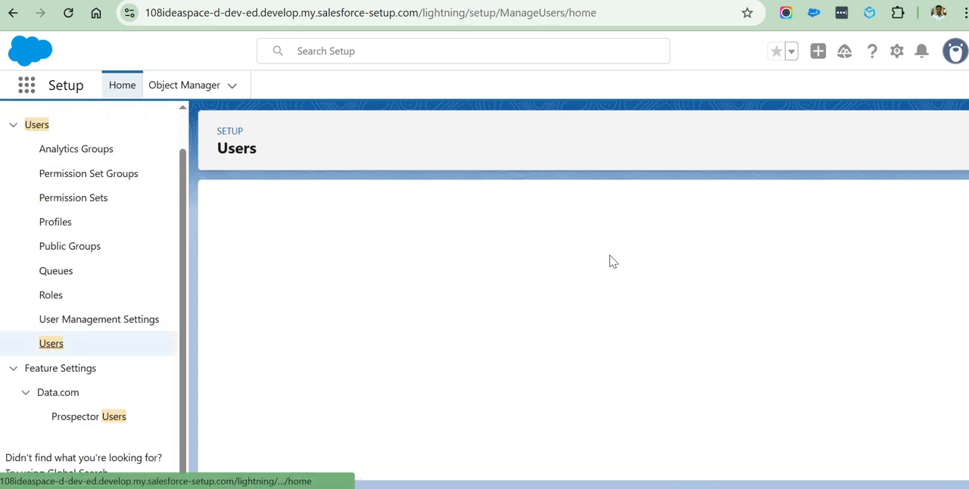
Look over the list of all users and highlight the "users" search term in the Setup search.
scroll(642, 253, down, 1)
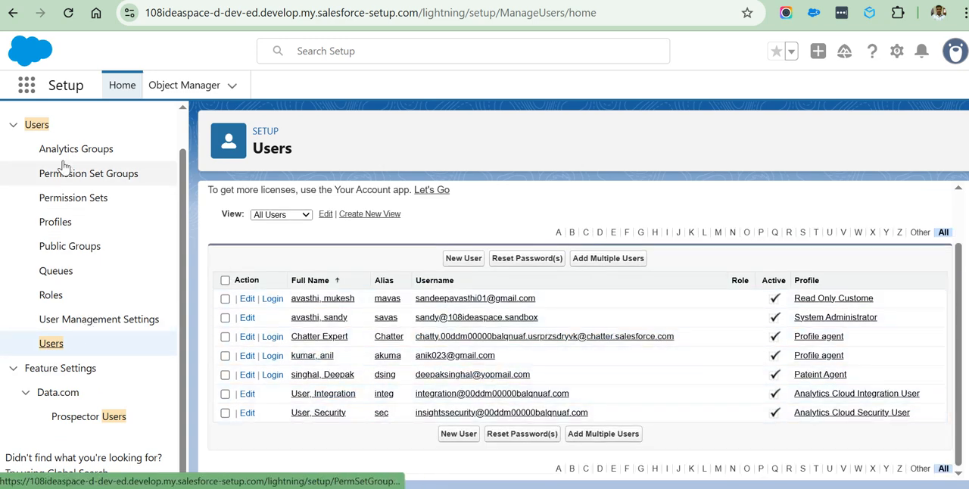
scroll(81, 204, up, 1)
drag(72, 122, 27, 123)
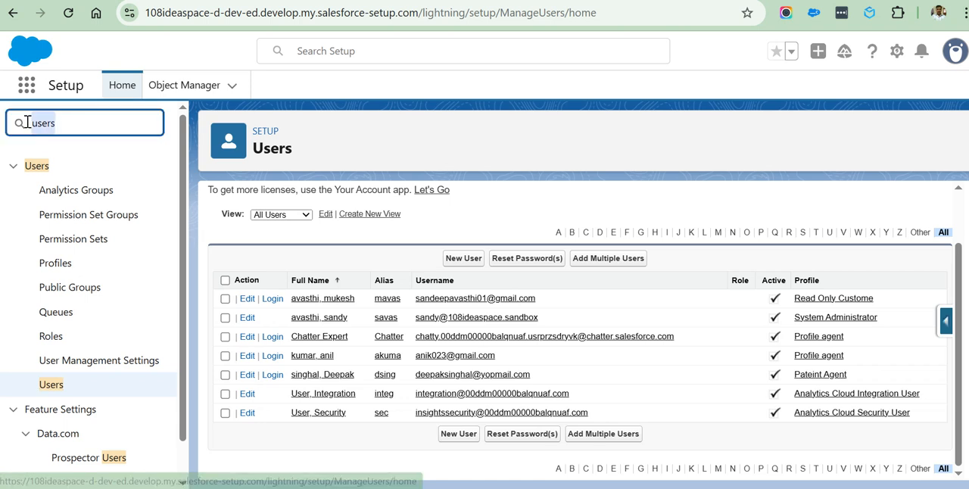
click(87, 125)
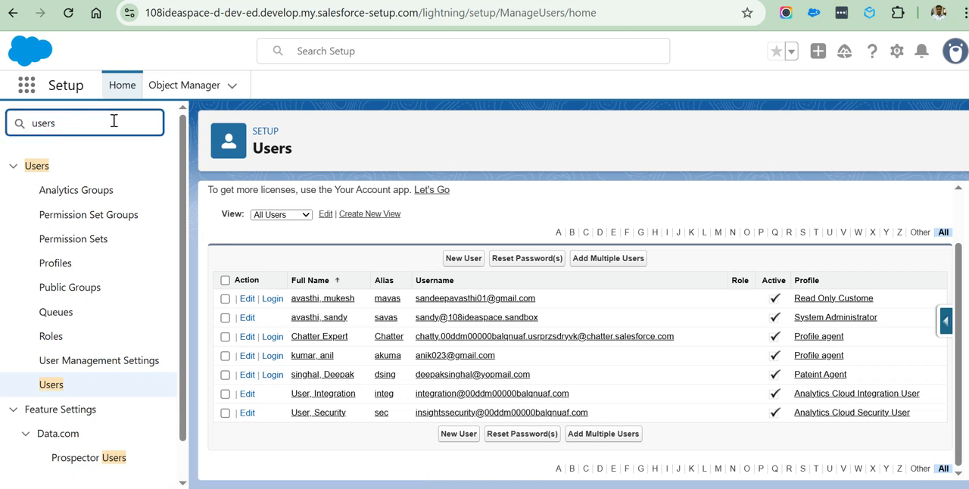
drag(113, 123, 8, 125)
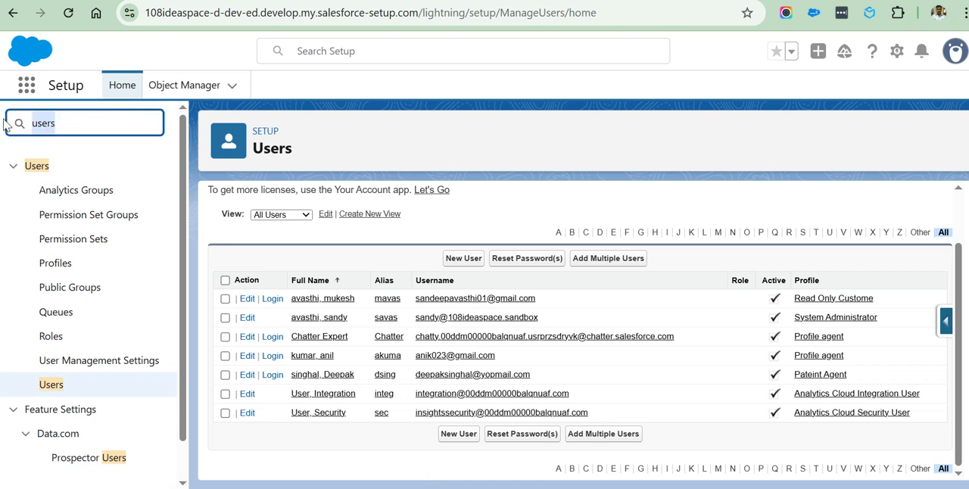
right_click(99, 123)
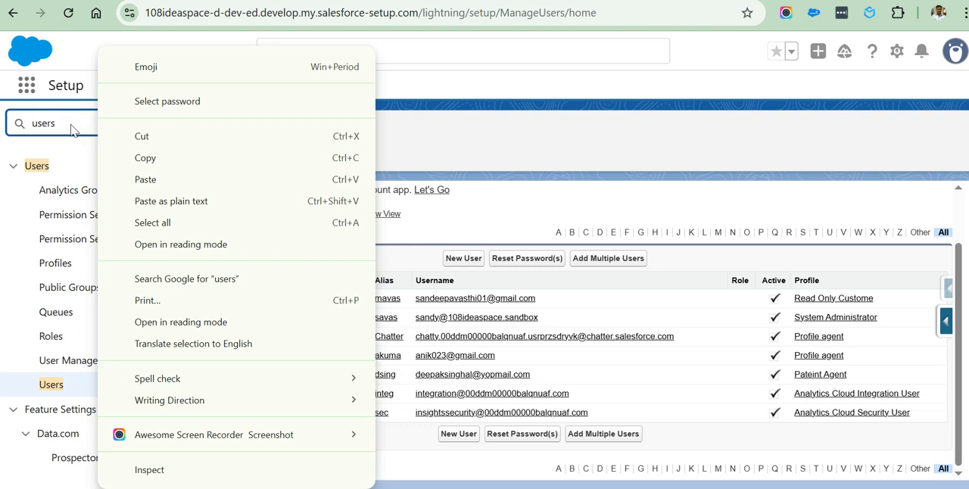
click(72, 125)
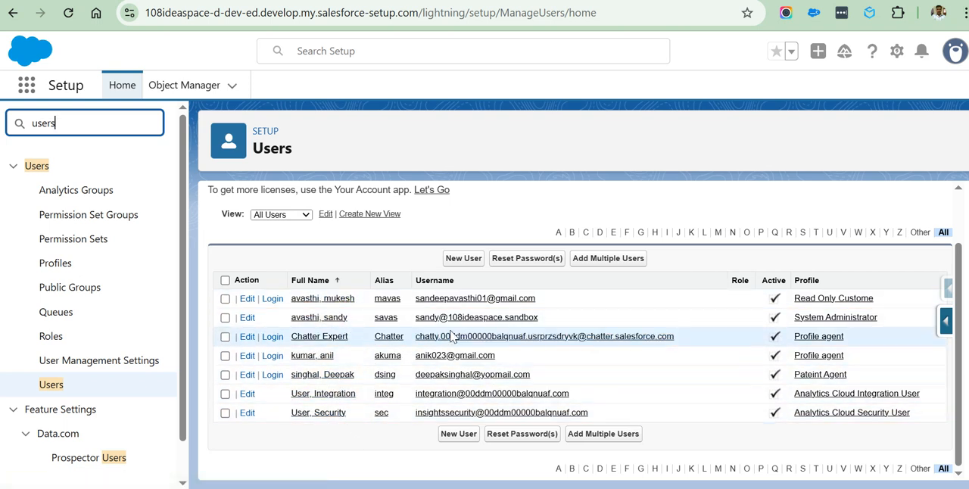
Open the System Administrator user's record for editing and look over its general information.
click(306, 321)
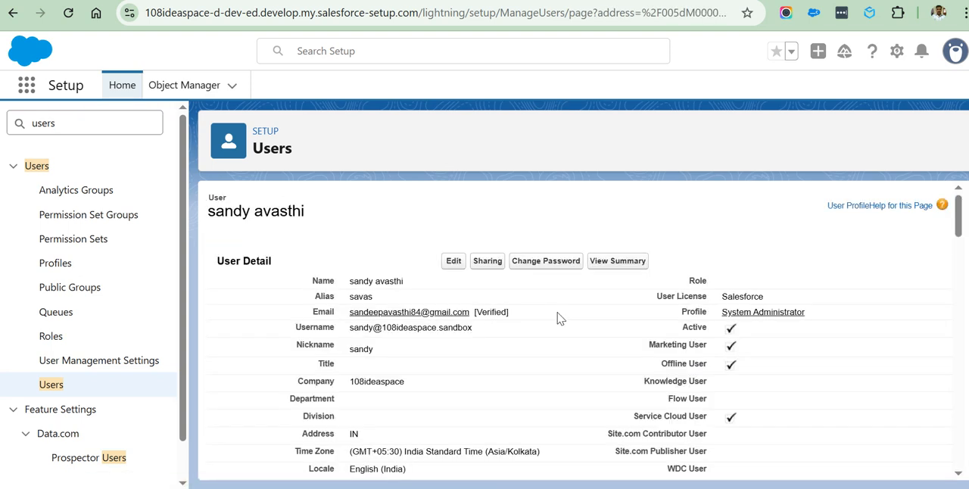
click(451, 262)
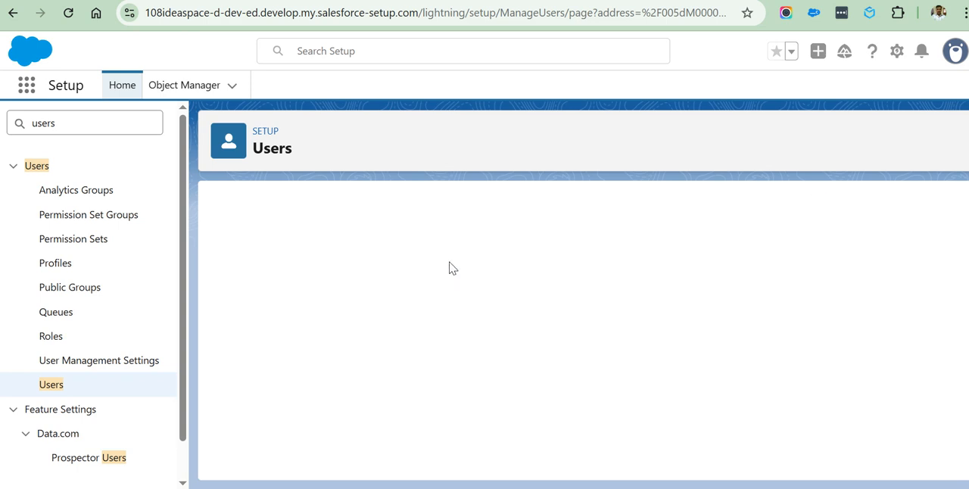
scroll(495, 344, down, 5)
scroll(488, 324, up, 5)
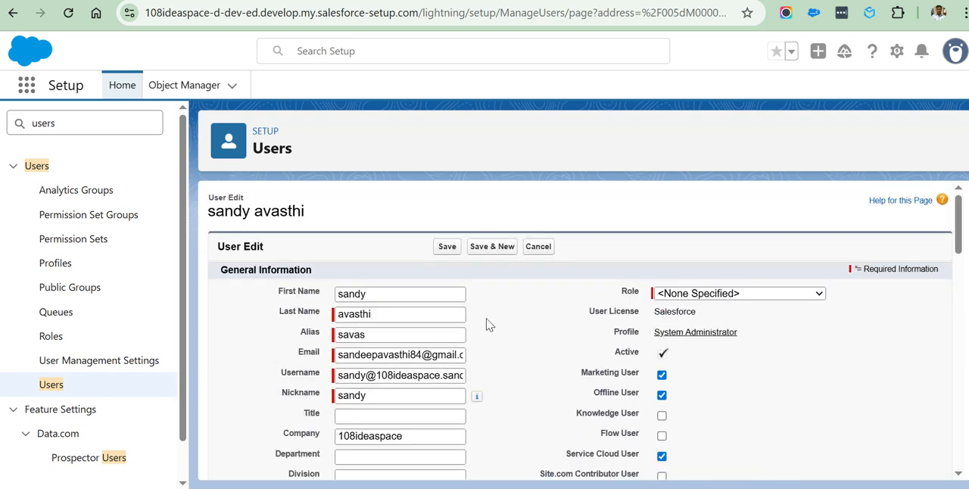
Try CEO and Marketing Team as the user's role, reset the role to <None Specified> and save the record.
click(727, 295)
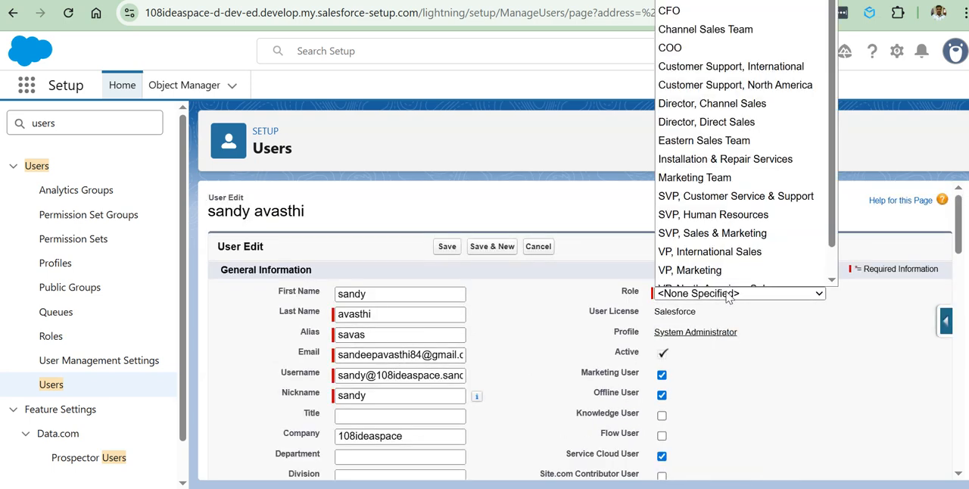
click(669, 3)
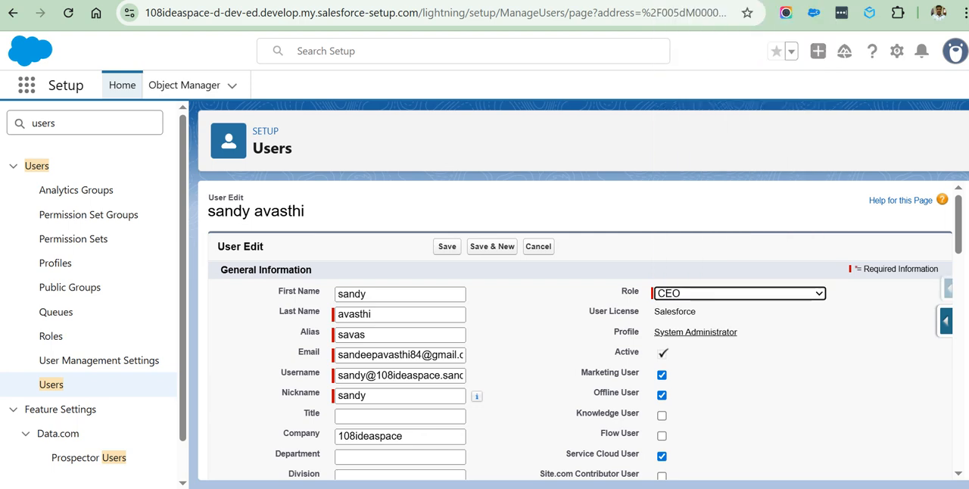
click(714, 292)
click(697, 165)
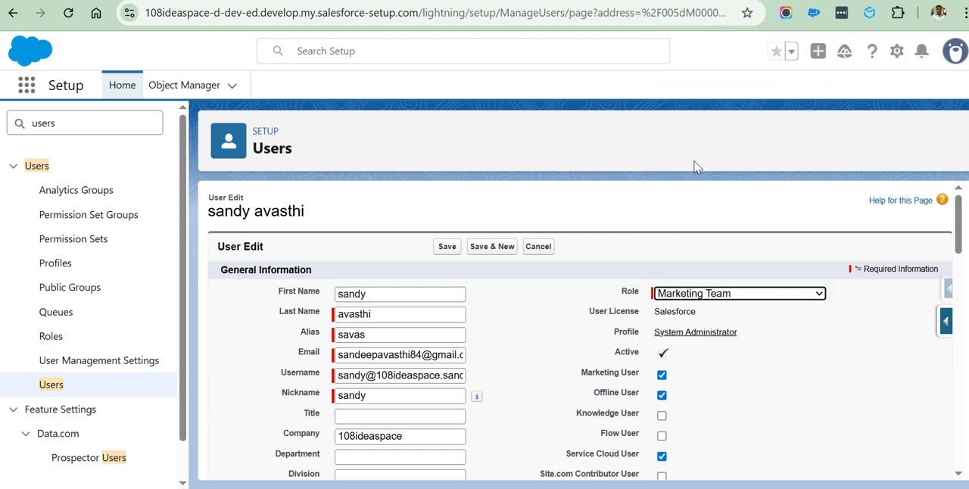
click(724, 295)
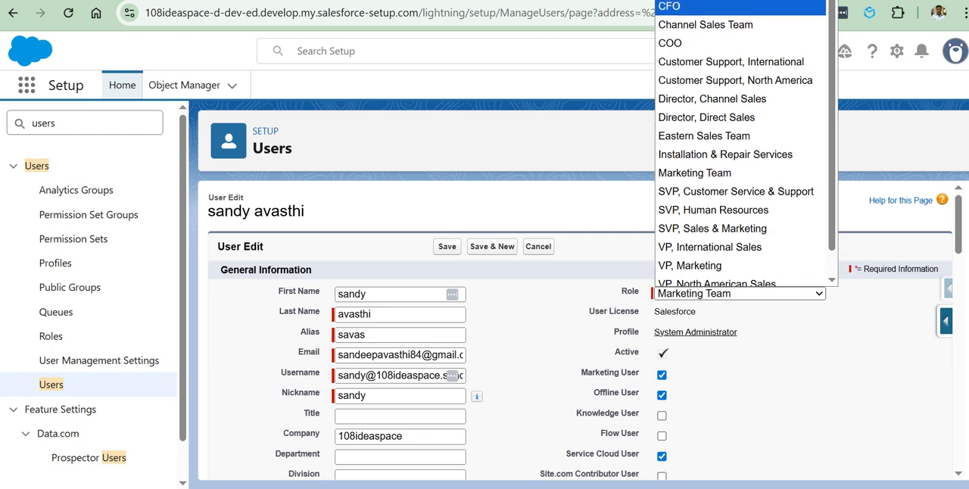
click(681, 1)
click(446, 248)
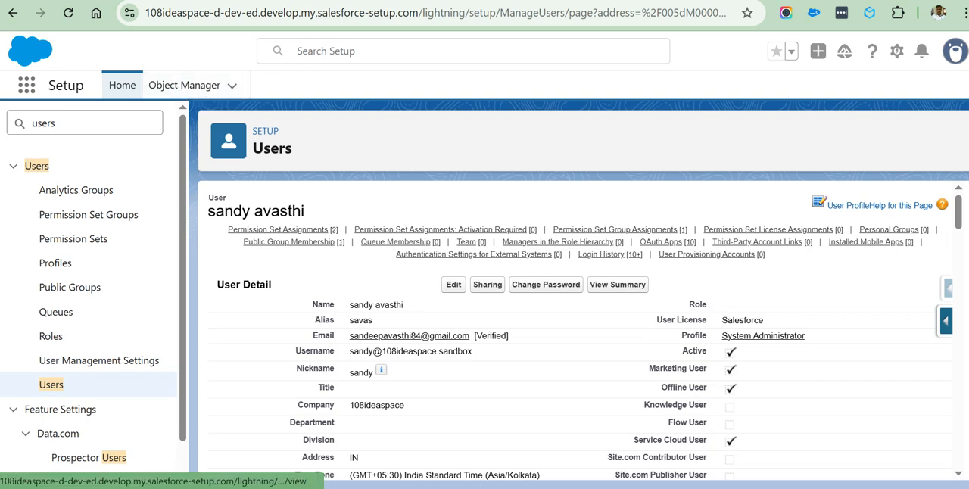
Switch to the Sales app and open its Accounts page.
click(454, 1)
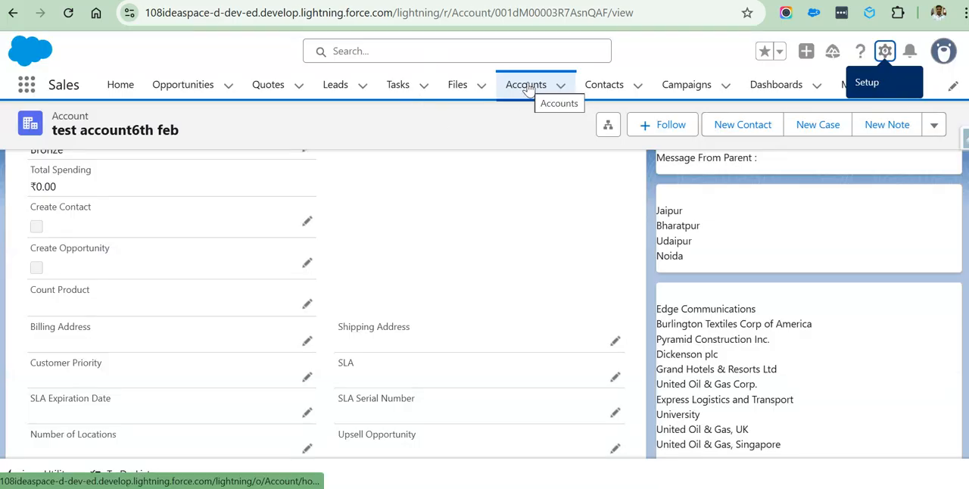
click(525, 87)
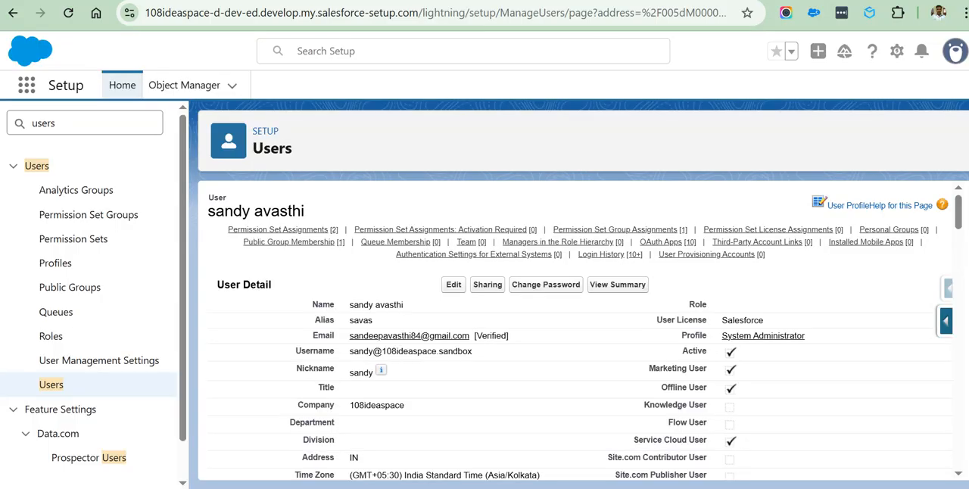
Start a new custom object from Object Manager and highlight the New Custom Object heading.
click(152, 87)
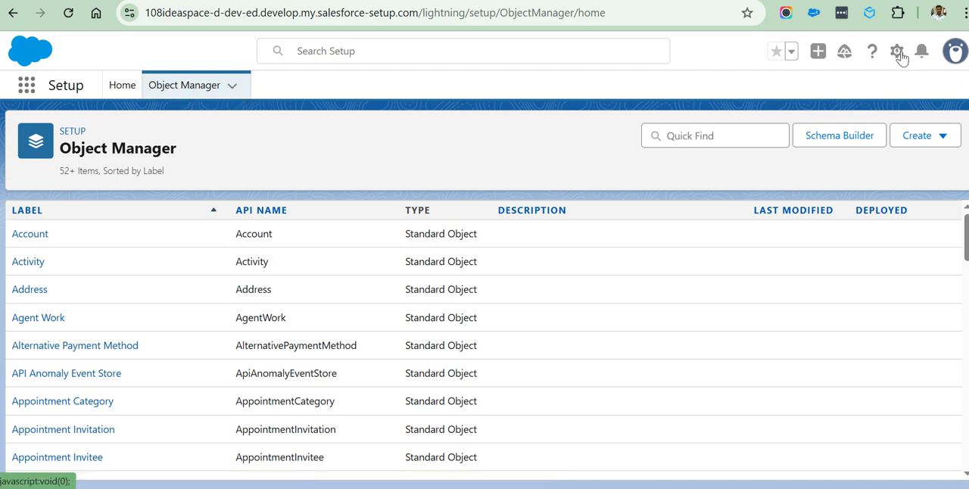
click(914, 138)
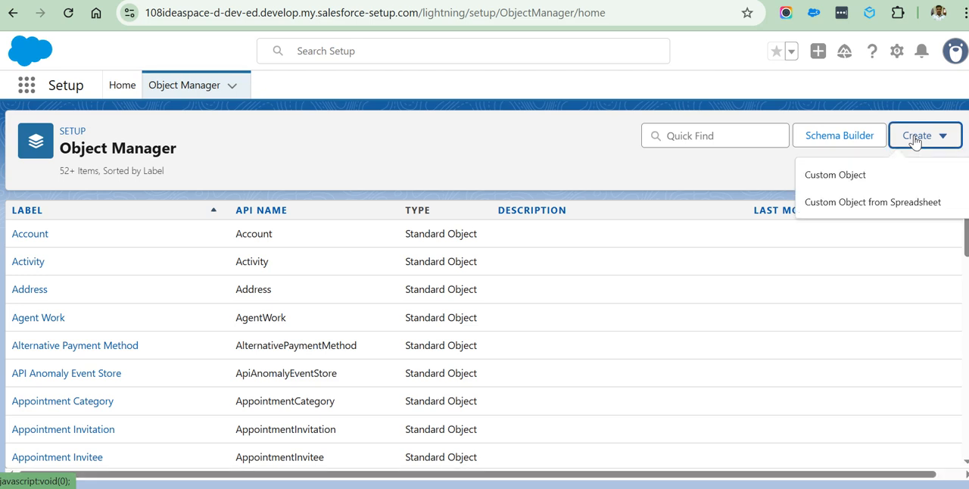
click(819, 179)
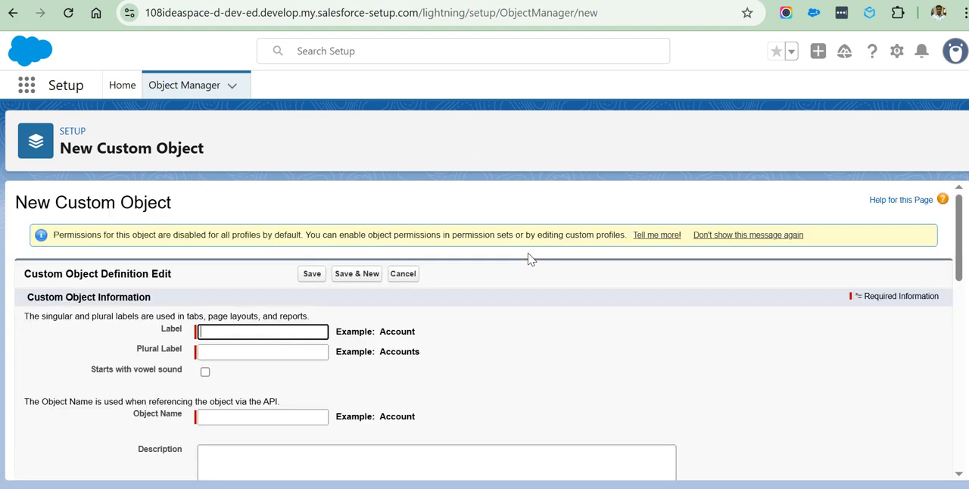
drag(17, 202, 177, 205)
Set the new custom object's label to Property and let the object name fill in.
click(218, 333)
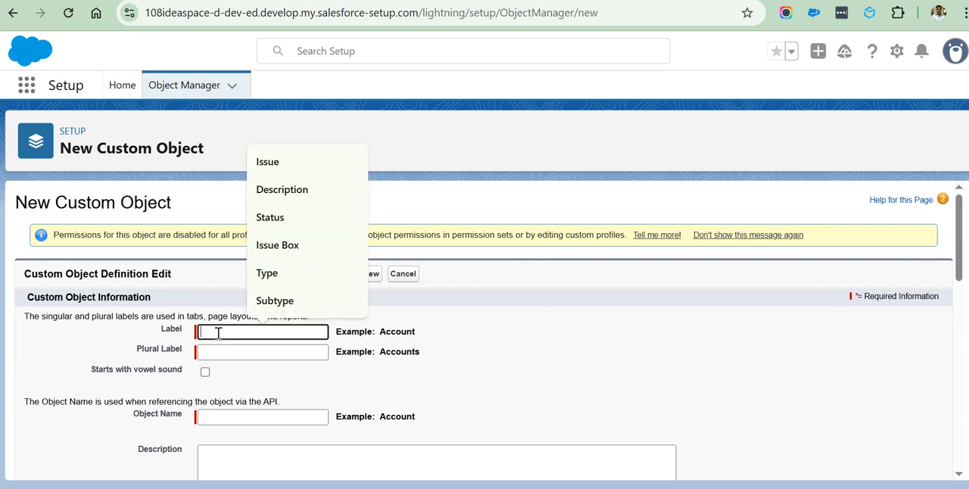
text(Prop)
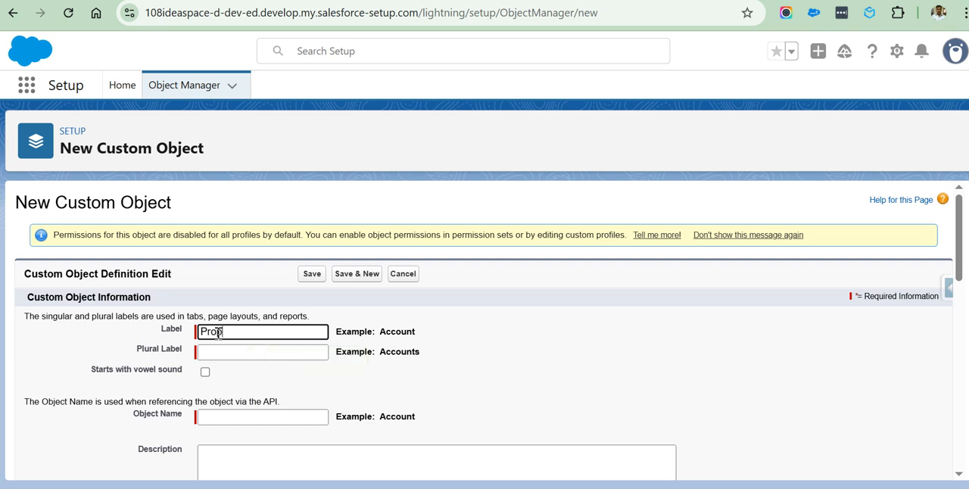
text(erty)
click(495, 391)
right_click(495, 392)
click(441, 367)
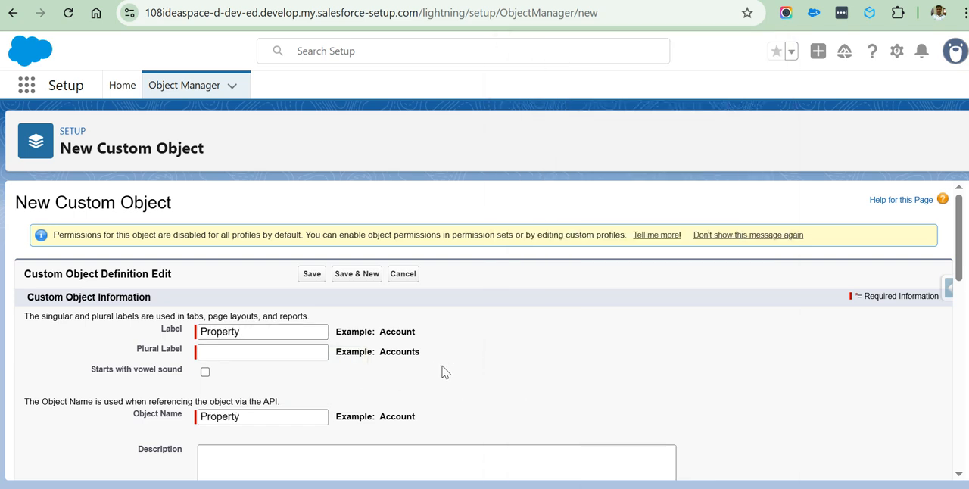
Set the custom object's plural label to Properties.
scroll(501, 360, down, 4)
scroll(499, 353, up, 4)
click(218, 349)
right_click(220, 353)
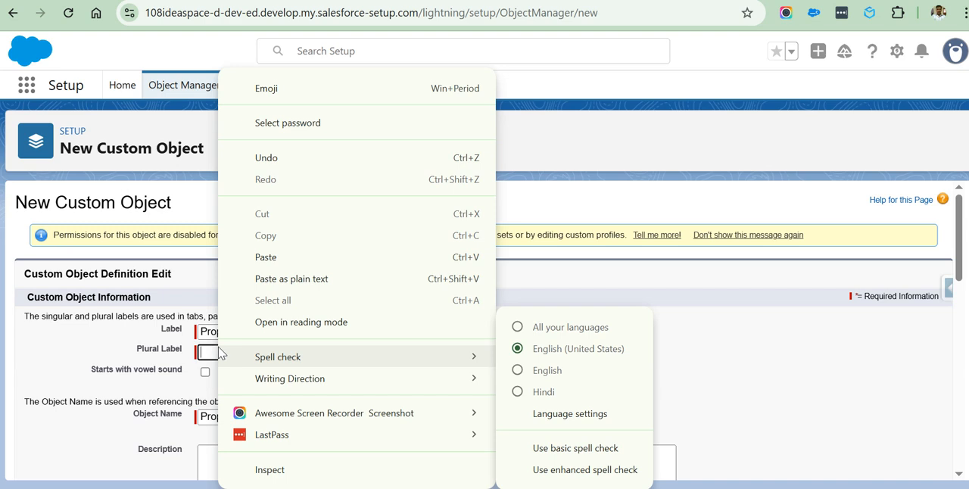
click(737, 372)
click(236, 353)
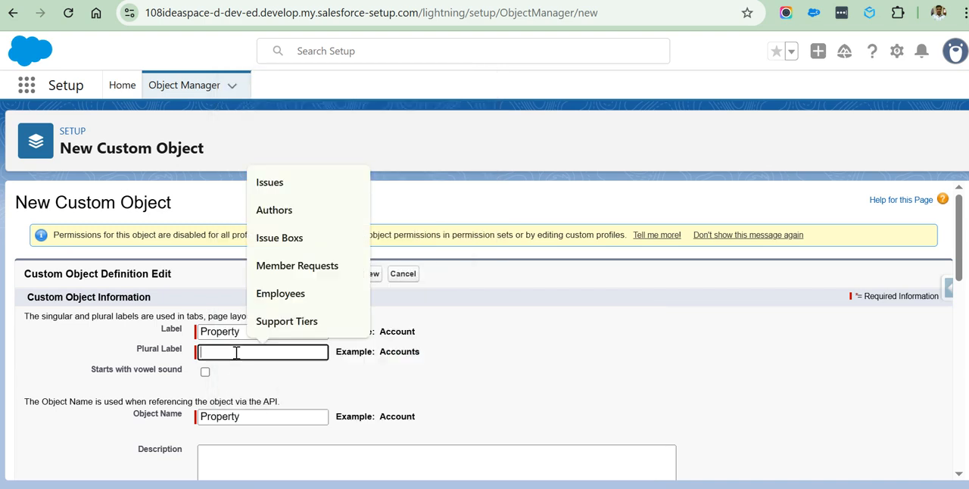
text(Prop)
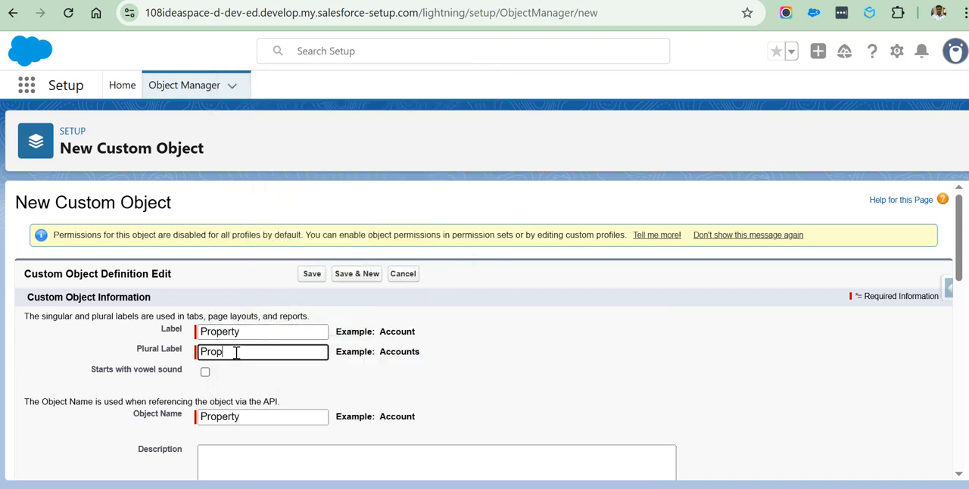
text(erties)
click(486, 378)
Examine the record name label and format section, highlighting its heading and explanatory text.
scroll(429, 381, down, 5)
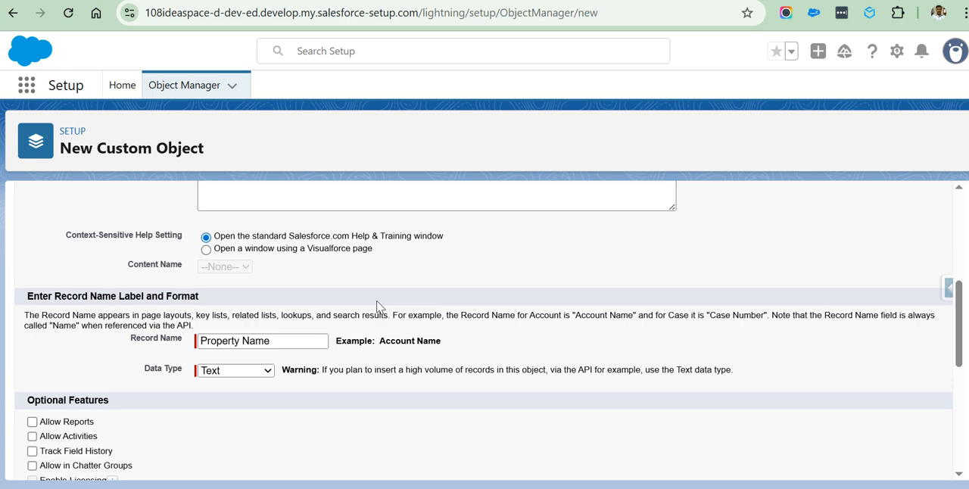
scroll(310, 303, down, 10)
scroll(306, 295, up, 10)
click(288, 341)
click(289, 341)
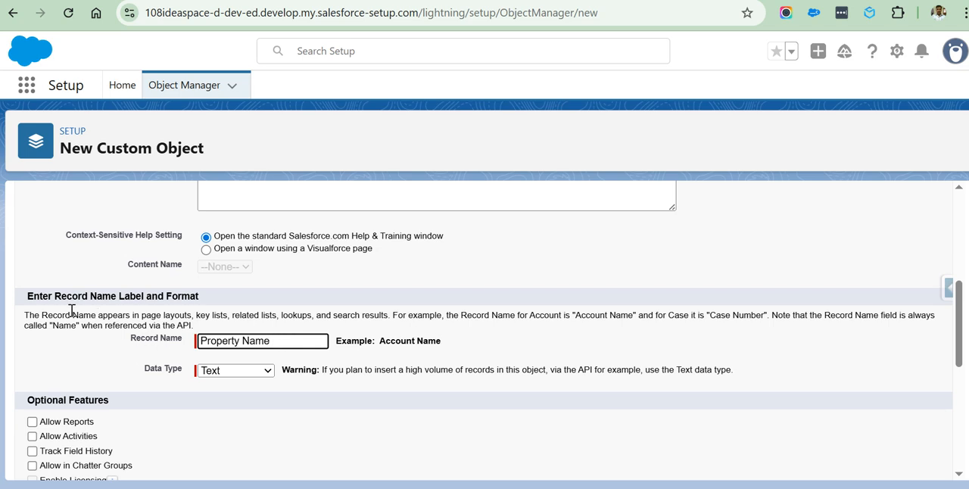
drag(31, 297, 197, 297)
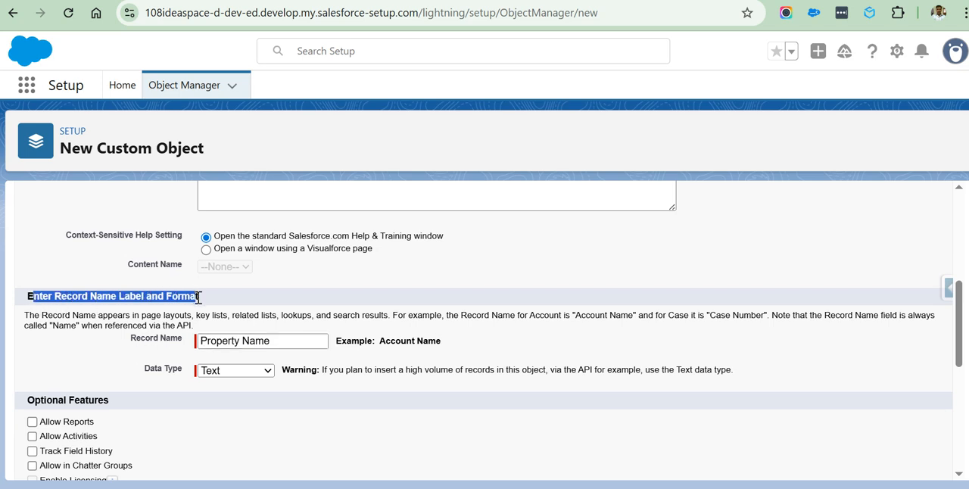
drag(96, 316, 768, 321)
Change the custom object's record name to Property Number.
click(274, 340)
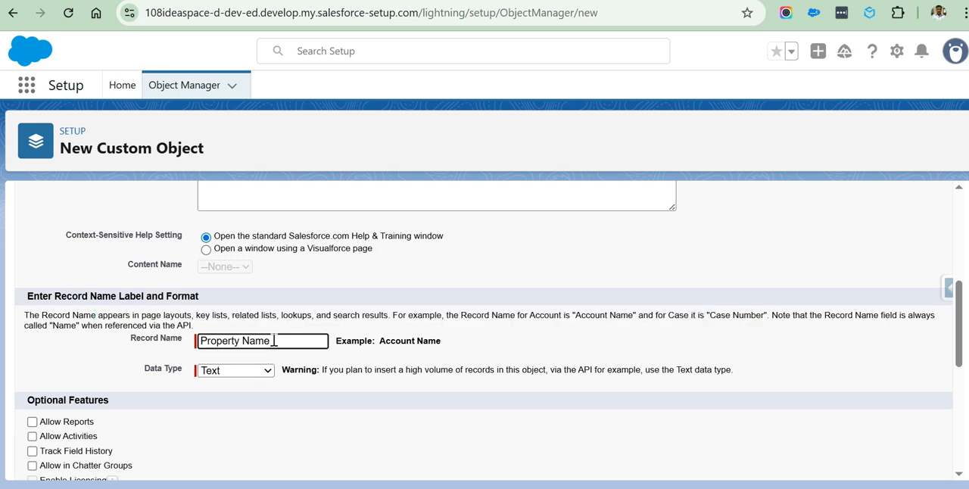
key(BackSpace)
key(BackSpace)
key(BackSpace)
text(umber)
click(386, 355)
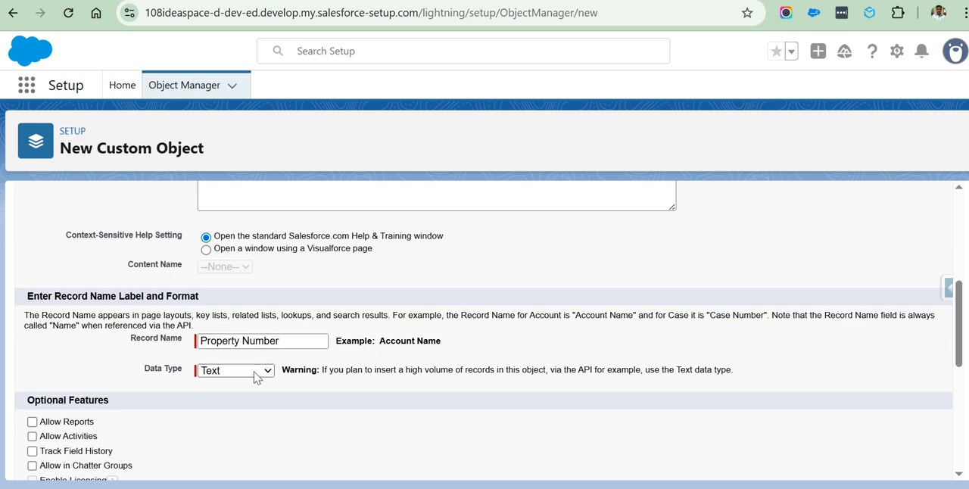
Set the record name's data type to Auto Number and highlight the example display format.
click(253, 373)
click(240, 406)
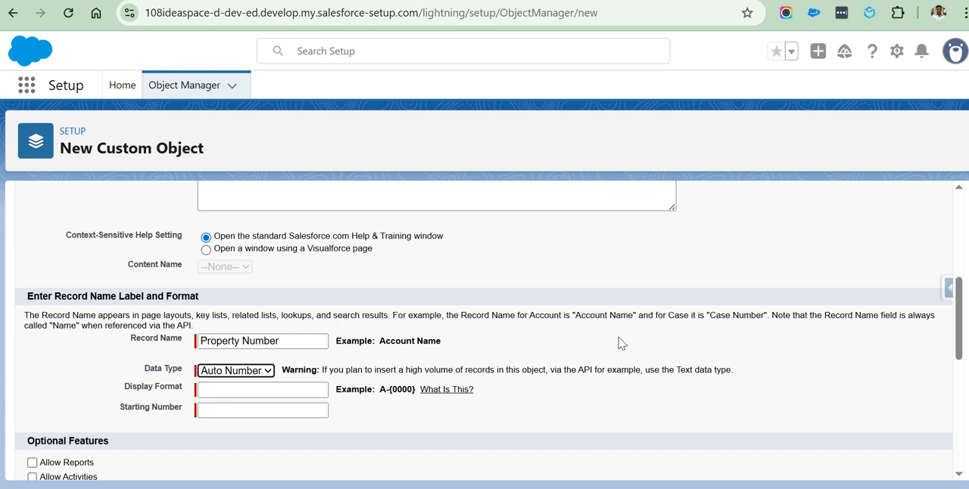
click(226, 392)
drag(381, 391, 416, 401)
click(362, 426)
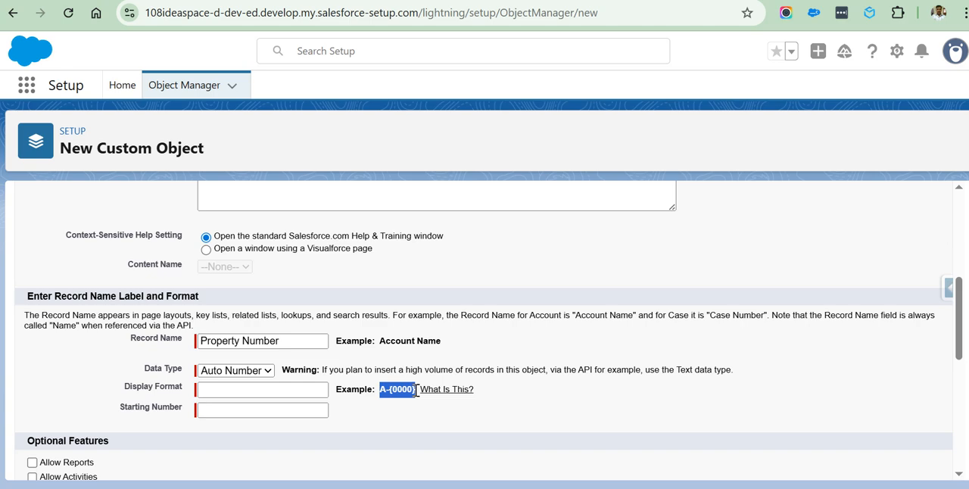
click(374, 417)
Set the auto number's display format to P-{0000} and its starting number to 01.
click(218, 392)
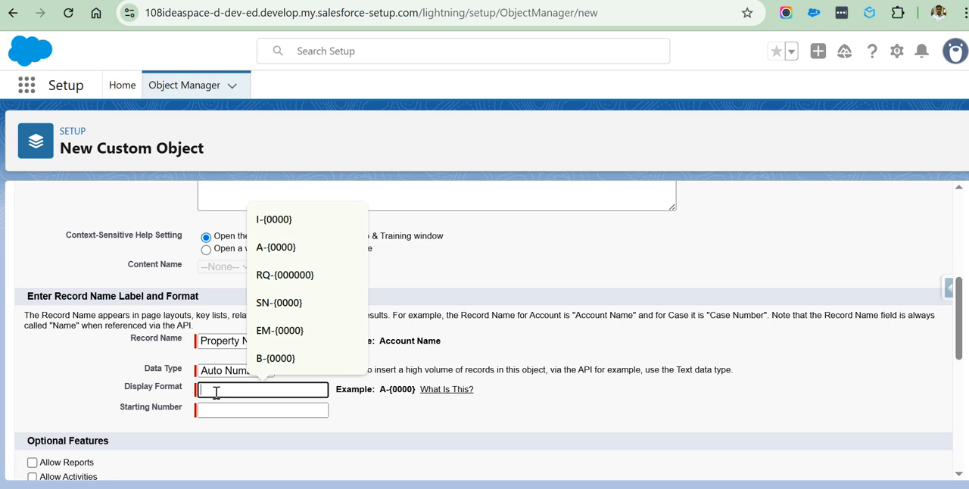
text(P-{)
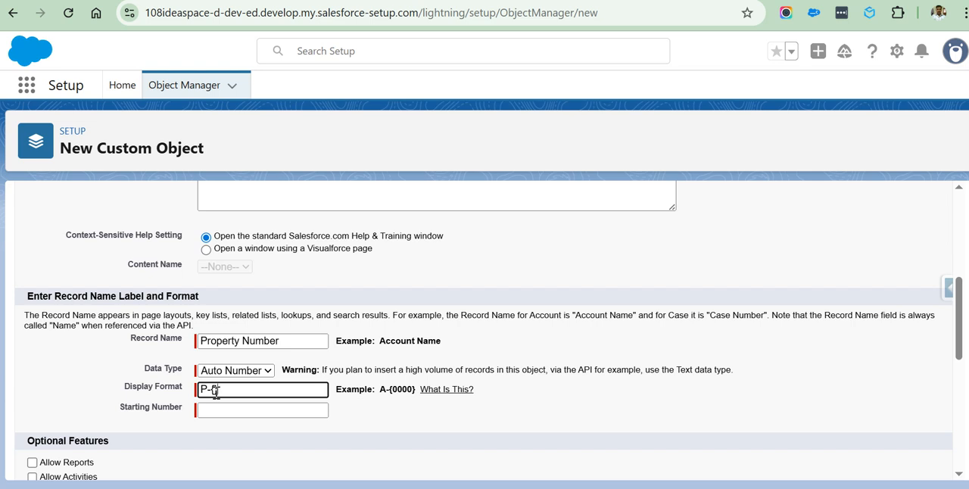
text(})
text(0000)
click(218, 410)
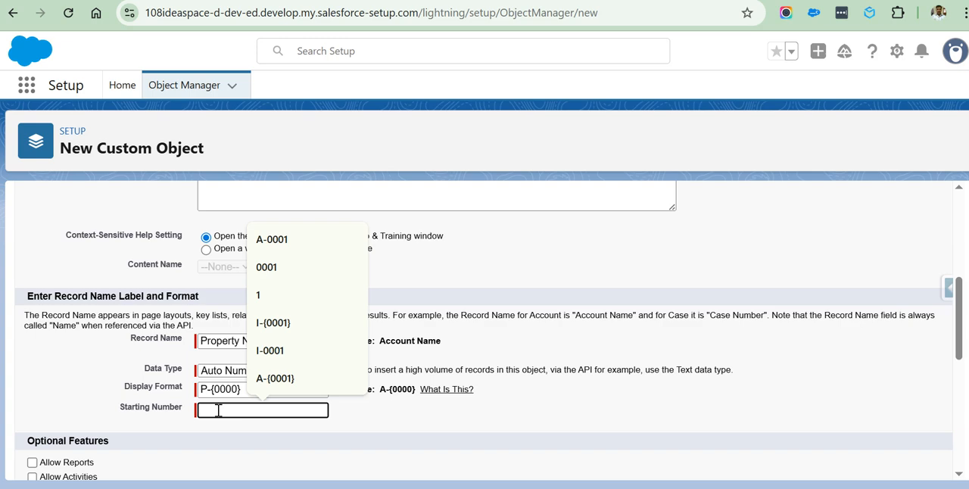
text(01)
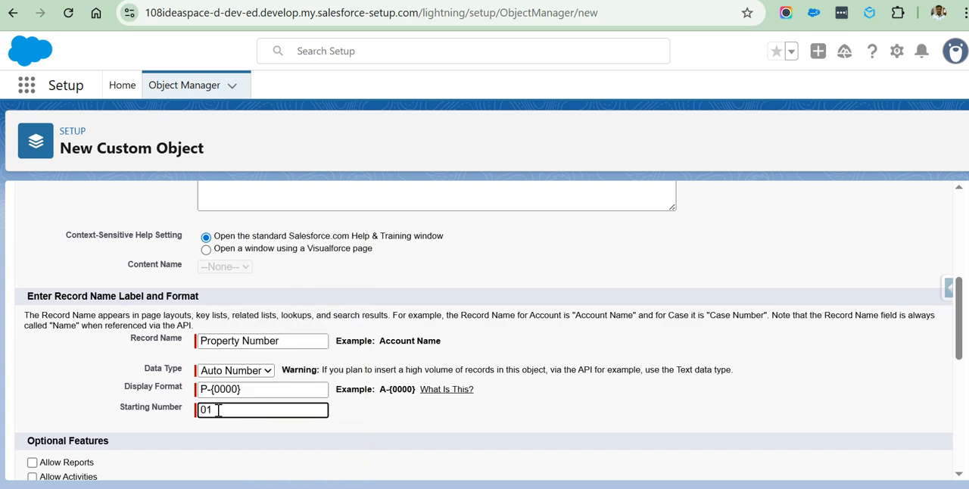
Enable Allow Reports, Allow Activities, Track Field History and Allow Search for the custom object.
scroll(541, 374, down, 3)
scroll(540, 374, up, 3)
scroll(484, 411, down, 4)
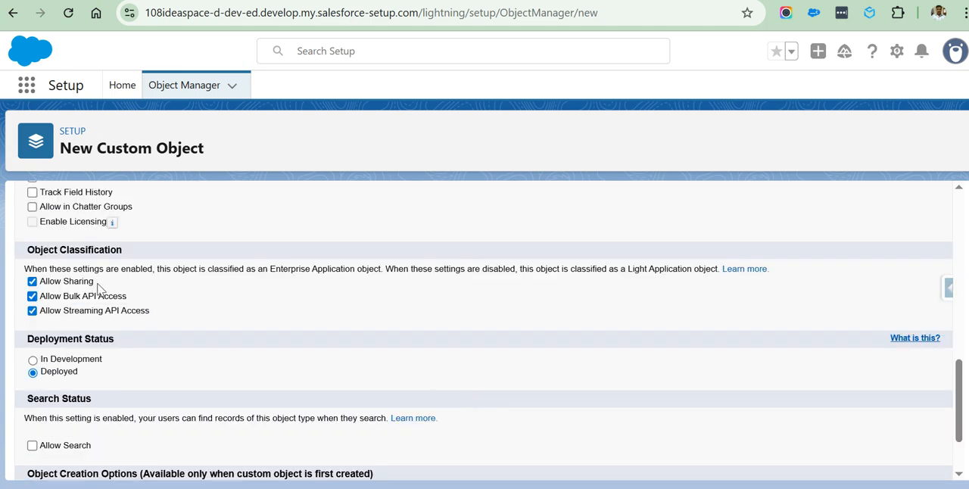
scroll(114, 294, up, 5)
scroll(117, 368, down, 5)
scroll(162, 316, up, 5)
scroll(134, 372, down, 5)
scroll(411, 329, up, 3)
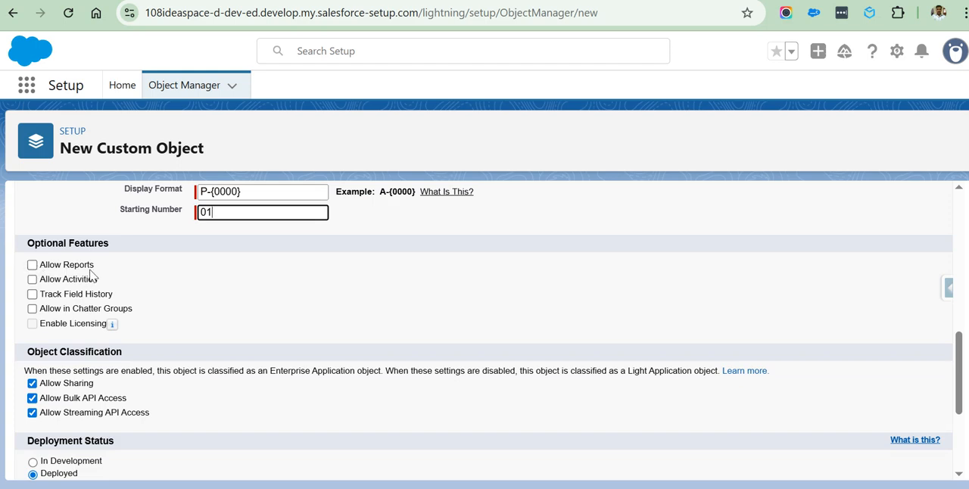
click(32, 264)
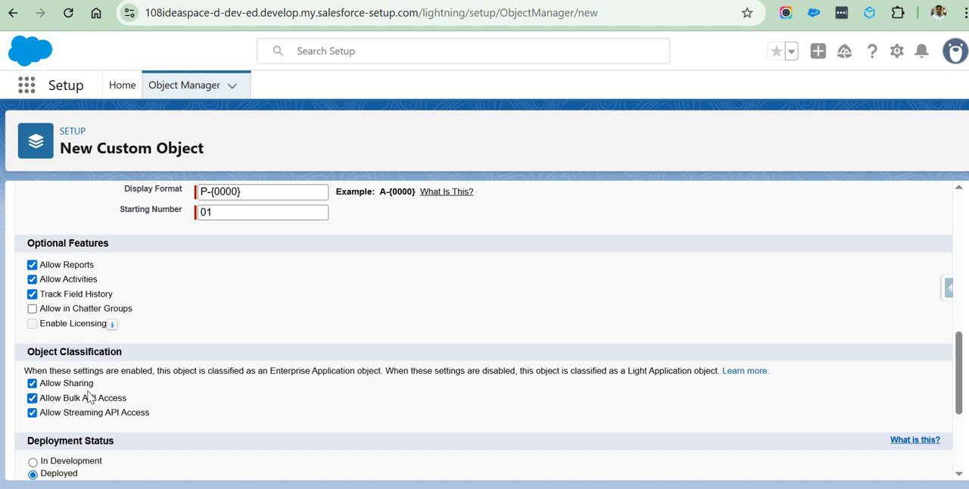
drag(961, 368, 962, 403)
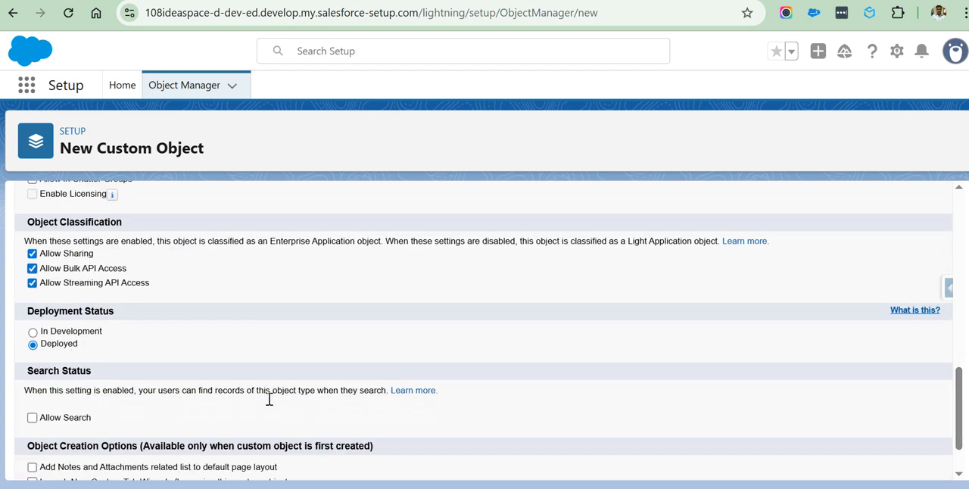
drag(964, 393, 965, 413)
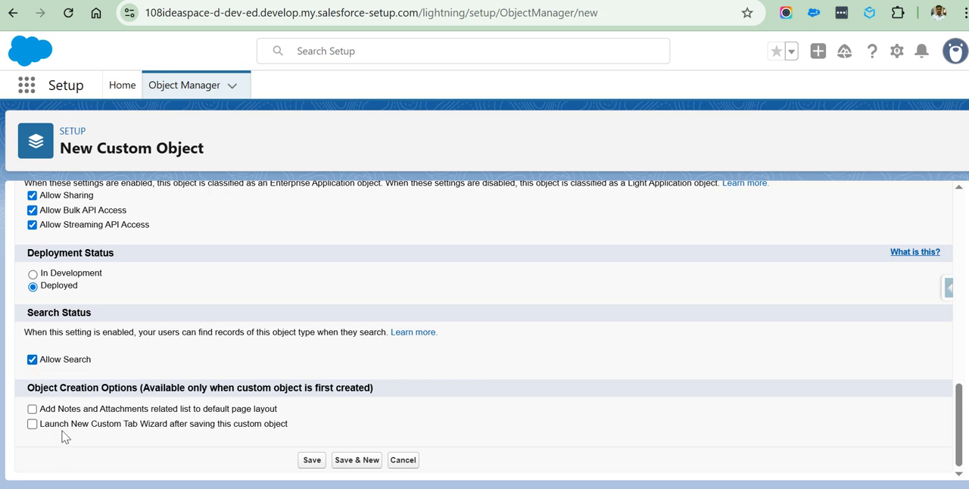
Enable launching the New Custom Tab Wizard after saving, and save the custom object.
drag(41, 428, 289, 428)
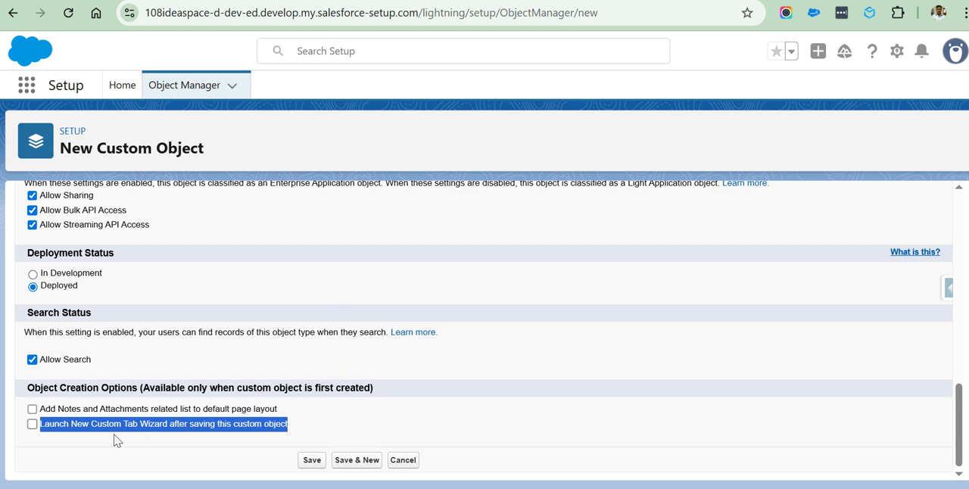
click(76, 446)
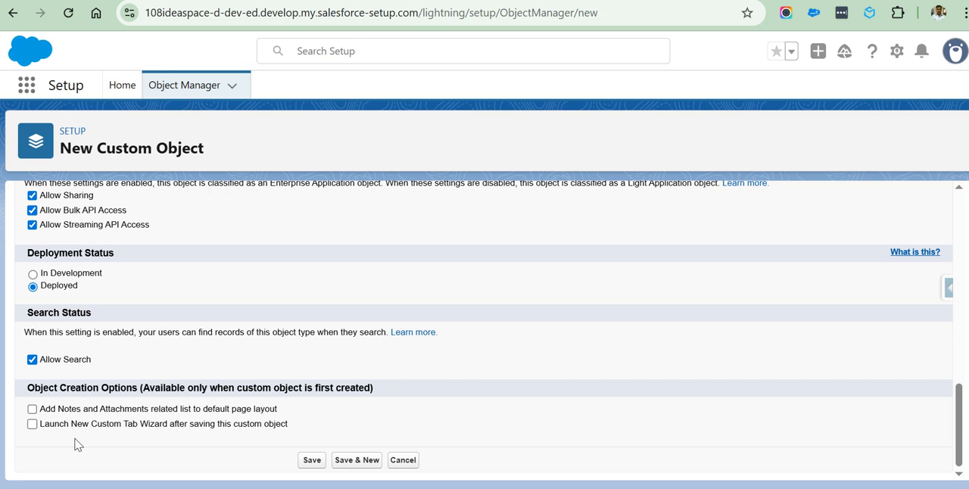
click(33, 424)
click(310, 461)
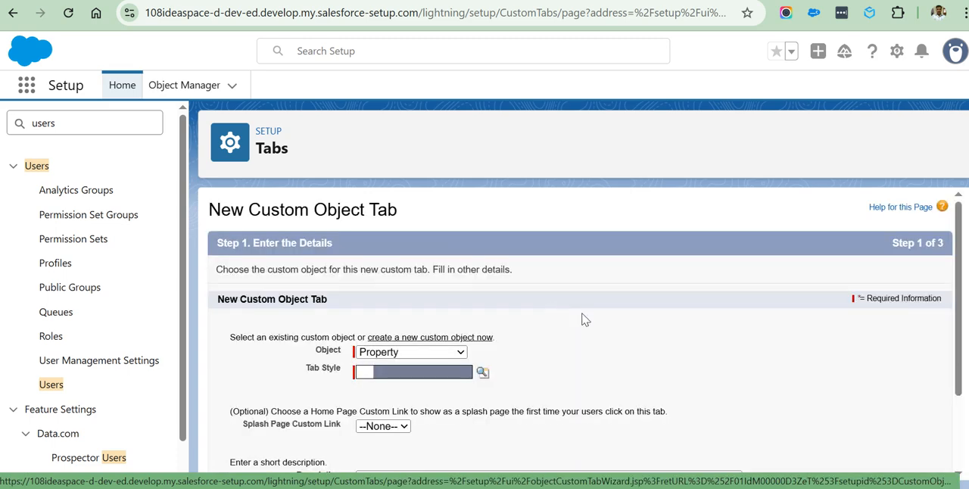
Choose the Car tab style for the Property tab, leave the description empty and continue to the profile settings.
scroll(575, 322, down, 2)
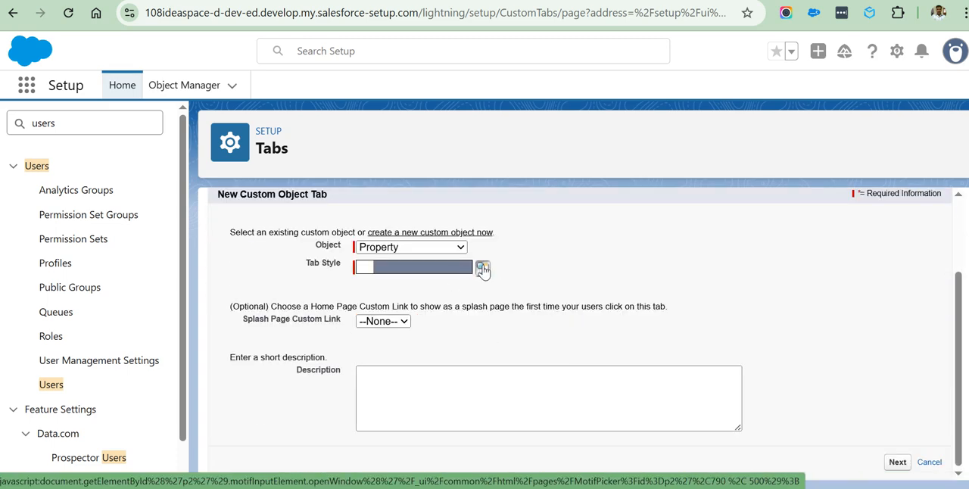
click(483, 267)
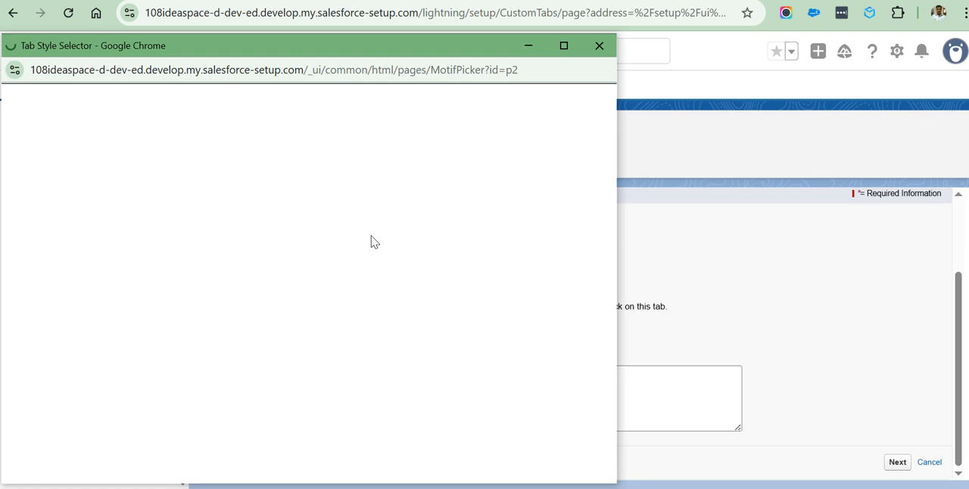
click(192, 223)
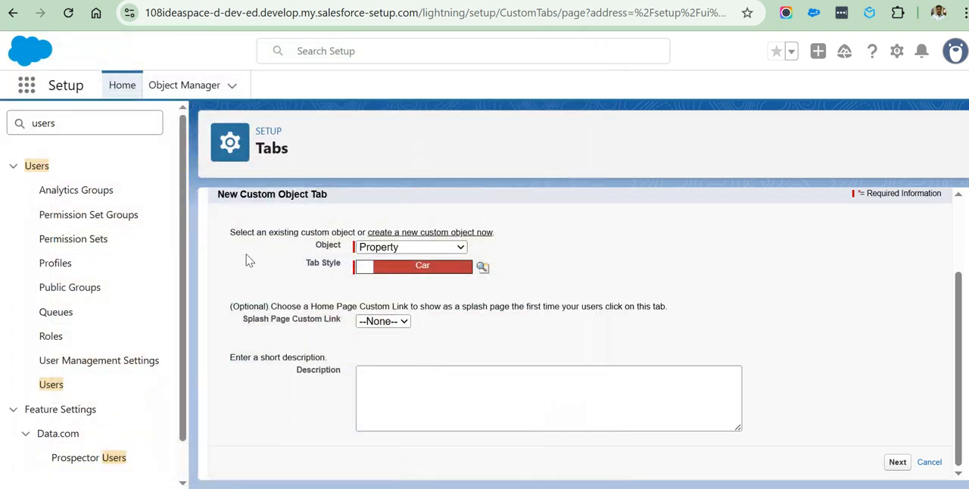
click(389, 382)
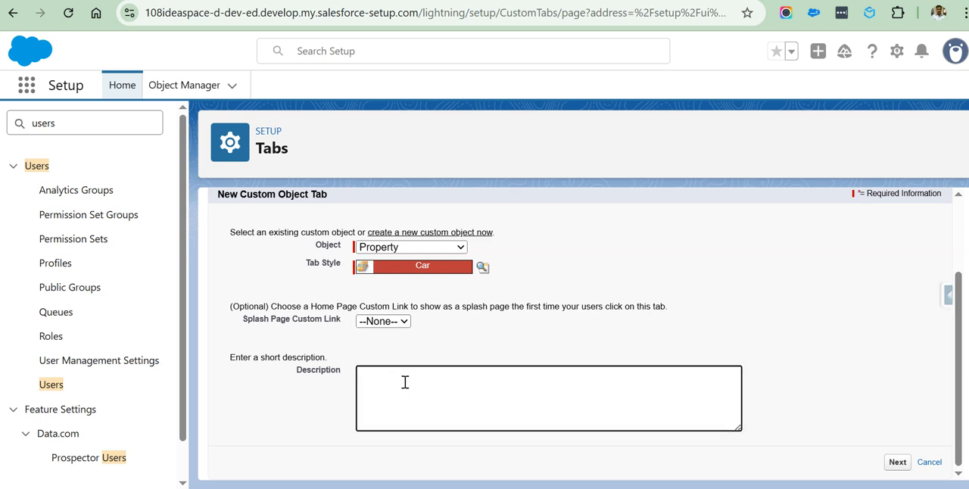
click(897, 462)
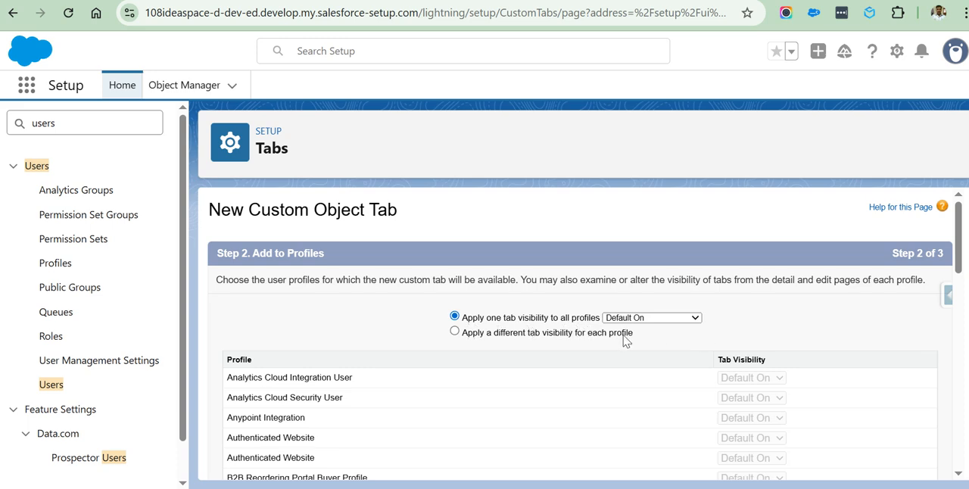
Keep the tab Default On for all profiles and included in all custom apps, and save the tab.
scroll(817, 325, down, 10)
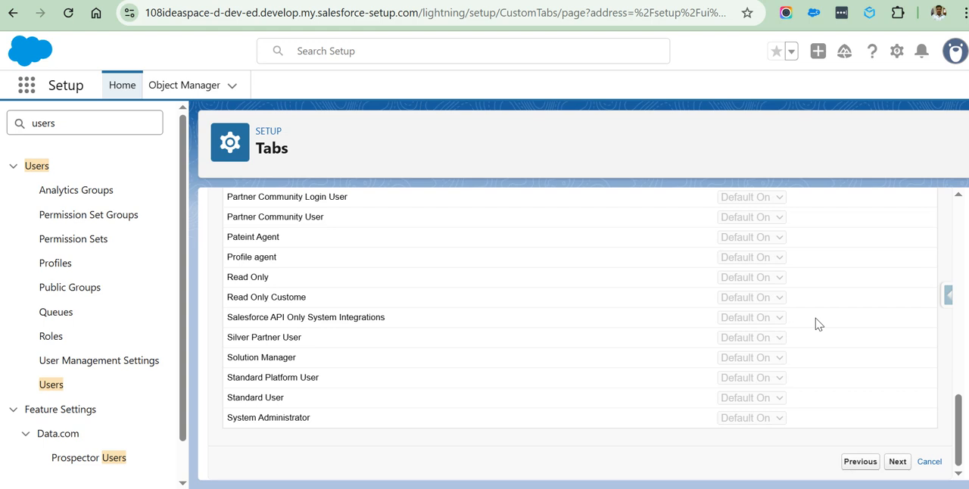
click(891, 467)
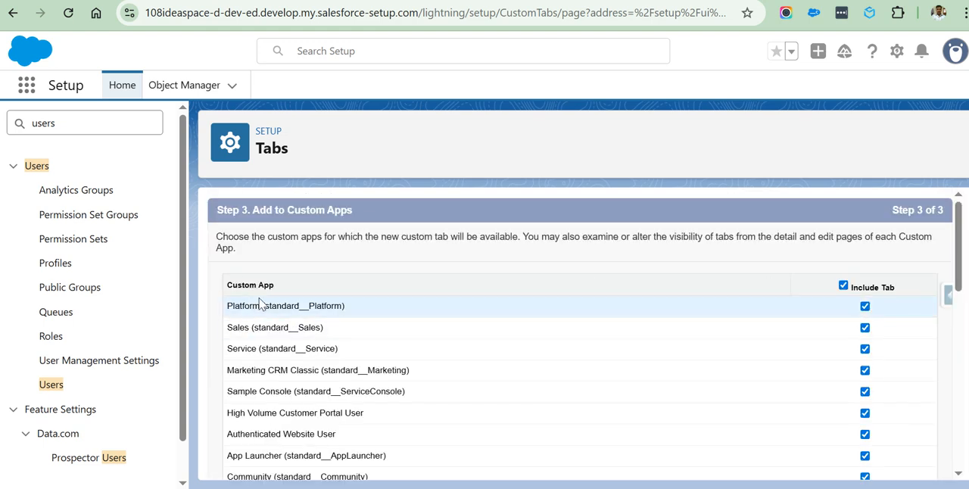
scroll(383, 337, down, 4)
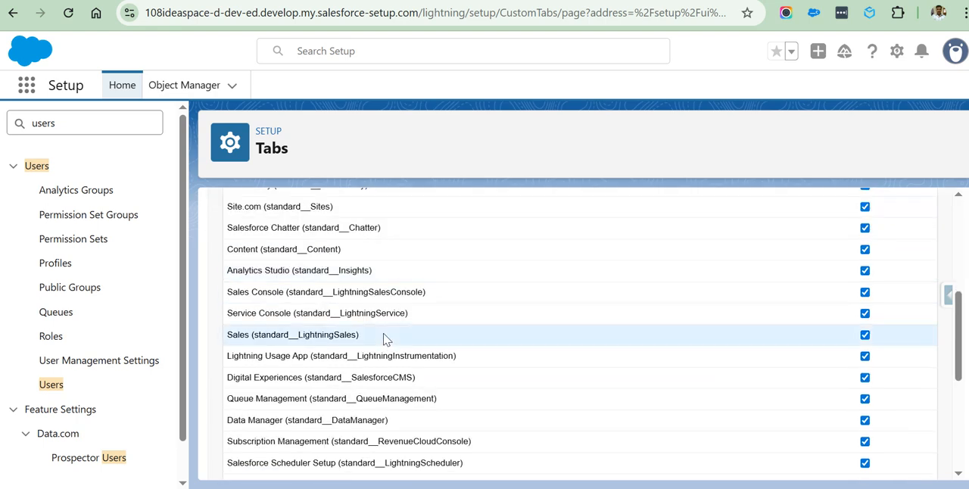
scroll(454, 352, up, 4)
scroll(443, 345, down, 8)
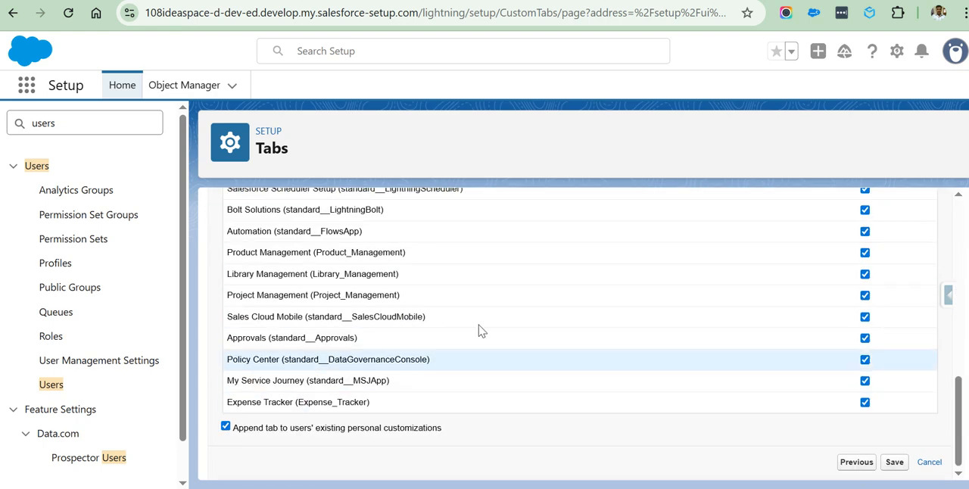
click(894, 463)
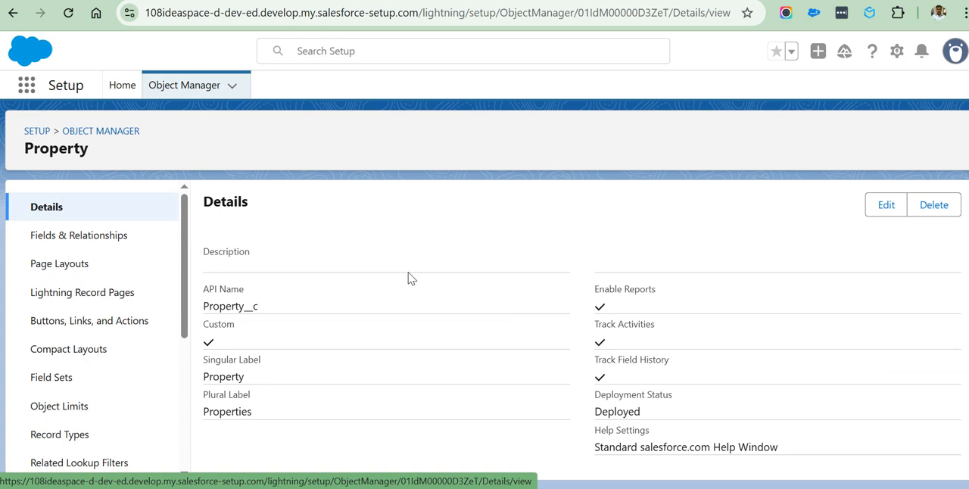
Examine the Property object's Fields & Relationships, highlighting the Created By, Last Modified By, Owner and Property Number fields.
click(75, 240)
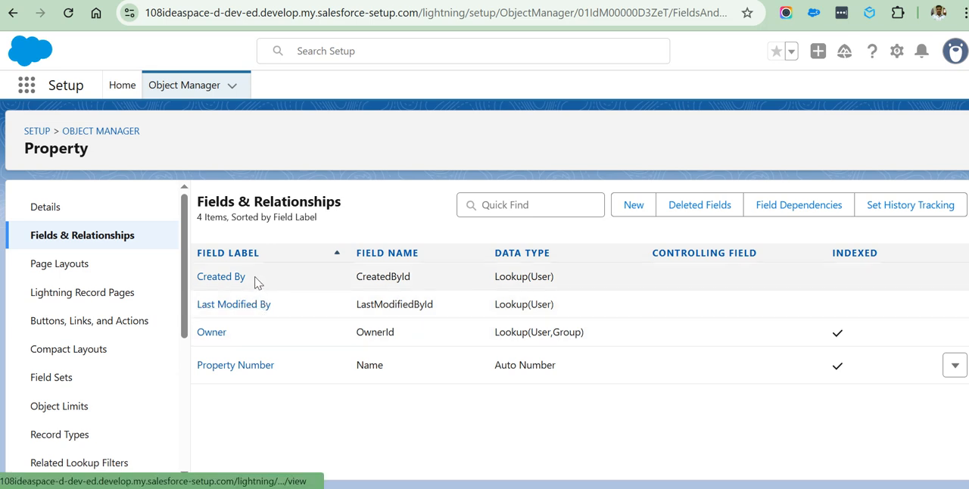
drag(254, 281, 199, 278)
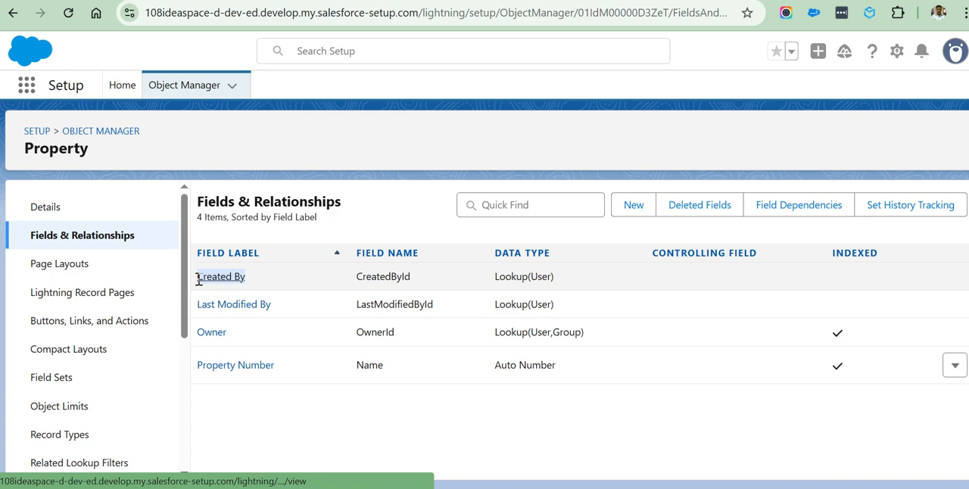
click(277, 288)
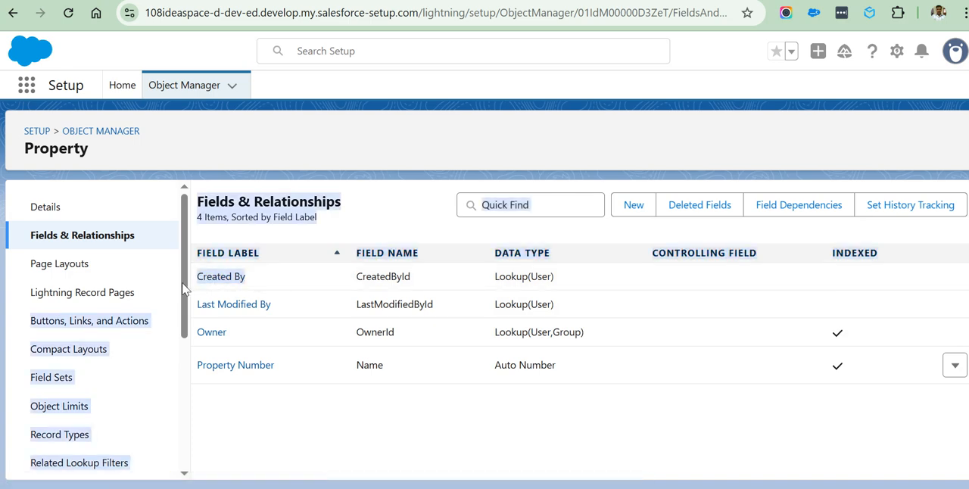
drag(223, 304, 199, 305)
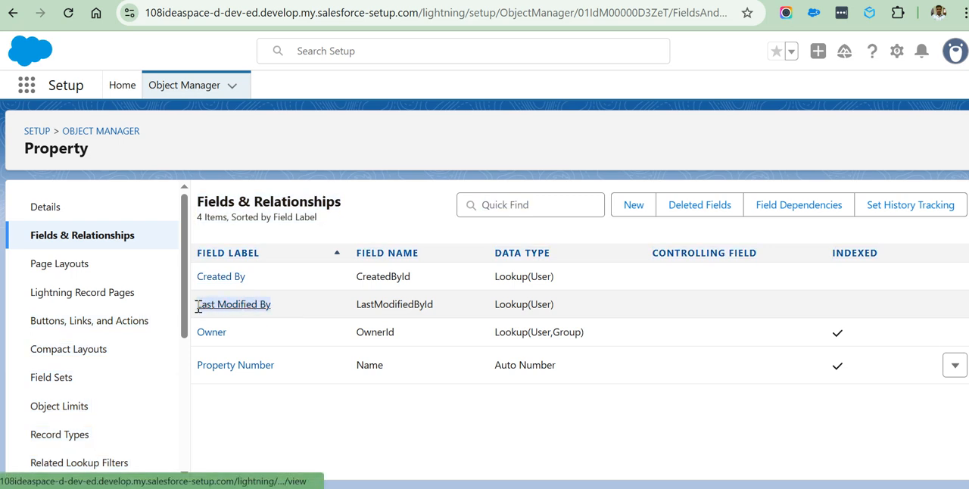
drag(244, 338, 184, 337)
drag(300, 372, 199, 369)
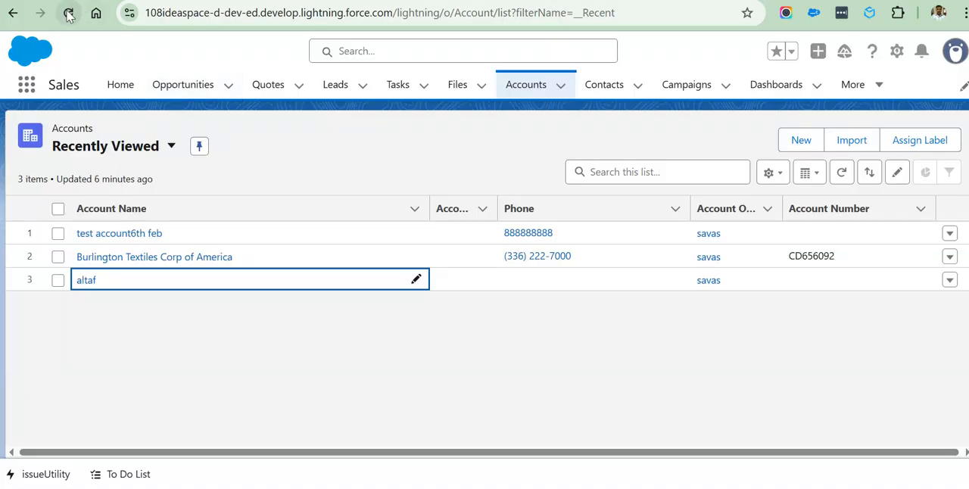
Reload the Sales app and look for Properties among its additional navigation items.
click(68, 15)
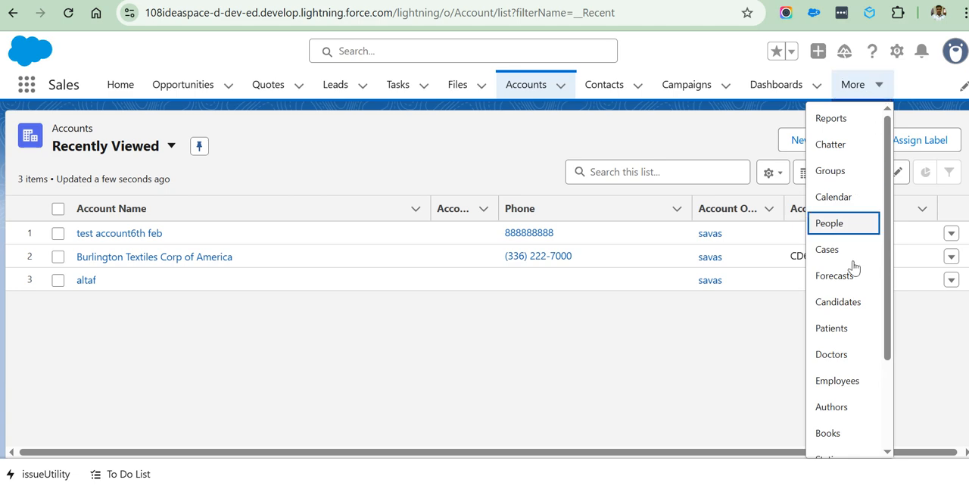
scroll(833, 264, down, 2)
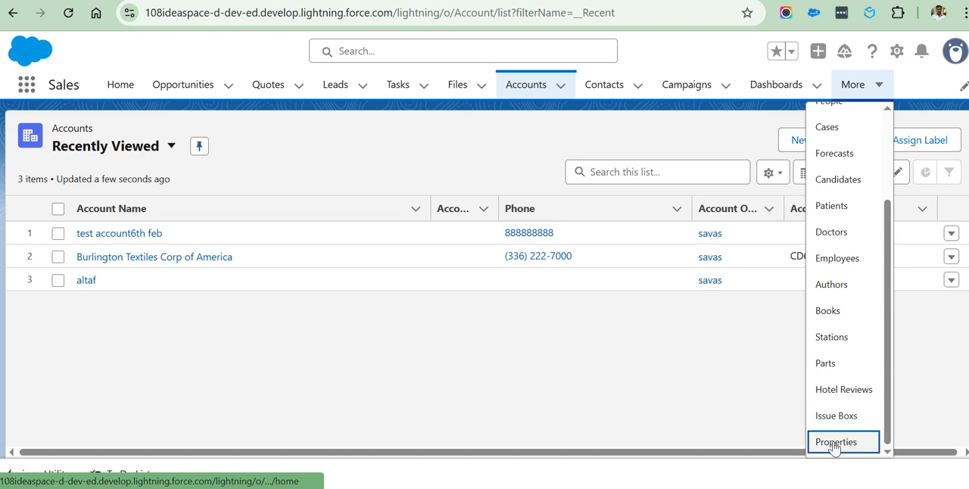
scroll(838, 190, up, 2)
click(919, 86)
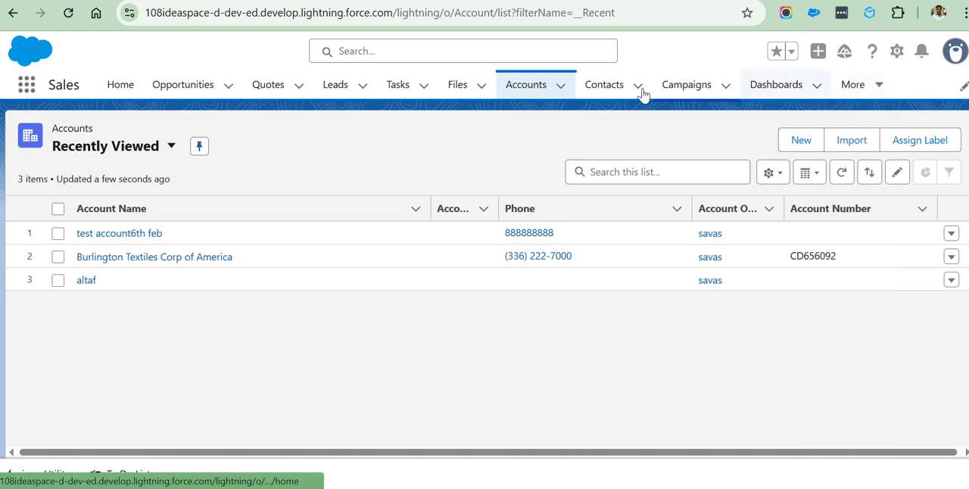
Open the Properties list in the Sales app, examine the fields on a new Property form and cancel it.
click(878, 87)
scroll(840, 313, down, 2)
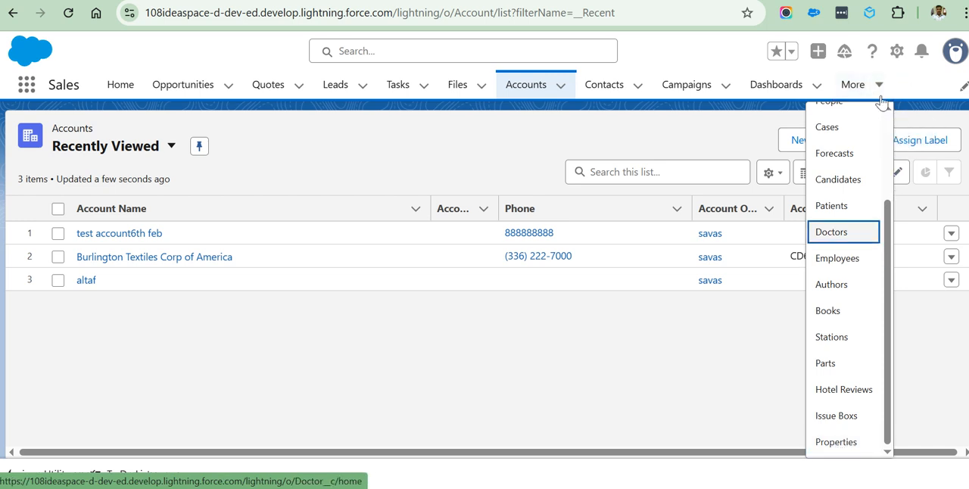
click(835, 443)
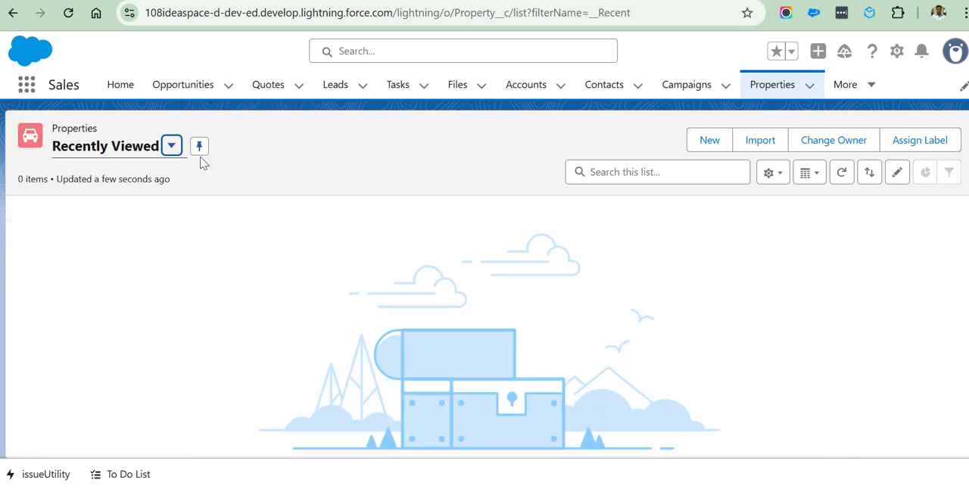
click(704, 143)
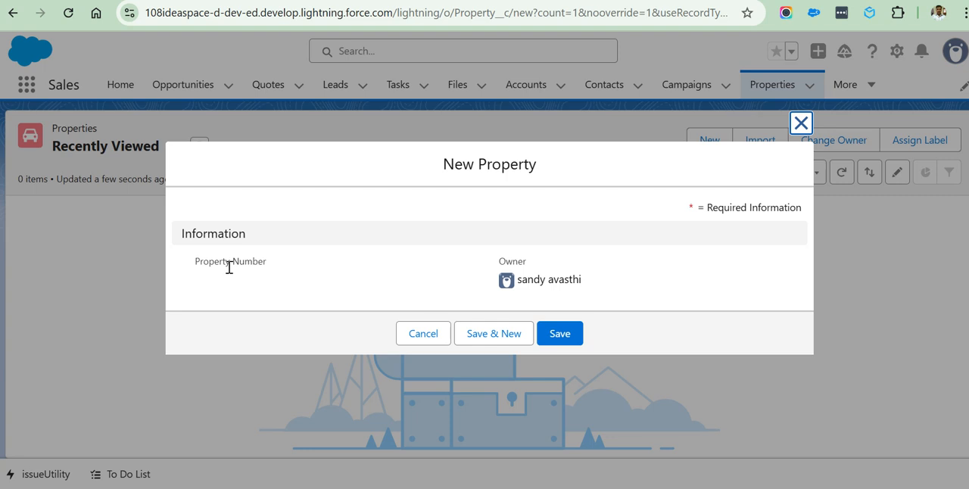
drag(286, 273, 183, 262)
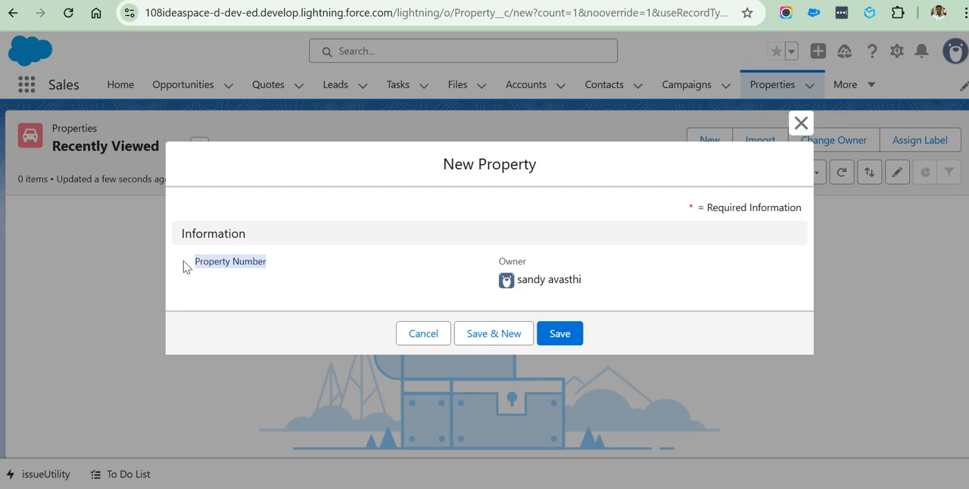
click(424, 335)
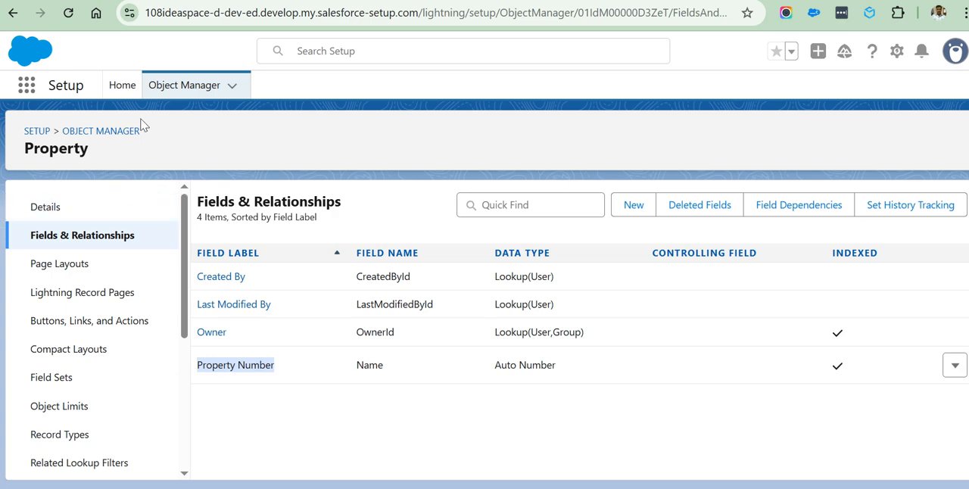
Open the Account object's details in Object Manager and highlight its API name.
click(183, 86)
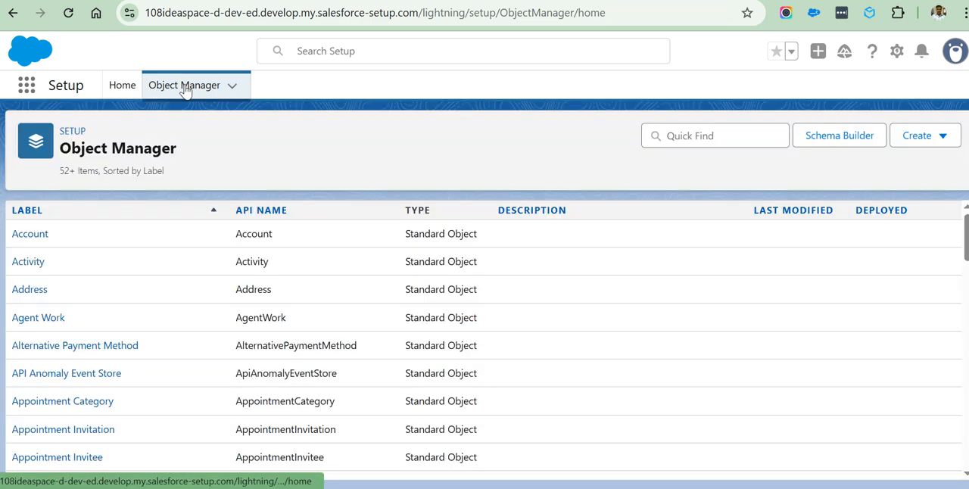
click(30, 234)
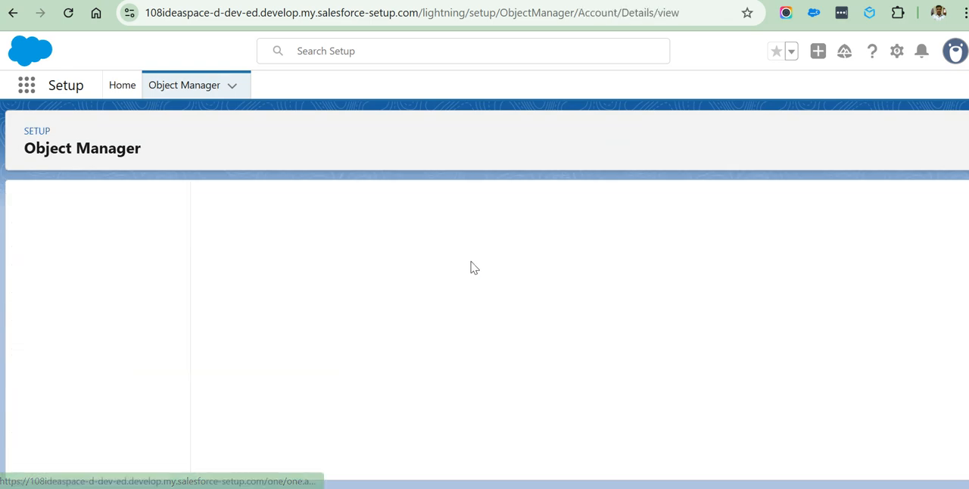
drag(242, 300, 205, 302)
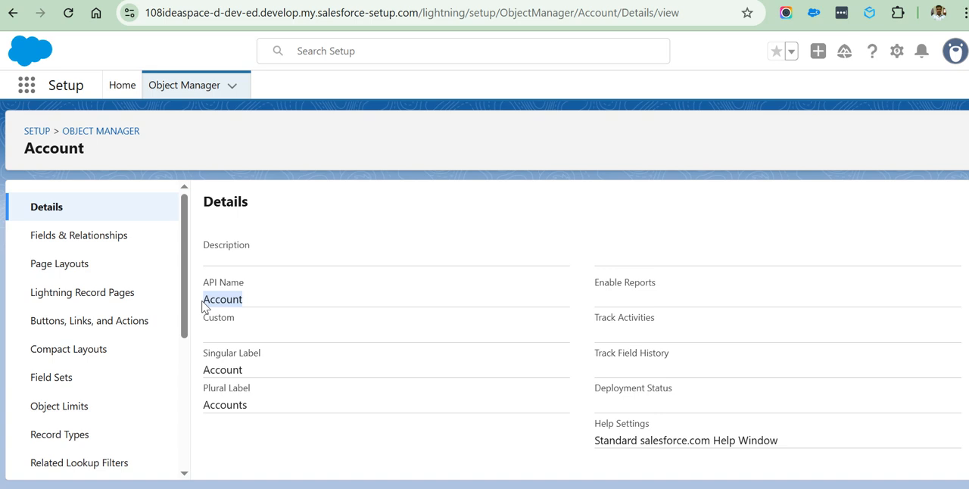
Search Object Manager for property and examine the custom object's API name and its suffix.
click(171, 96)
click(698, 135)
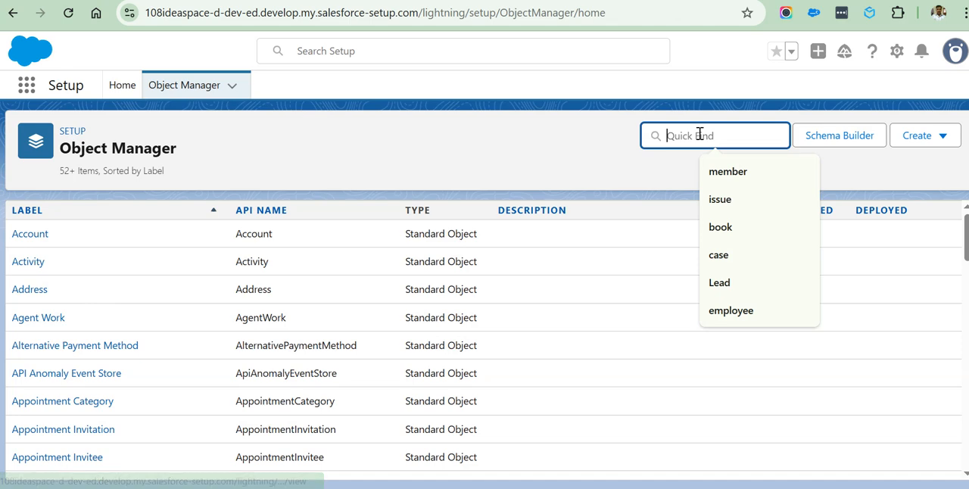
text(property)
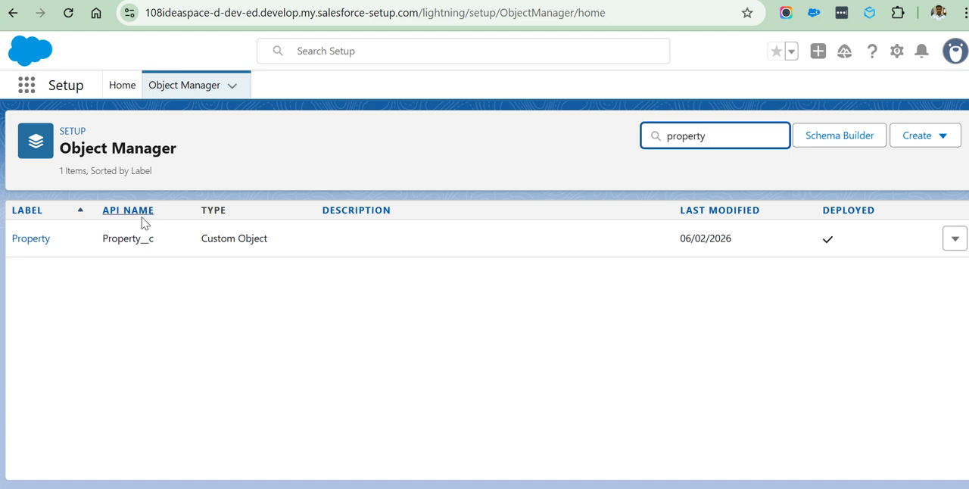
drag(153, 244, 104, 250)
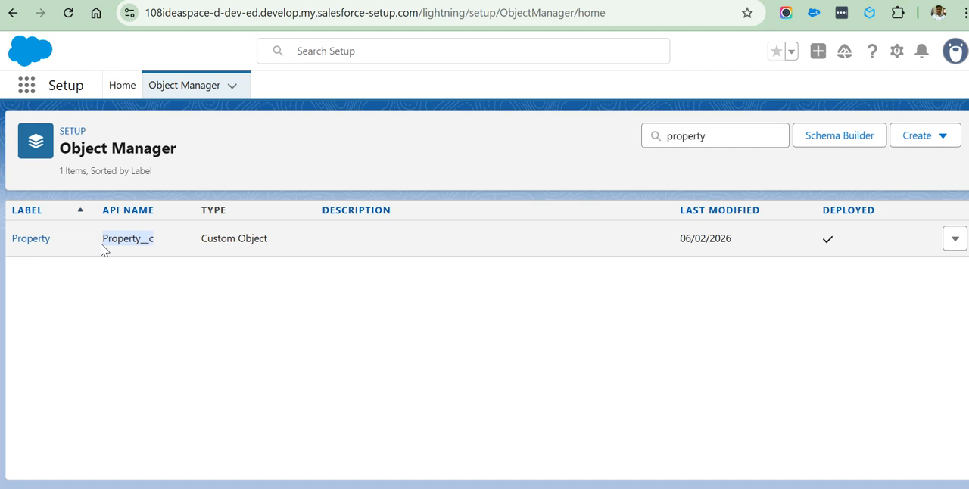
click(140, 252)
drag(154, 240, 141, 242)
click(167, 256)
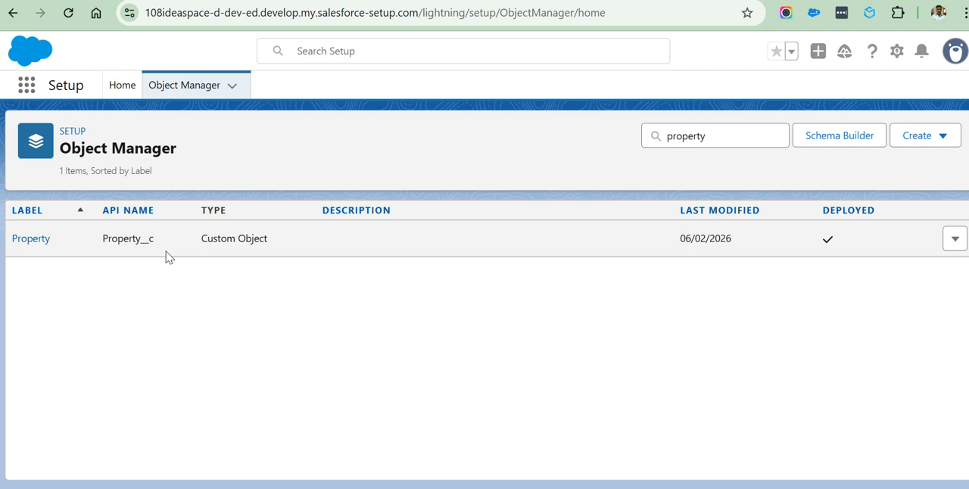
drag(154, 240, 140, 239)
Open the Property object's Fields & Relationships and start a new custom field.
click(28, 242)
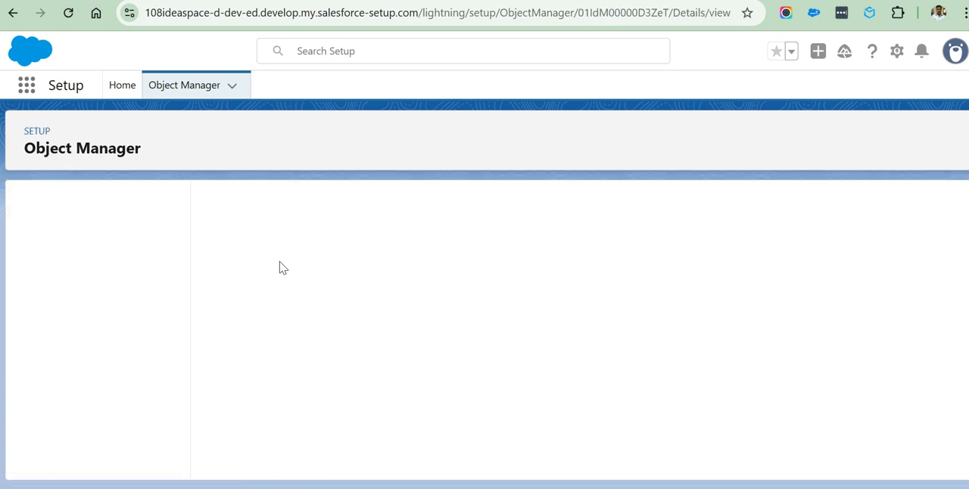
click(81, 239)
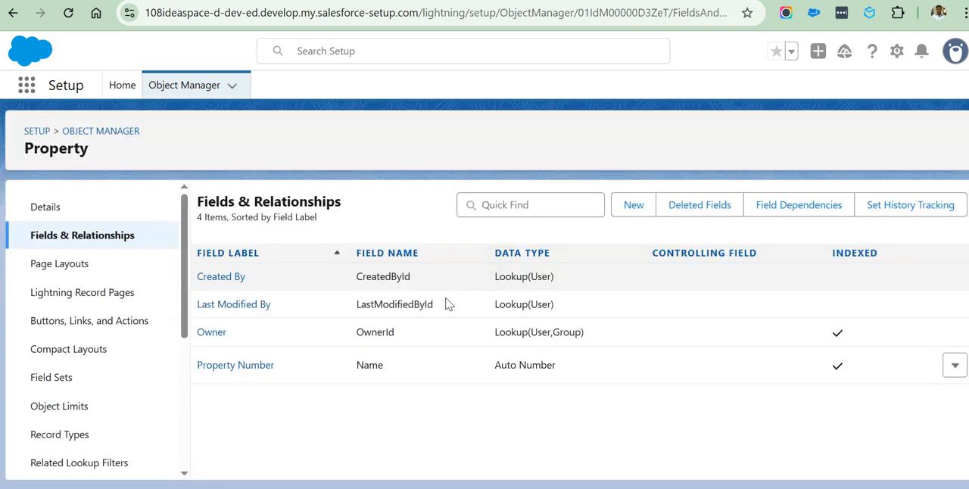
click(633, 205)
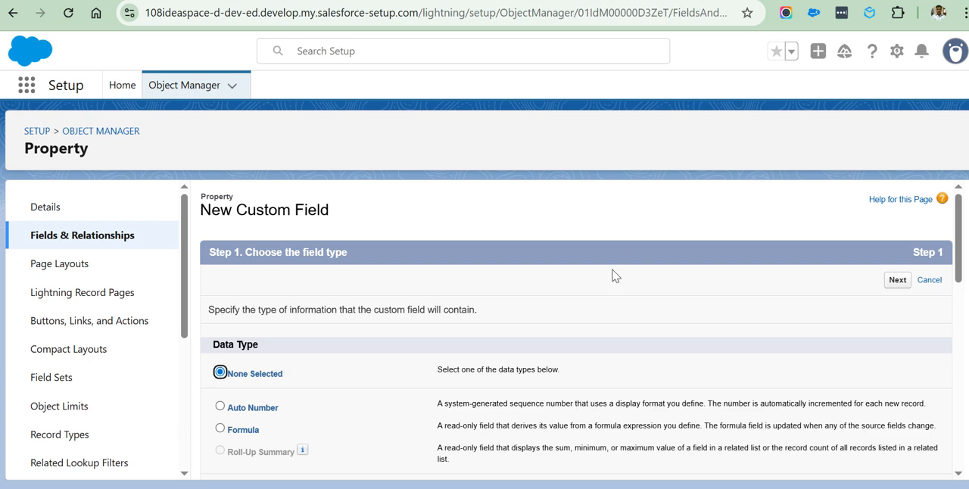
Choose Text as the new custom field's data type and continue to the field details.
scroll(359, 353, down, 10)
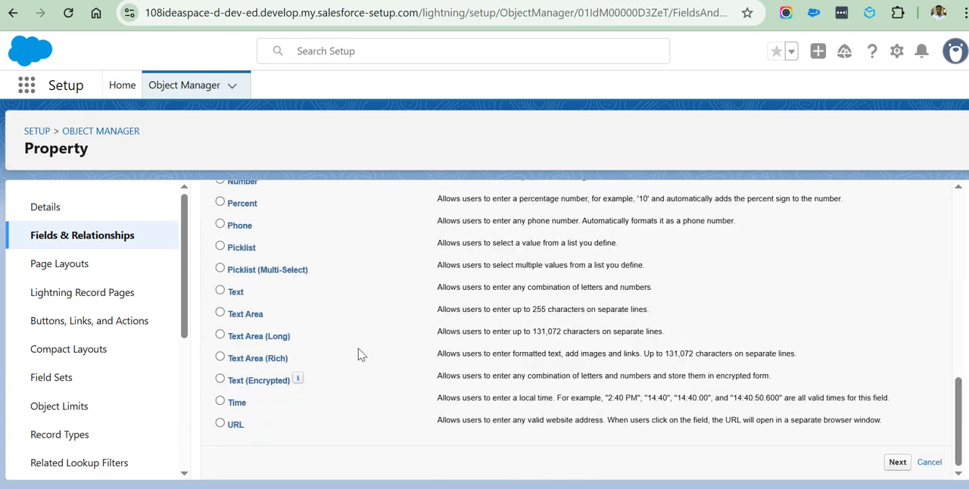
click(220, 293)
scroll(326, 310, up, 10)
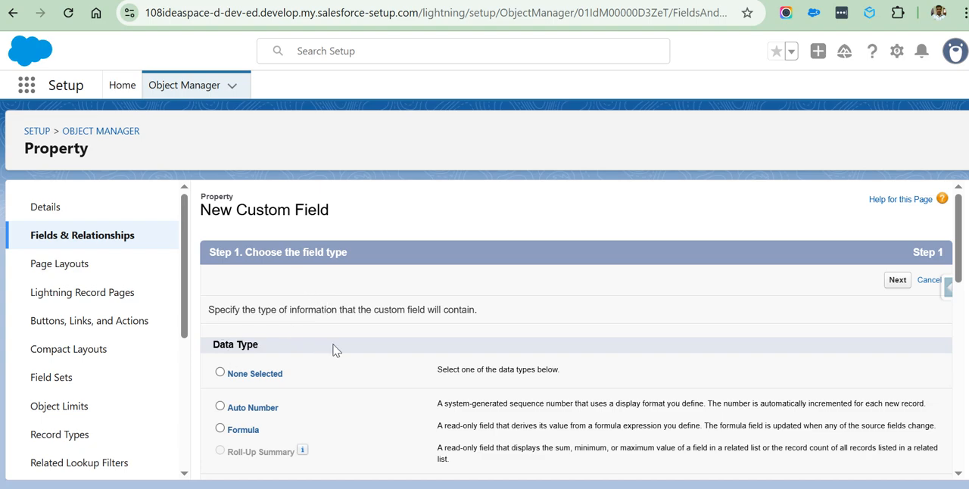
scroll(326, 344, down, 4)
scroll(313, 340, up, 4)
scroll(282, 349, down, 8)
scroll(265, 318, up, 6)
scroll(266, 315, up, 2)
scroll(337, 309, down, 10)
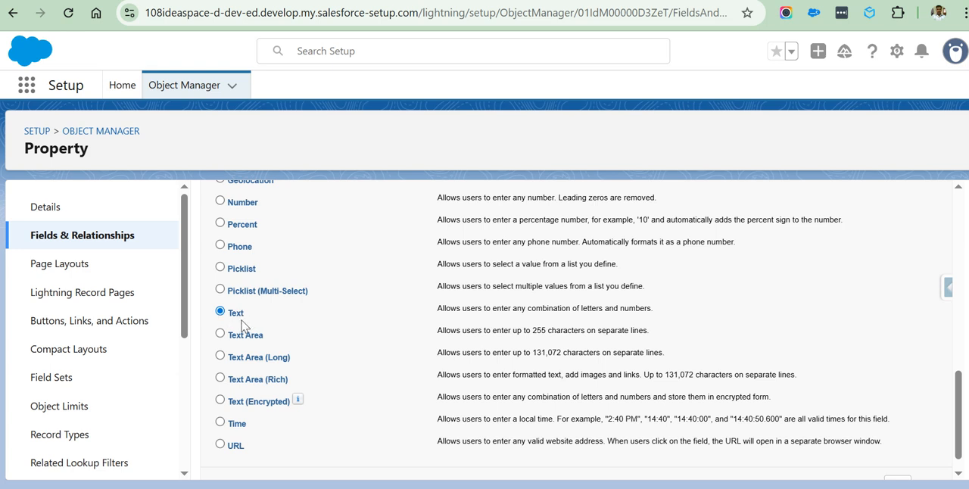
scroll(743, 415, down, 1)
click(897, 463)
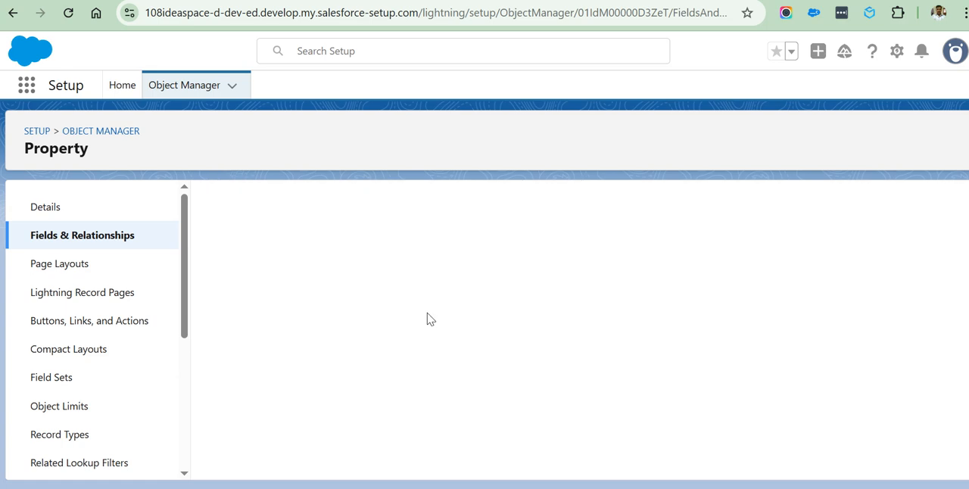
Label the text field Property Name, with a length of 255 and the field name Property_Name.
click(382, 314)
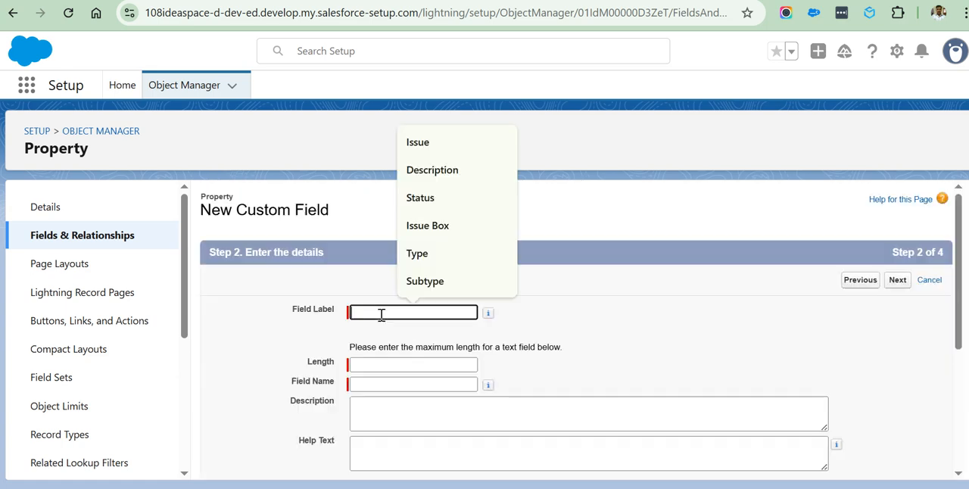
text(Proper)
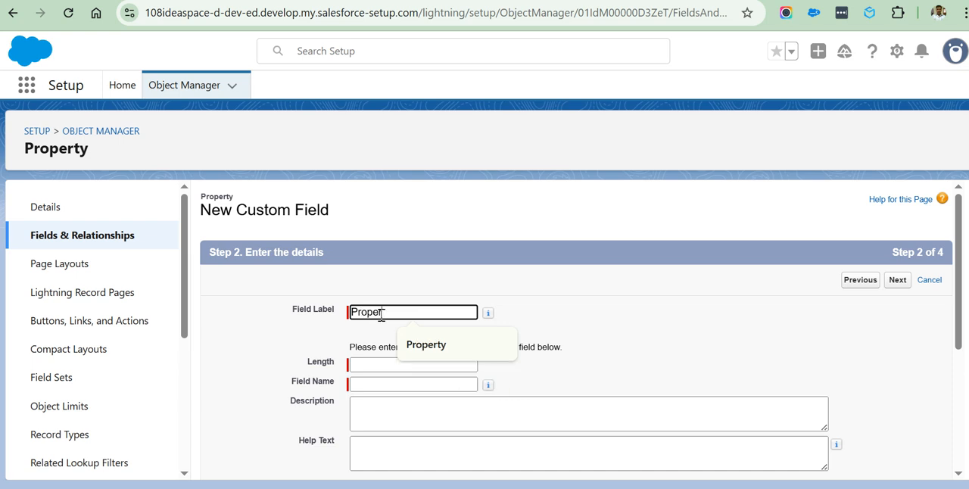
text(ty Namw)
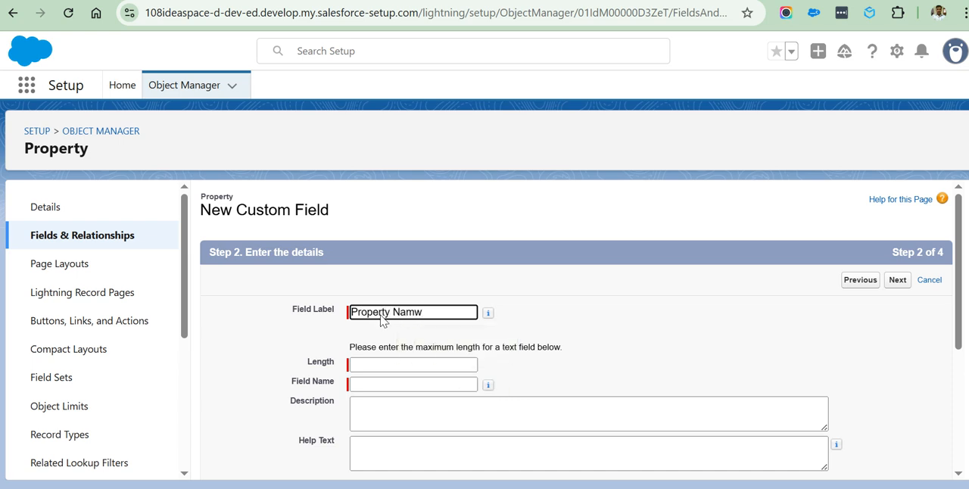
text(e)
key(BackSpace)
key(BackSpace)
text(e)
click(606, 333)
click(378, 364)
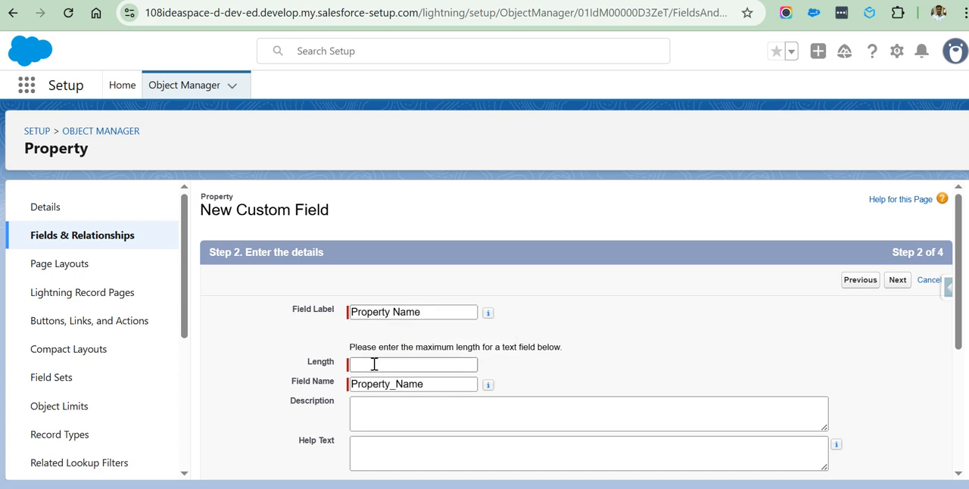
click(424, 397)
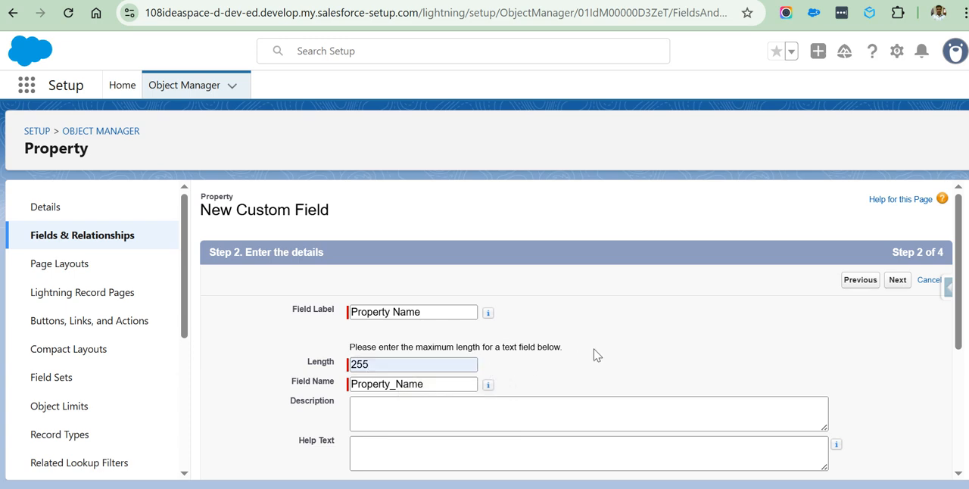
Review the Required, Unique, External ID and default value options, and continue to field-level security.
scroll(606, 352, down, 3)
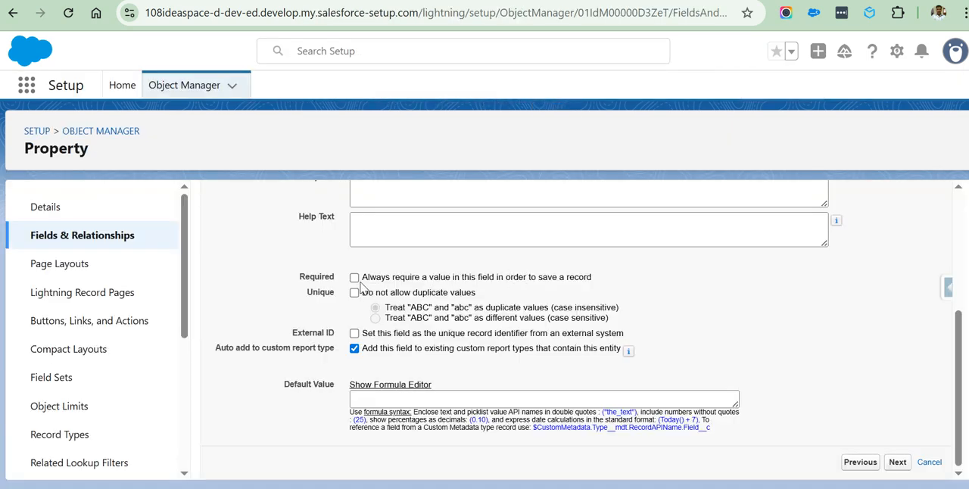
scroll(529, 302, up, 3)
scroll(530, 302, down, 3)
scroll(509, 275, up, 3)
scroll(569, 363, down, 3)
click(897, 463)
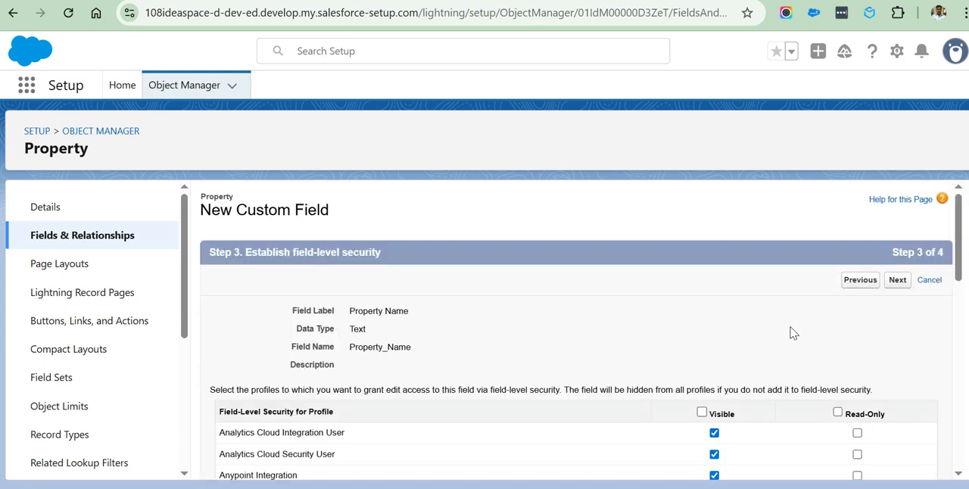
Make the Property Name field both Visible and Read-Only for all profiles, and continue to the page layouts.
scroll(674, 328, down, 5)
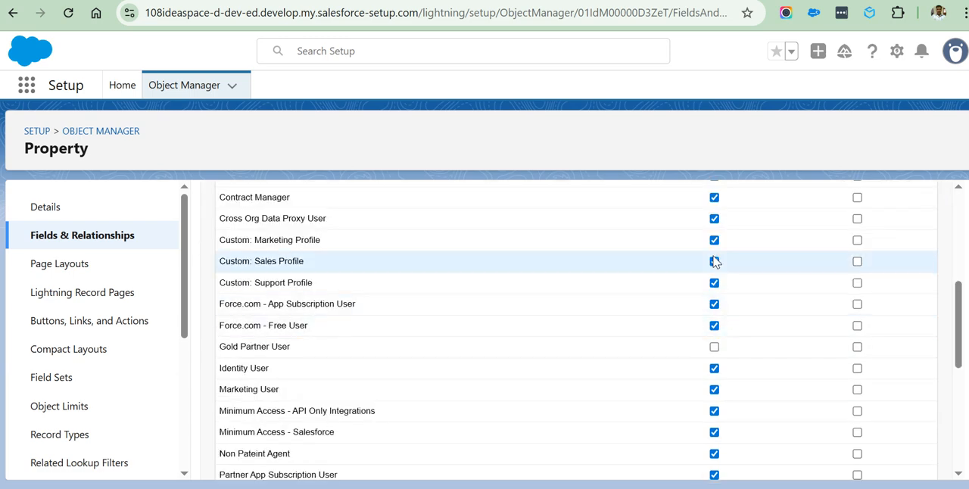
scroll(733, 259, up, 5)
scroll(724, 411, down, 5)
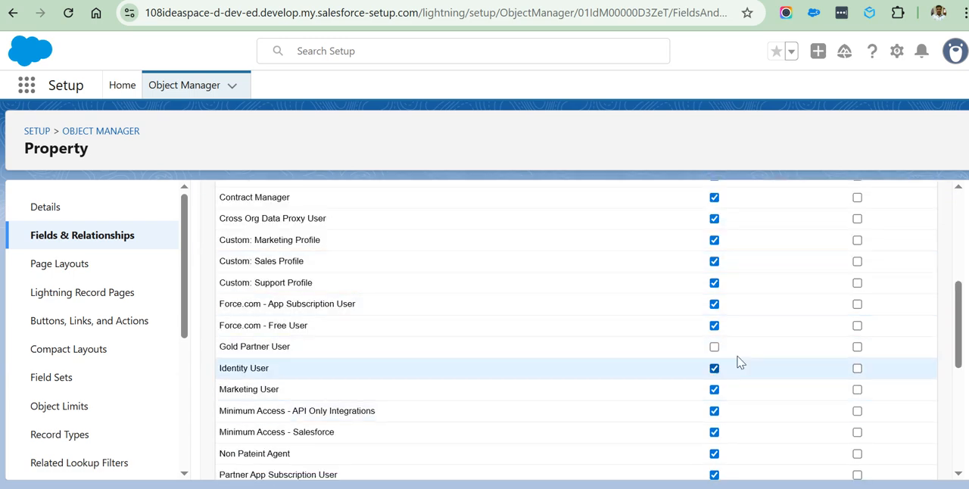
scroll(718, 371, up, 5)
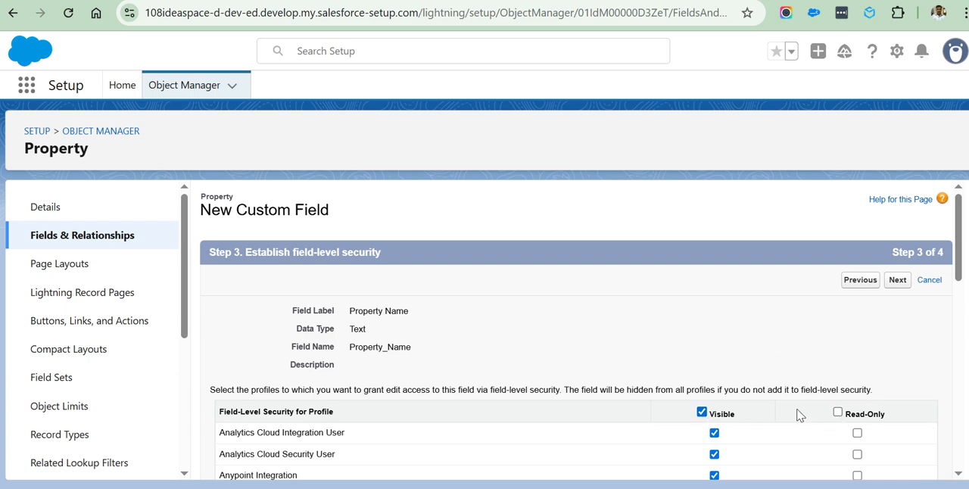
scroll(797, 413, down, 10)
scroll(870, 391, up, 10)
click(837, 412)
scroll(883, 361, down, 10)
click(897, 461)
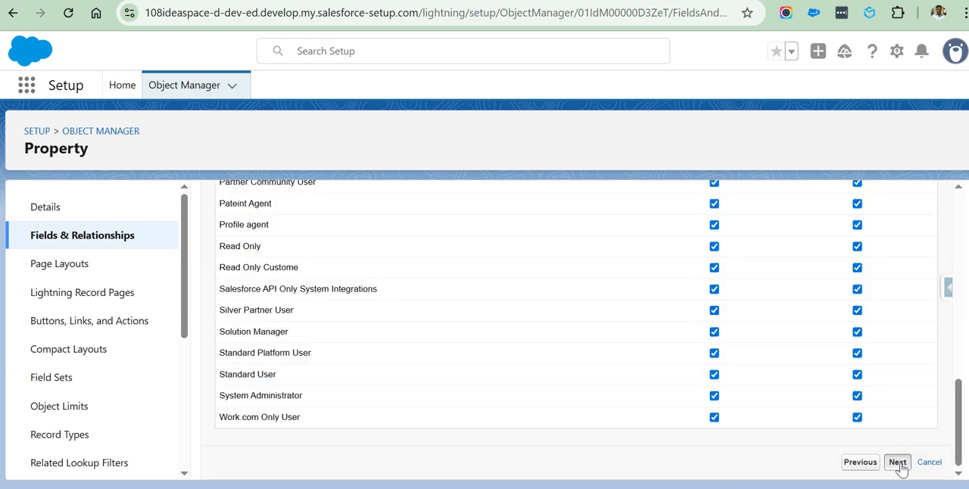
Save the Property Name field on the Property Layout, and start another custom field with the Currency data type.
scroll(520, 311, down, 2)
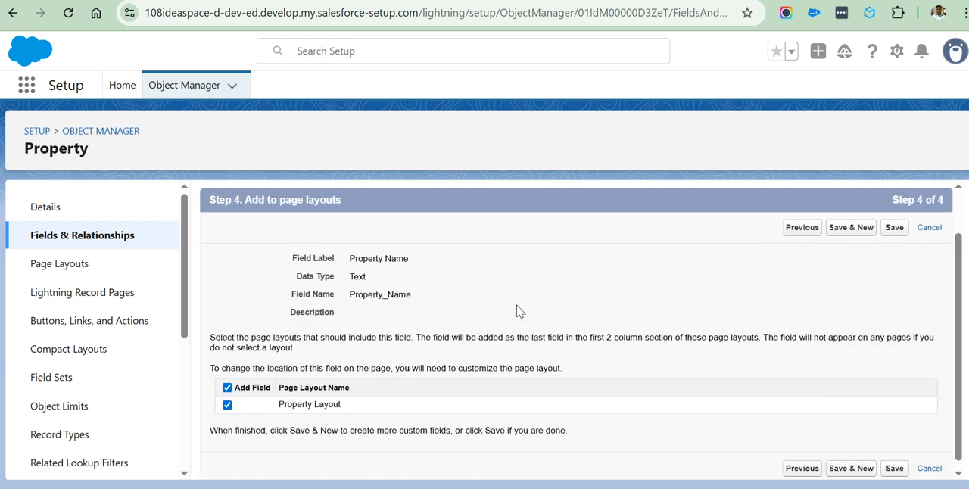
click(854, 463)
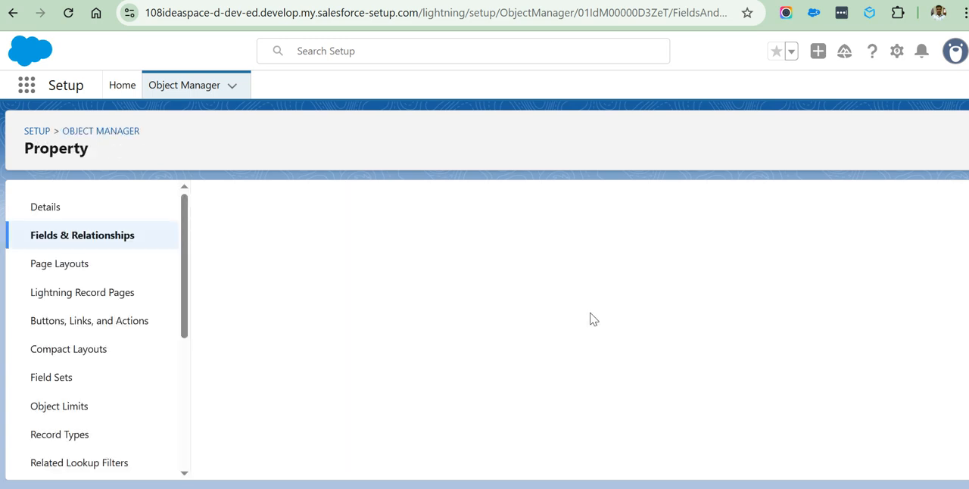
scroll(518, 318, down, 4)
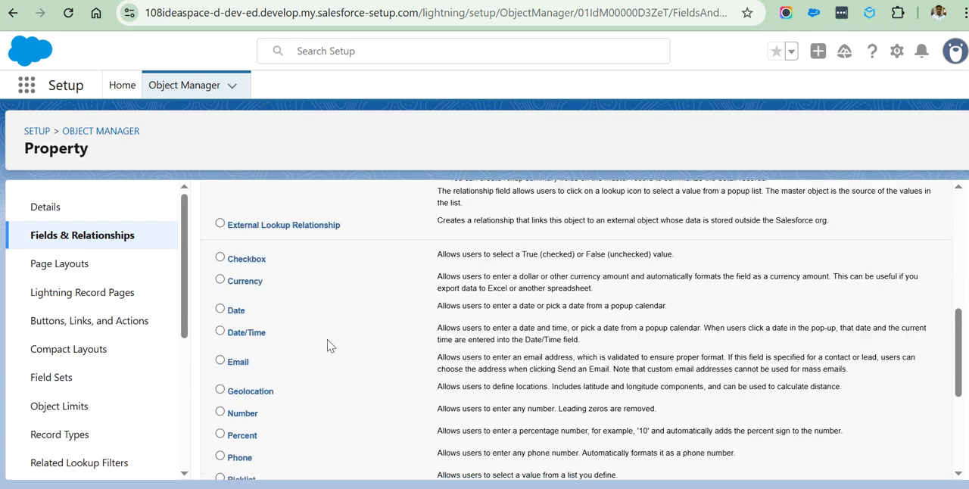
scroll(301, 344, down, 3)
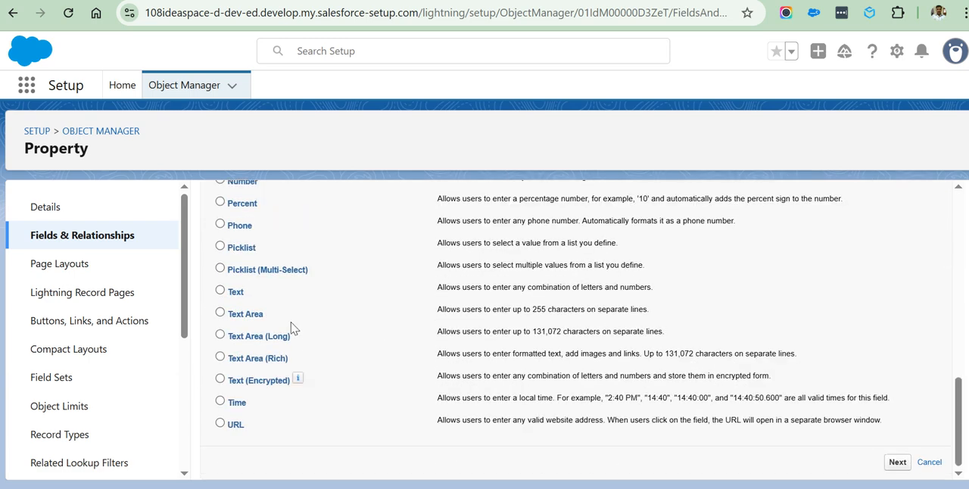
scroll(290, 330, up, 4)
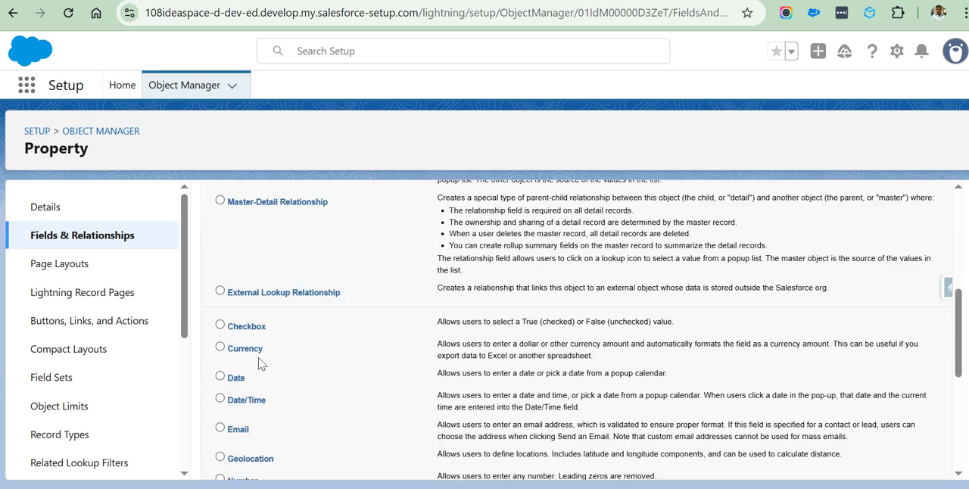
click(221, 348)
scroll(764, 374, down, 5)
click(896, 462)
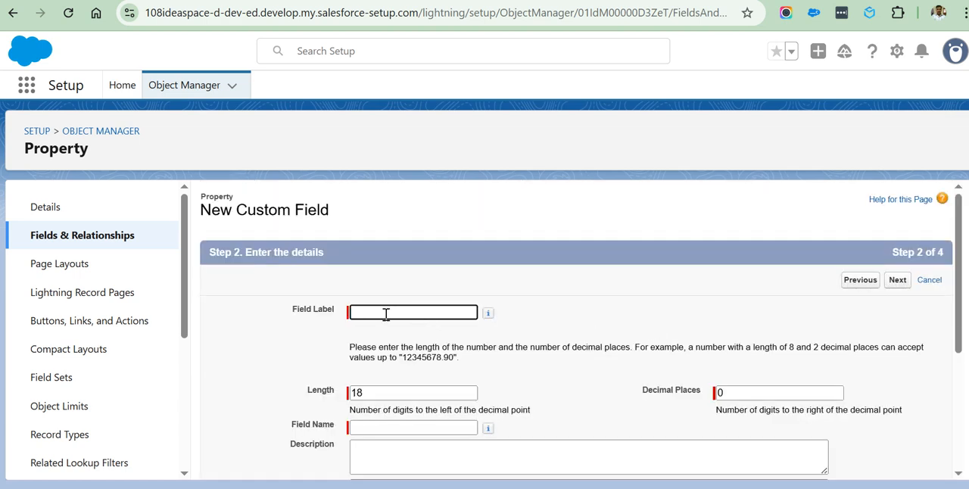
Label the currency field Property Price, with the field name Property_Price, and continue to field-level security.
text(Prop)
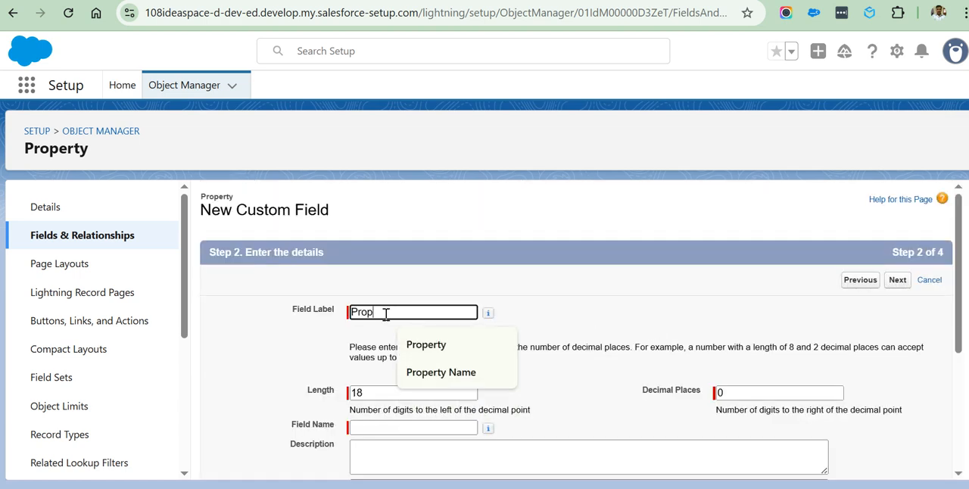
key(Down)
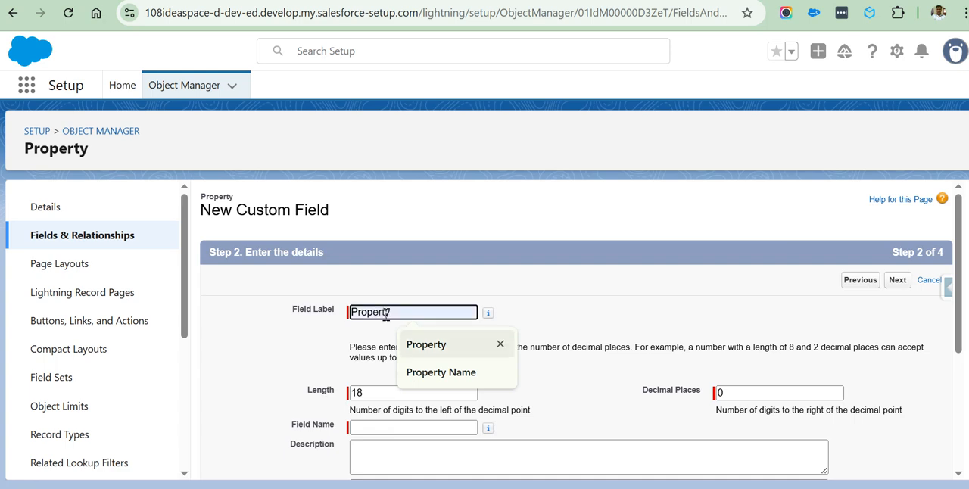
click(437, 345)
click(403, 312)
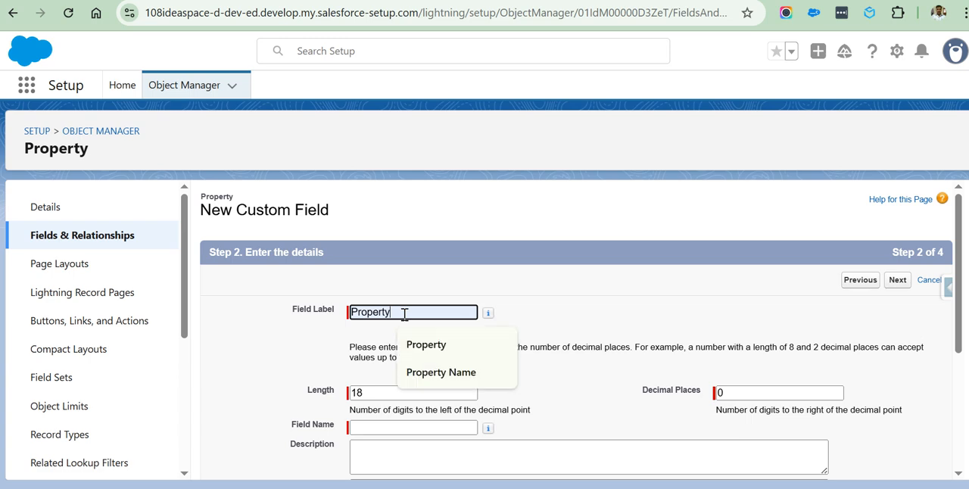
text(Price)
click(592, 313)
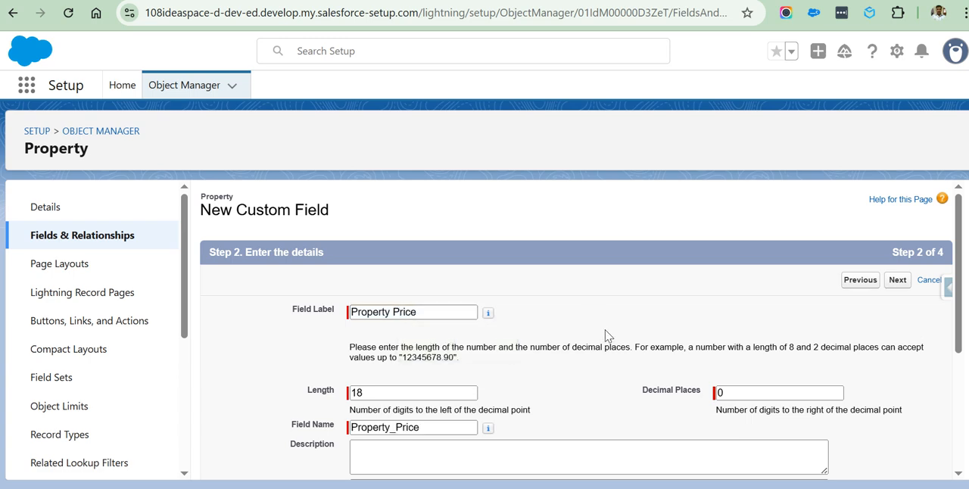
scroll(605, 334, down, 3)
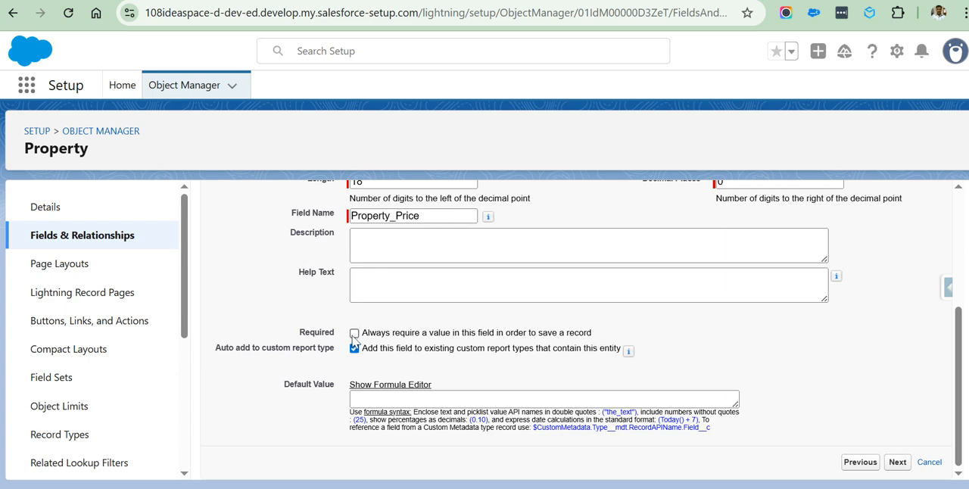
click(897, 462)
Make the Property Price field Visible and Read-Only for all profiles, and save it to the page layout.
click(700, 412)
click(837, 411)
click(897, 285)
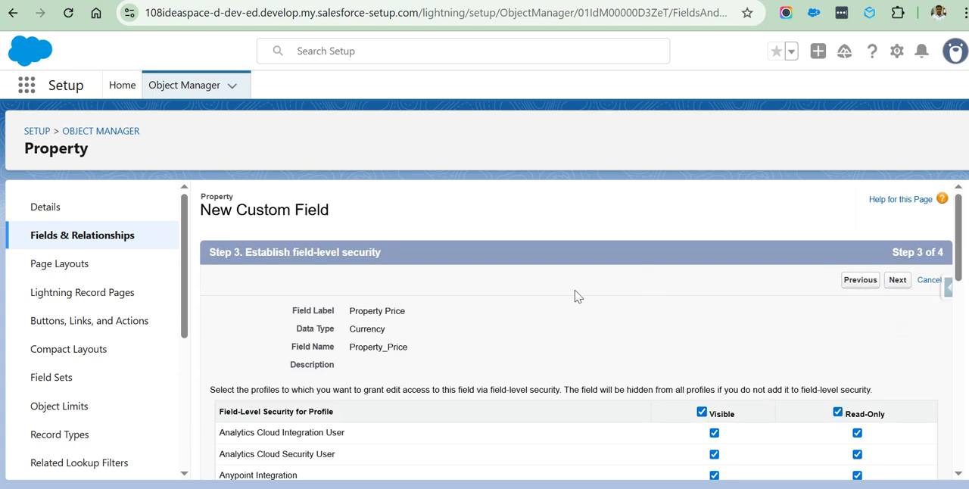
scroll(793, 369, down, 1)
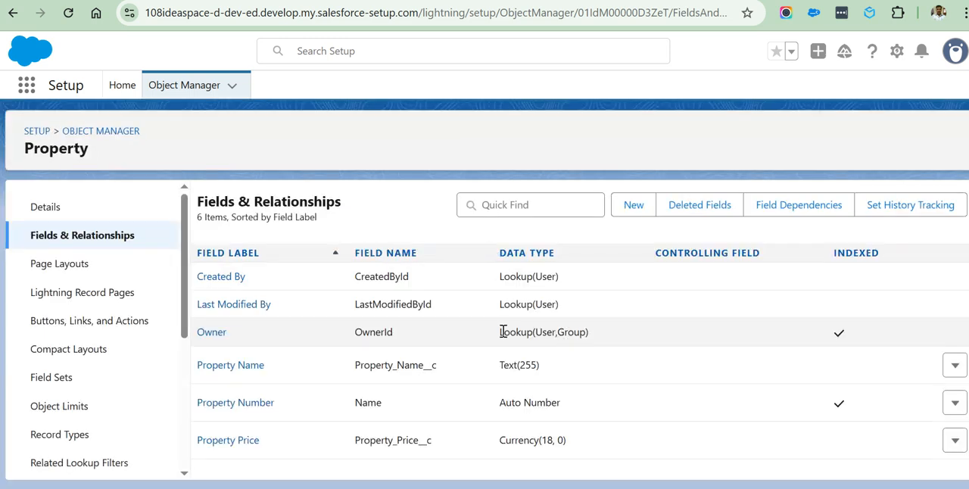
Compare the field names of the standard fields with those of the custom Property Name and Property Price fields.
drag(355, 277, 426, 338)
click(438, 278)
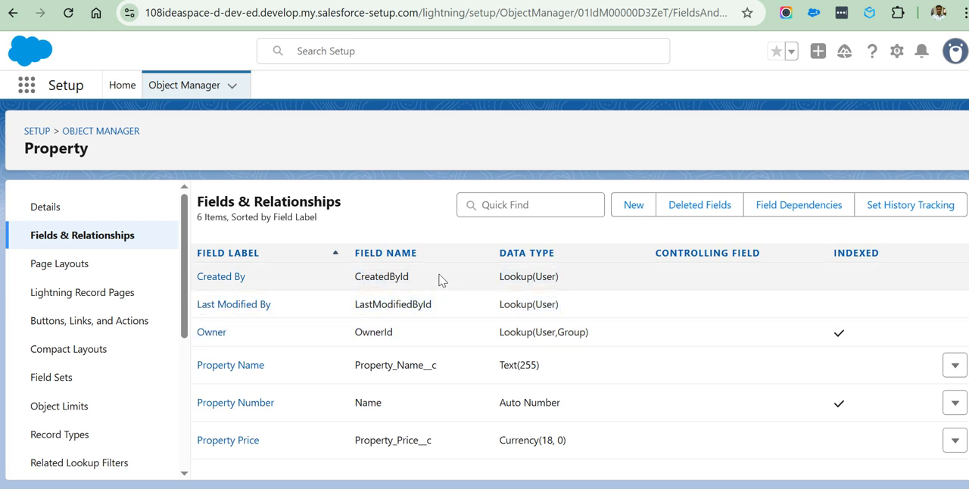
double_click(374, 365)
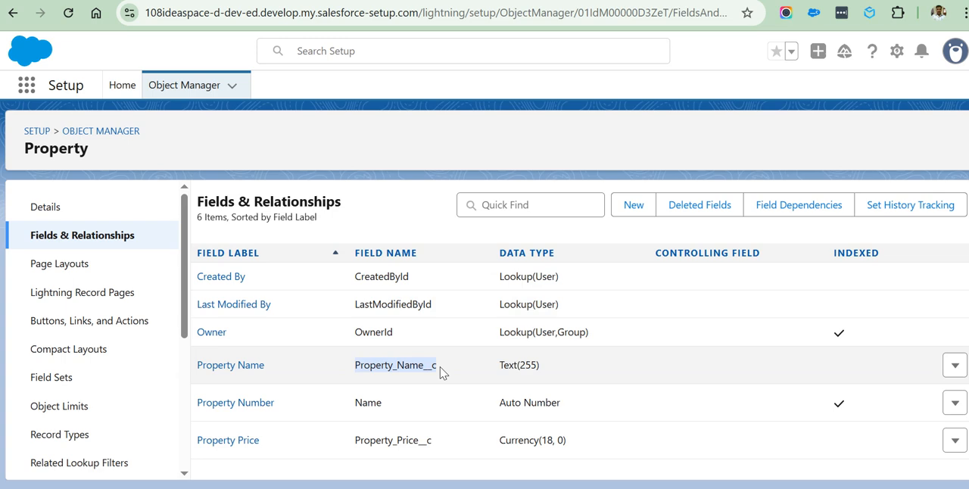
click(357, 440)
drag(357, 440, 439, 448)
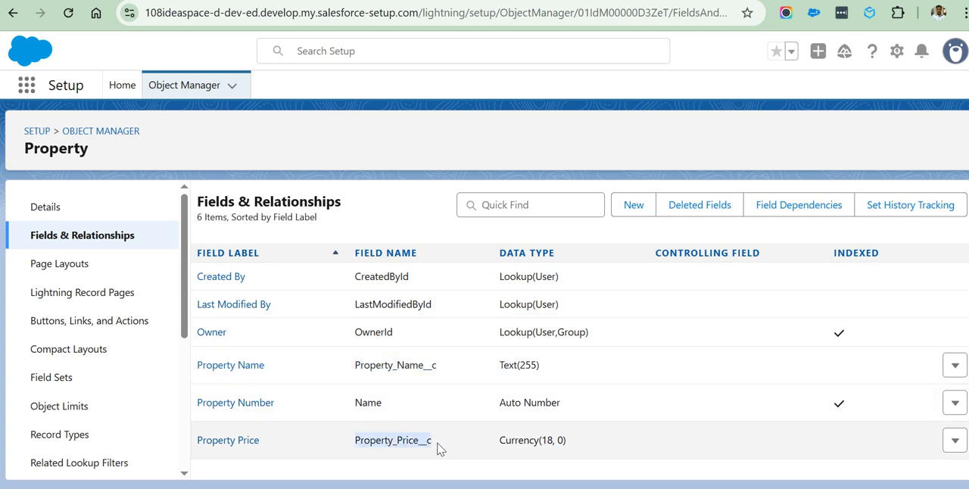
drag(357, 283, 396, 335)
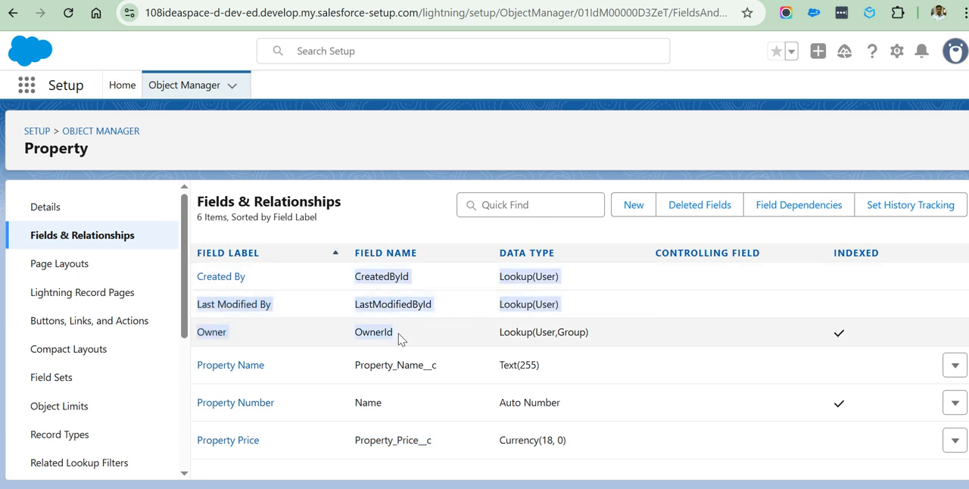
click(445, 388)
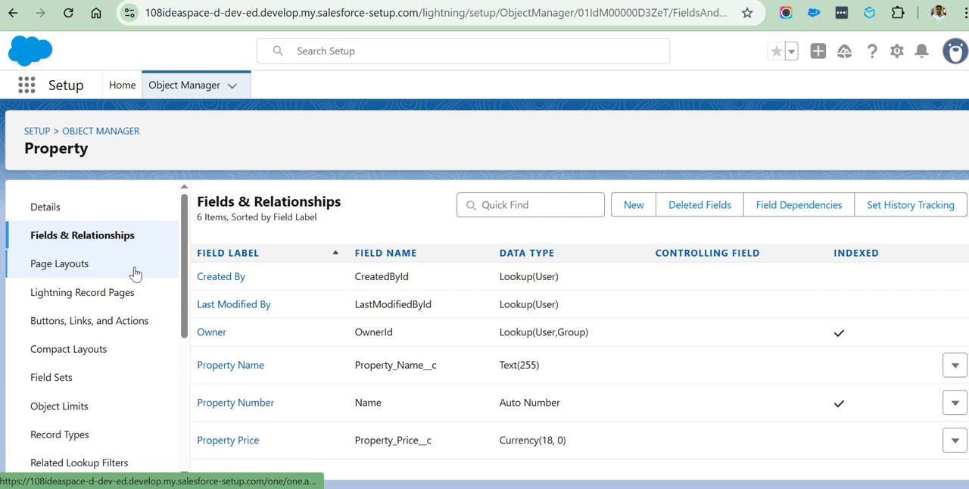
Examine the __c suffix on the Property Name field's API name.
drag(437, 366, 425, 366)
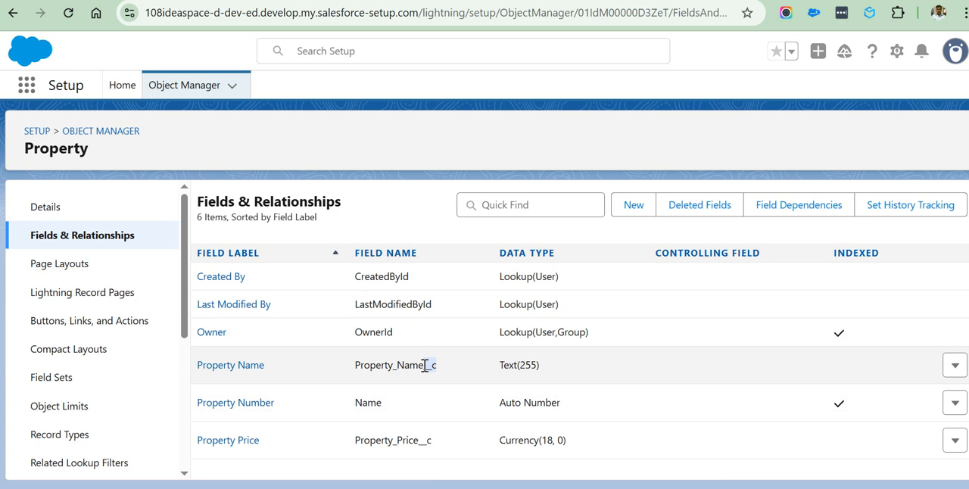
right_click(425, 366)
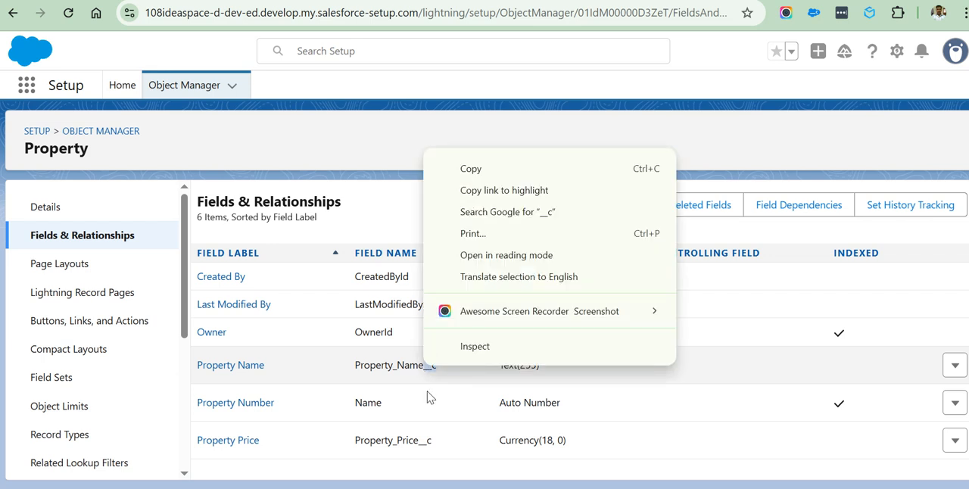
click(428, 396)
drag(447, 374, 424, 374)
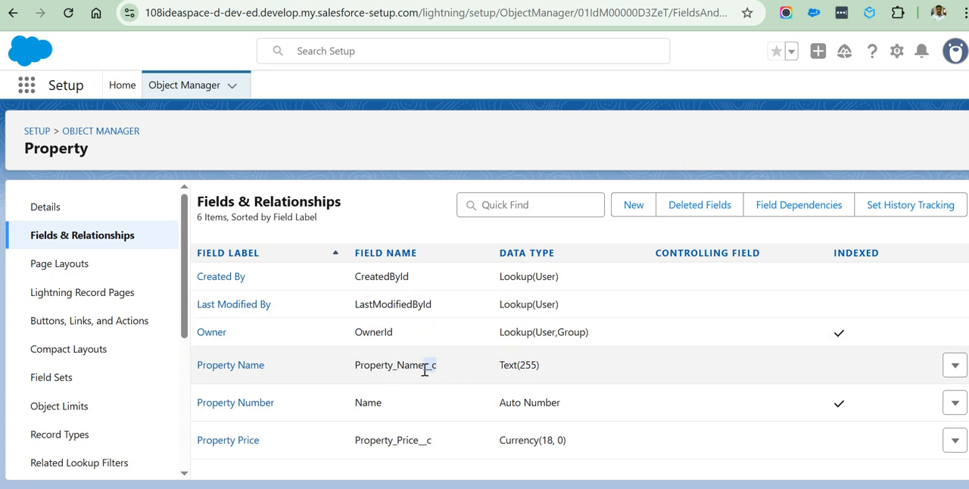
Reload the Properties list in the Sales app, check the New Property form for the custom fields, and cancel the form.
click(598, 1)
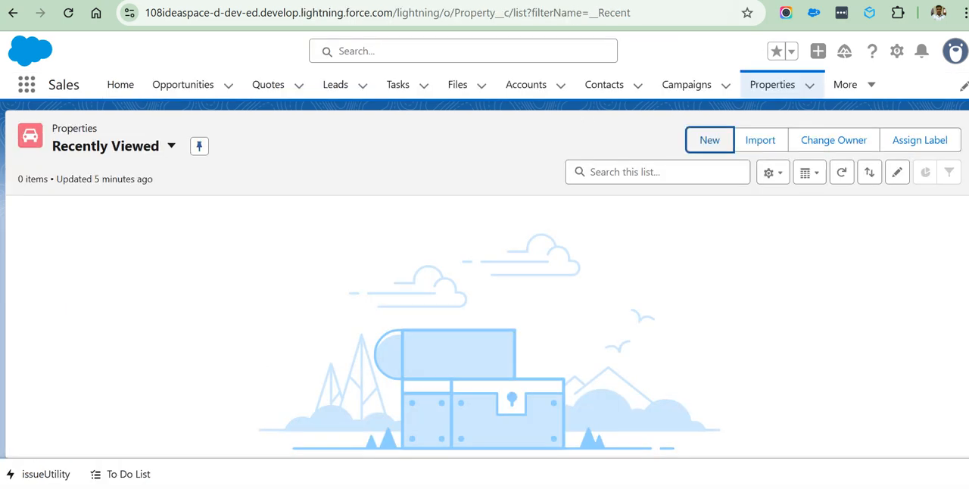
click(69, 16)
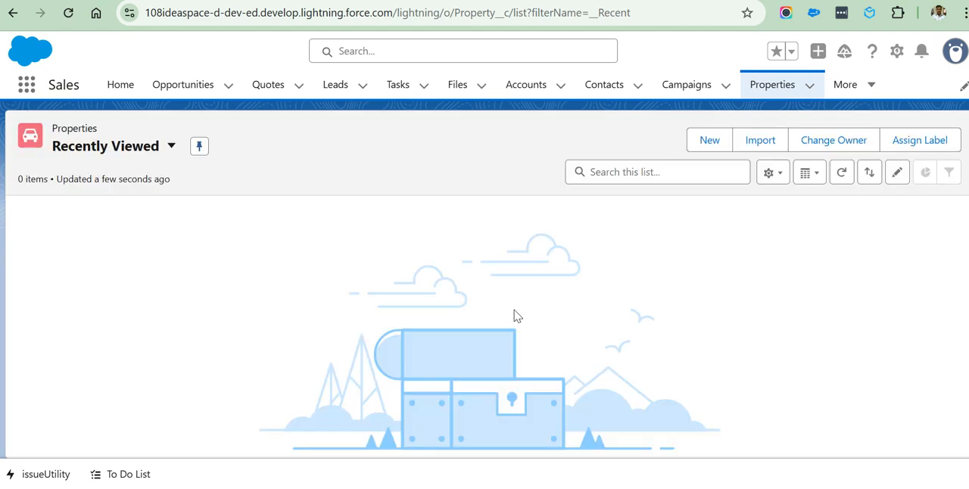
click(703, 144)
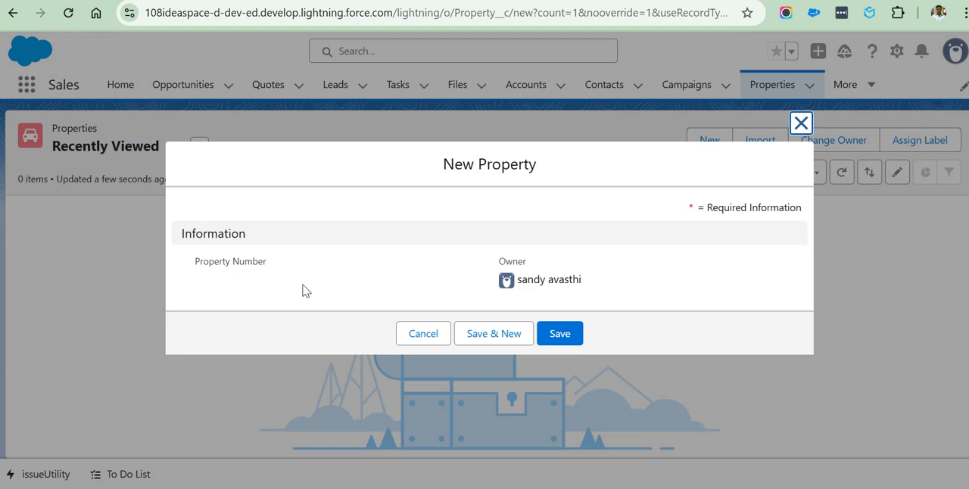
click(421, 336)
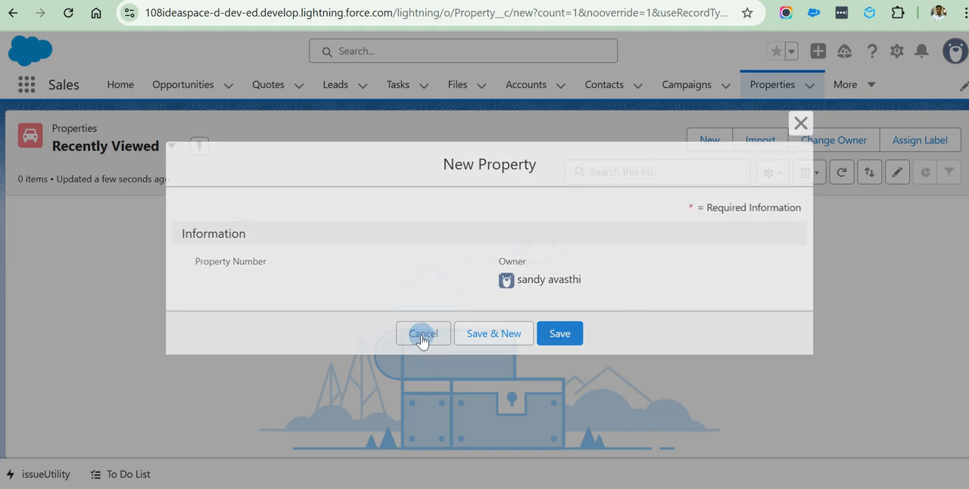
Empty the cache and hard reload the Properties page with the browser's developer tools open, and close the tools.
right_click(345, 180)
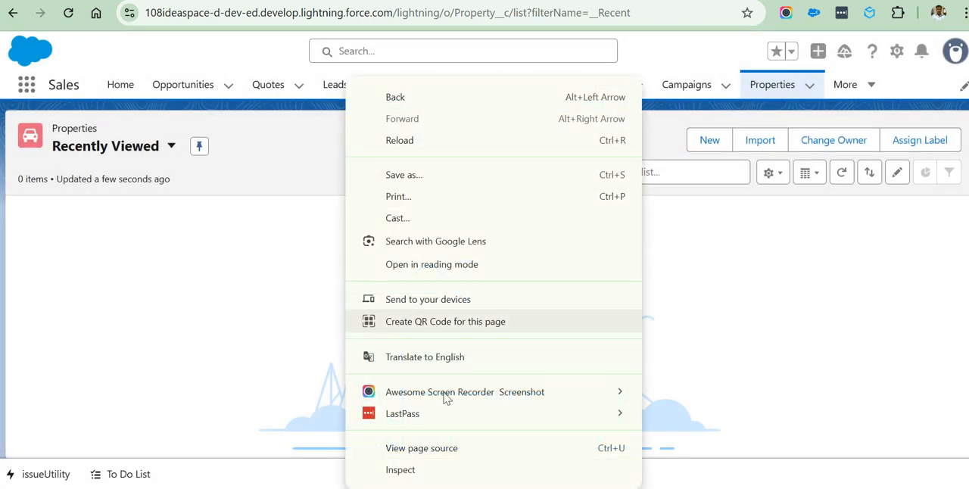
click(396, 471)
right_click(69, 12)
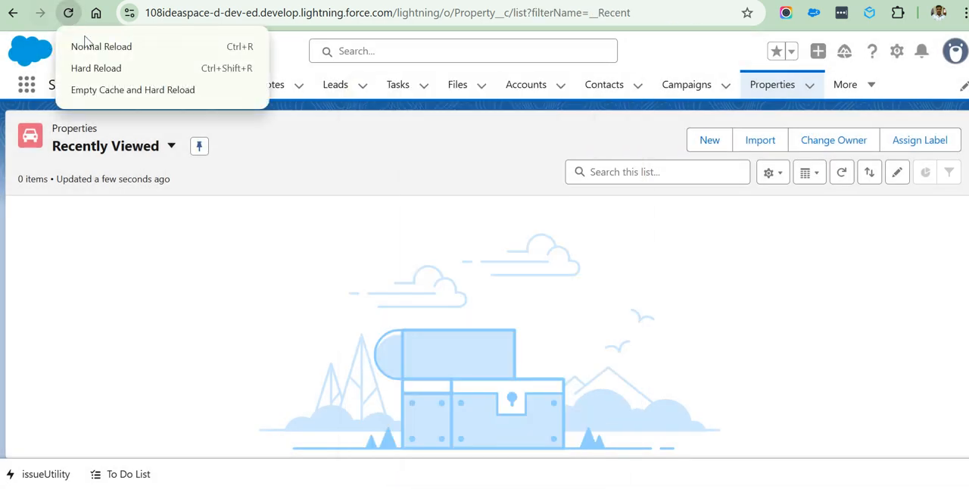
click(112, 90)
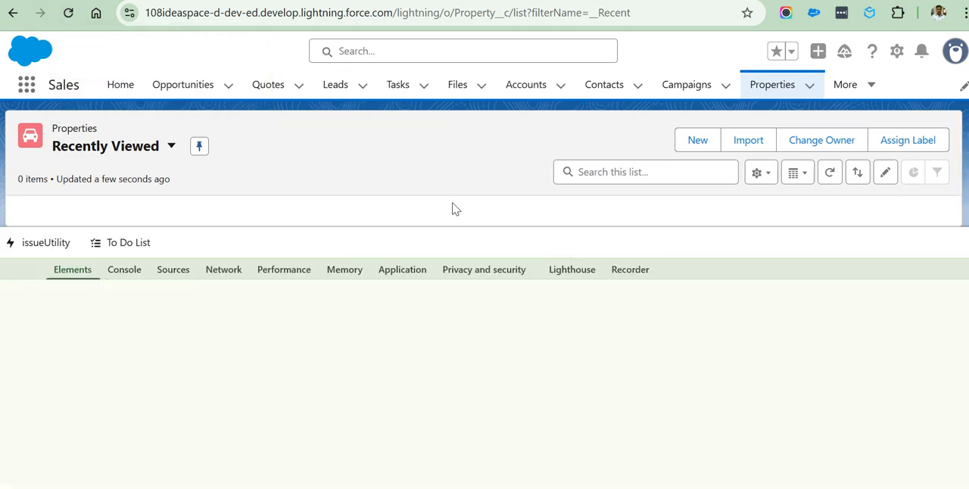
click(68, 12)
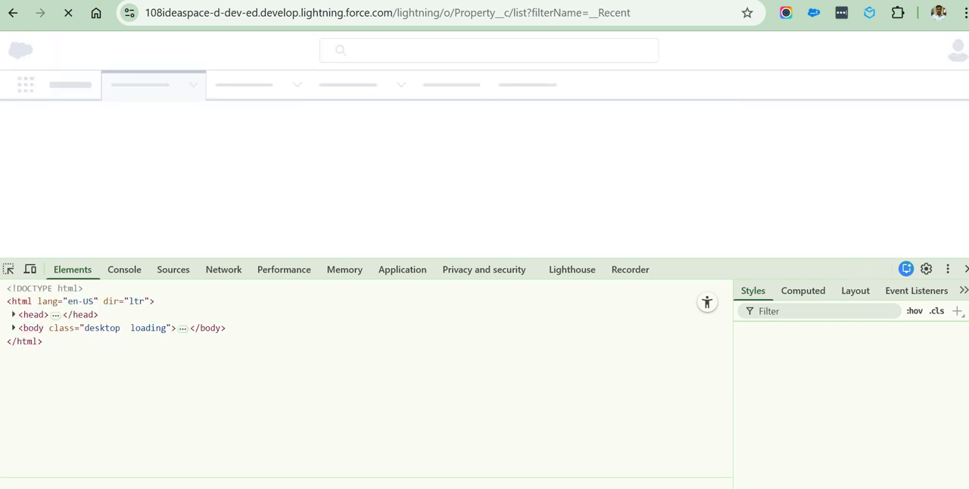
click(966, 268)
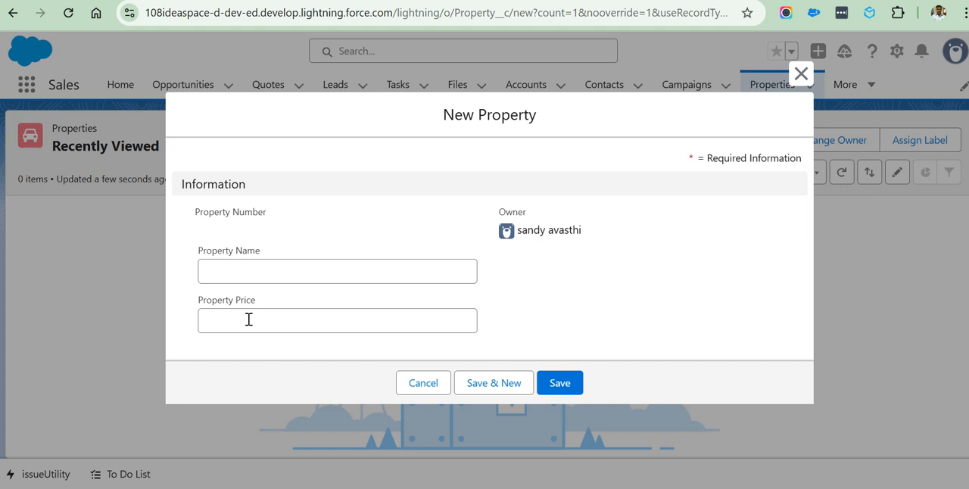
Create a Property record named with a surname followed by "'s House", set its Property Price to 2,00,00,000, and save it.
click(232, 273)
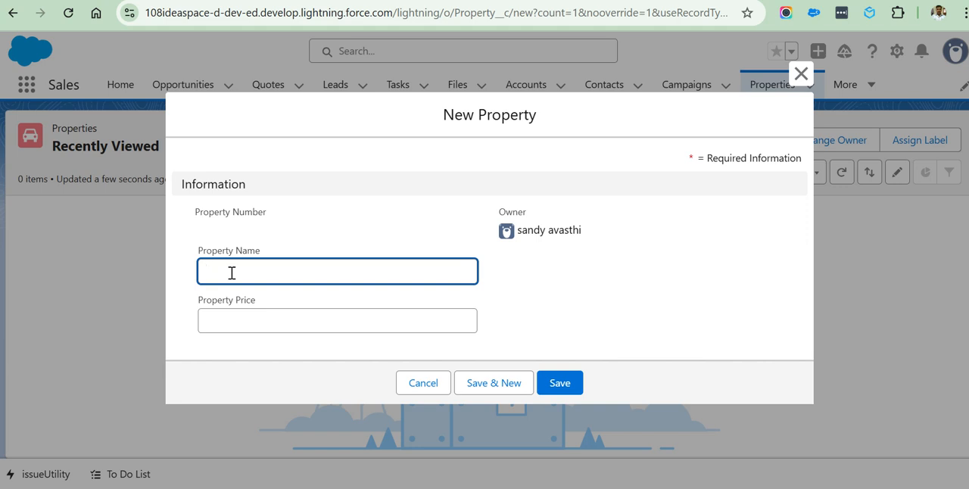
text(Gupta)
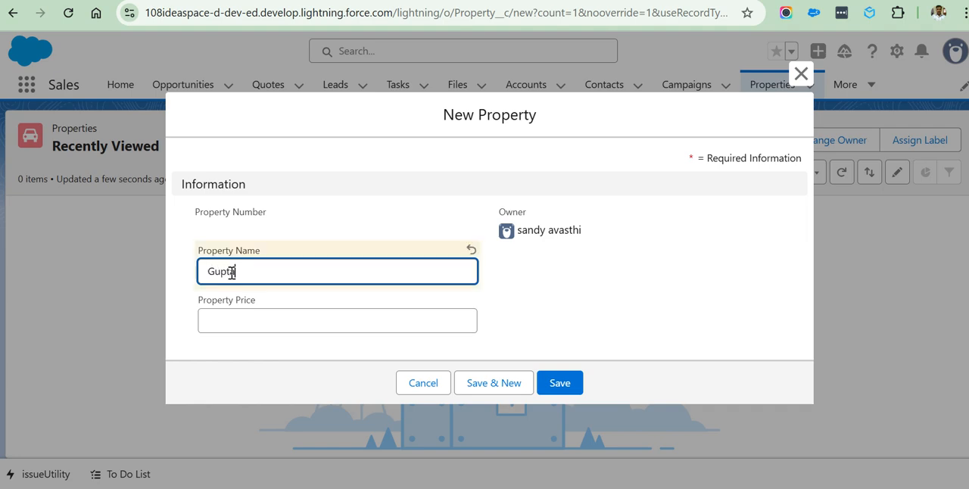
text('s House)
click(233, 321)
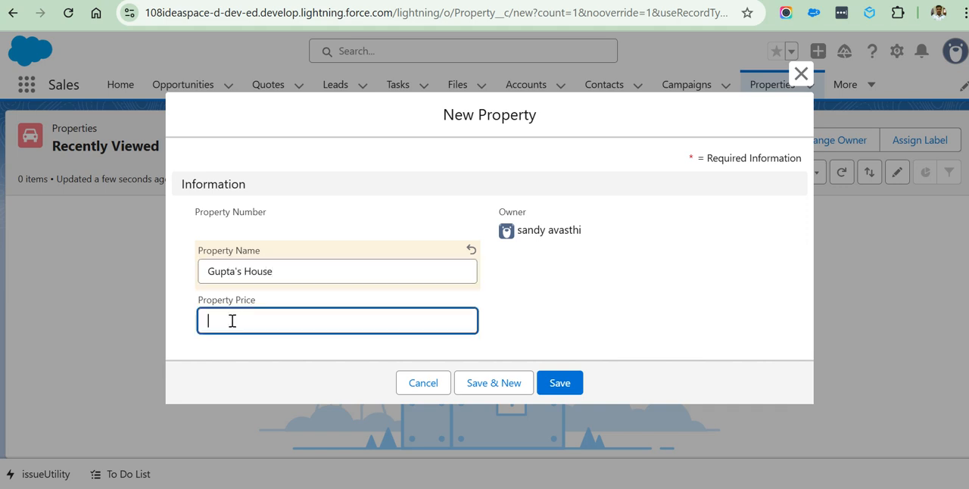
text(2,00,00,)
text(0000000)
click(559, 382)
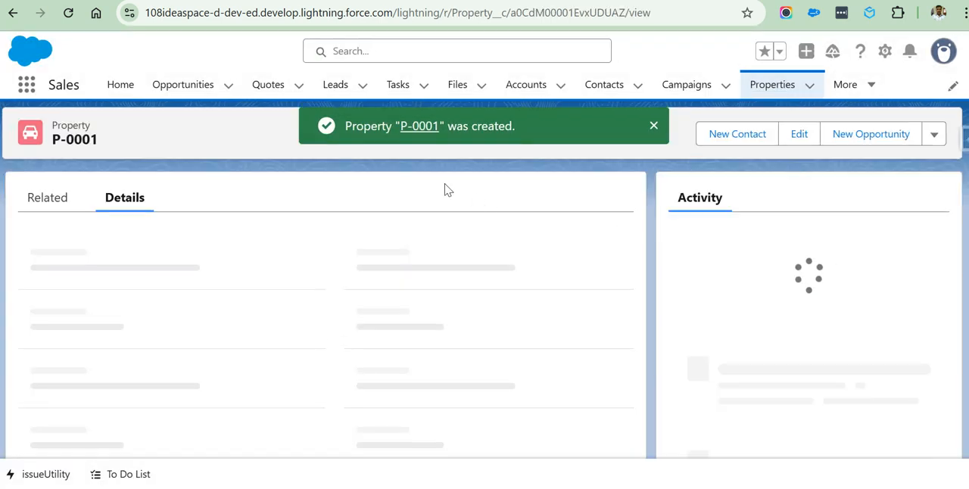
Check the new record's Property Number on its record page and in the Recently Viewed Properties list.
click(653, 126)
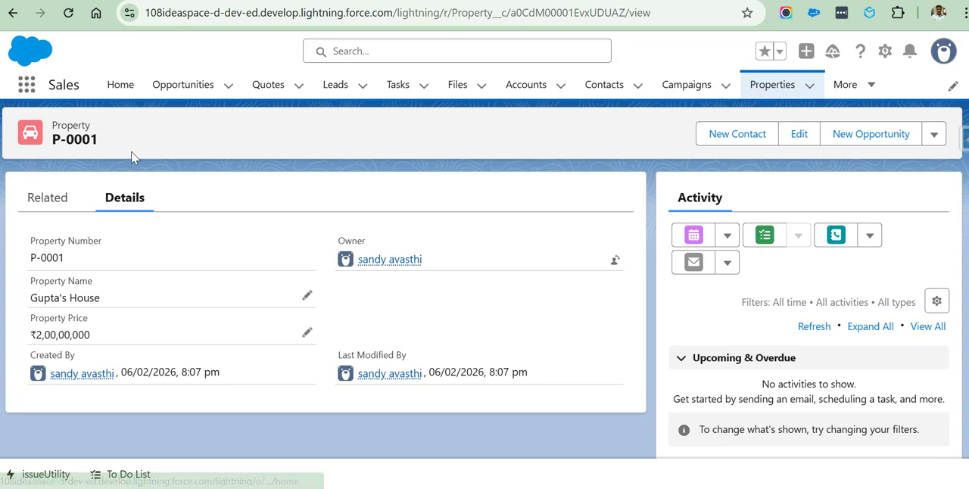
drag(108, 151, 55, 143)
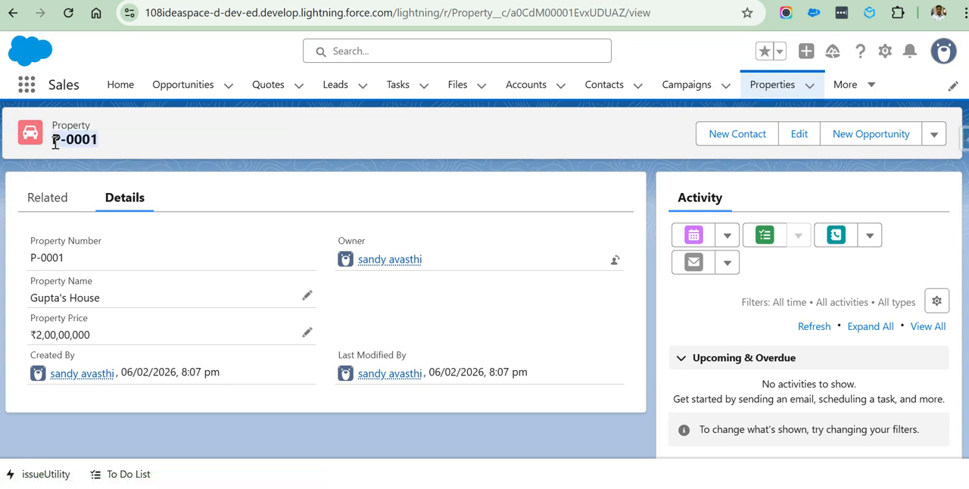
click(96, 143)
click(763, 94)
drag(113, 240, 78, 237)
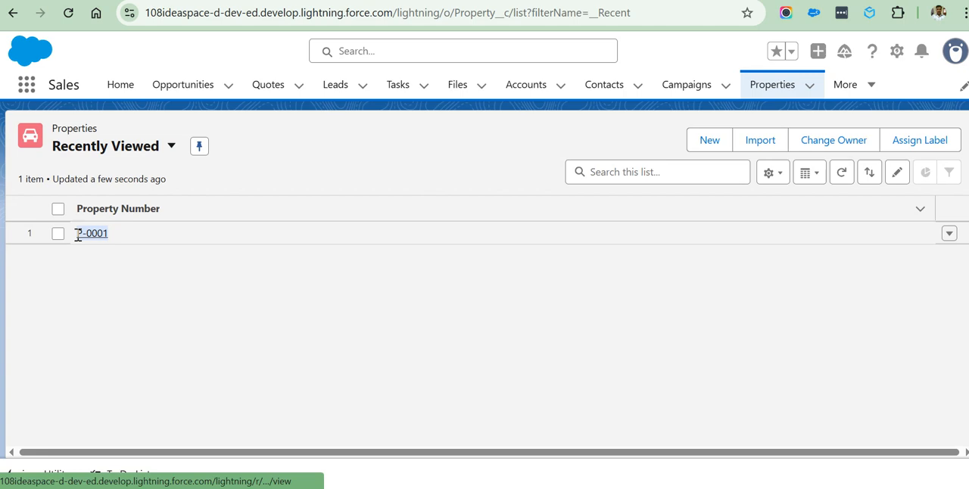
drag(77, 234, 77, 236)
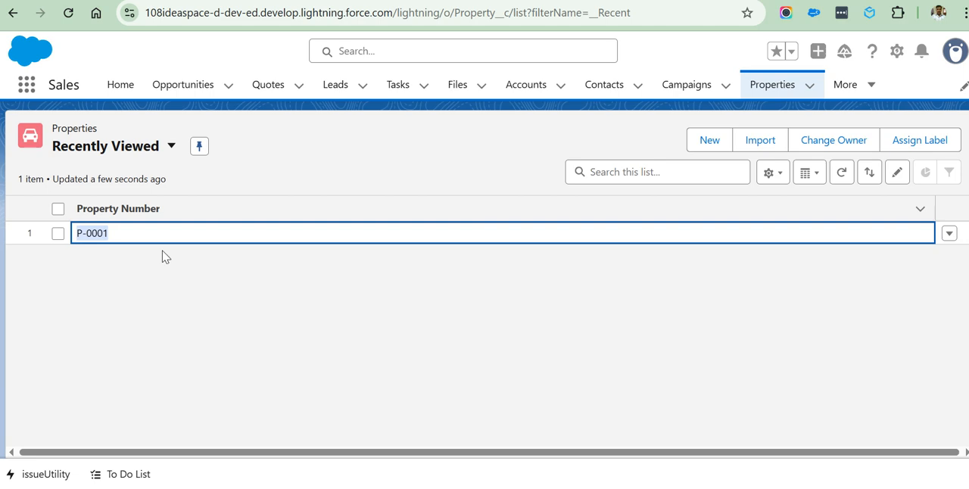
right_click(76, 240)
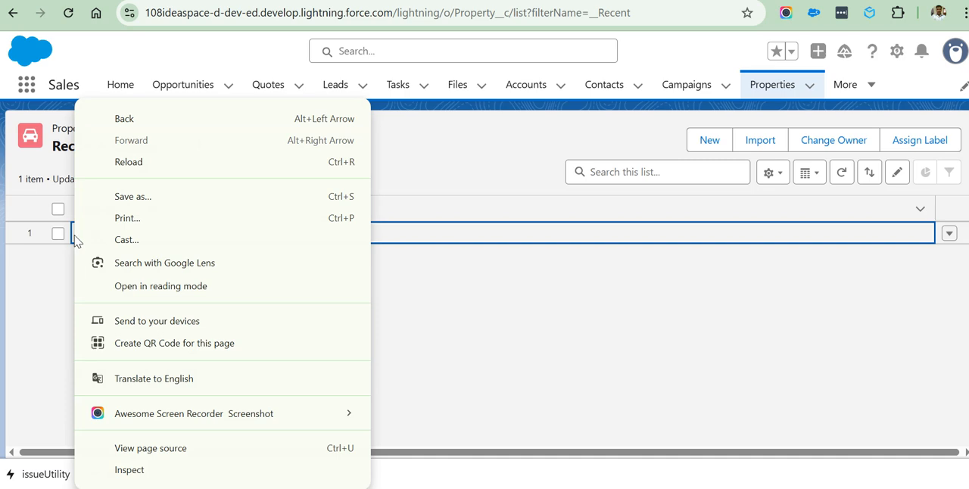
click(528, 341)
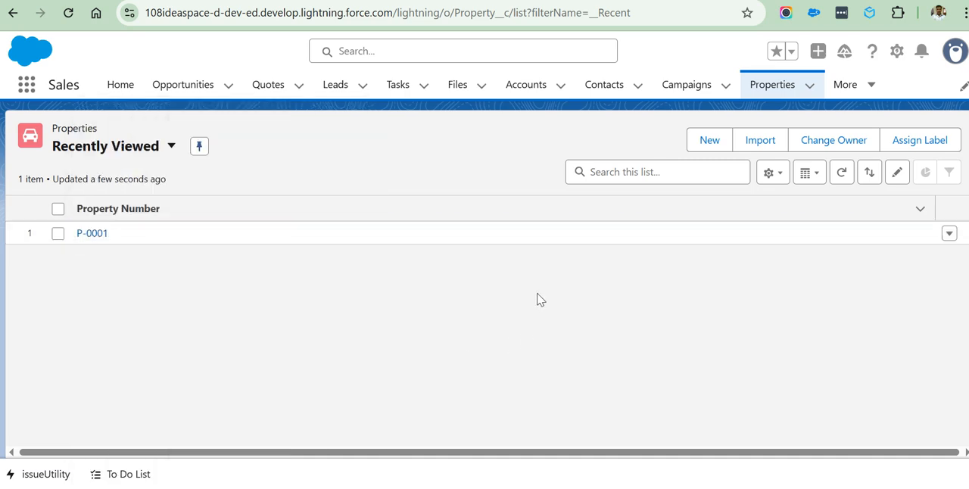